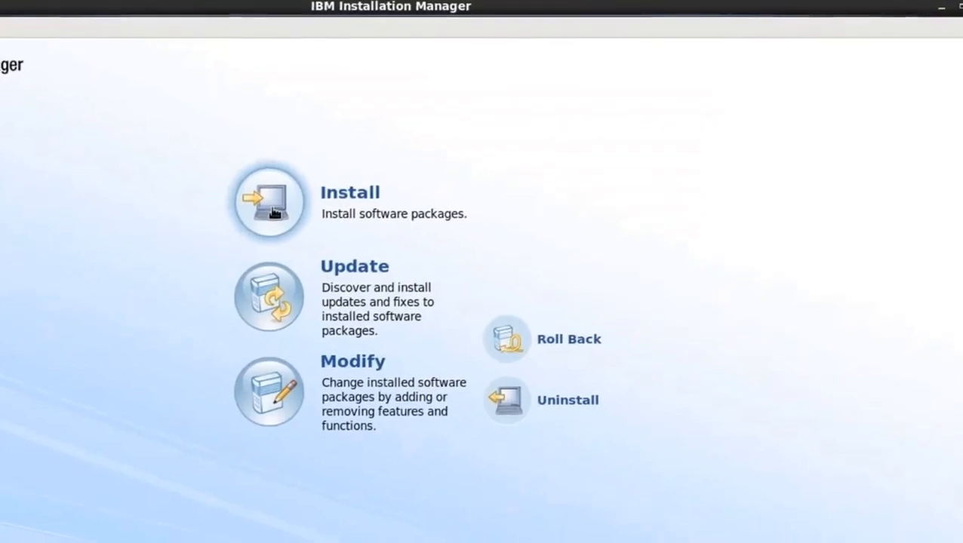
Start installing IBM WebSphere Application Server Network Deployment version 8.5.0.0 as a new group and accept the license agreement
{"action": "left_click", "coordinate": [273, 220]}
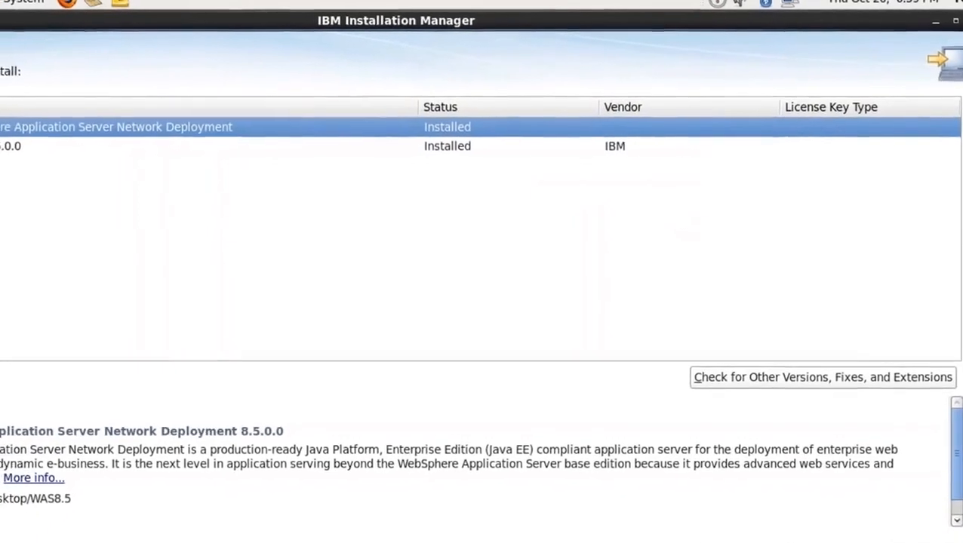
{"action": "left_click", "coordinate": [1, 124]}
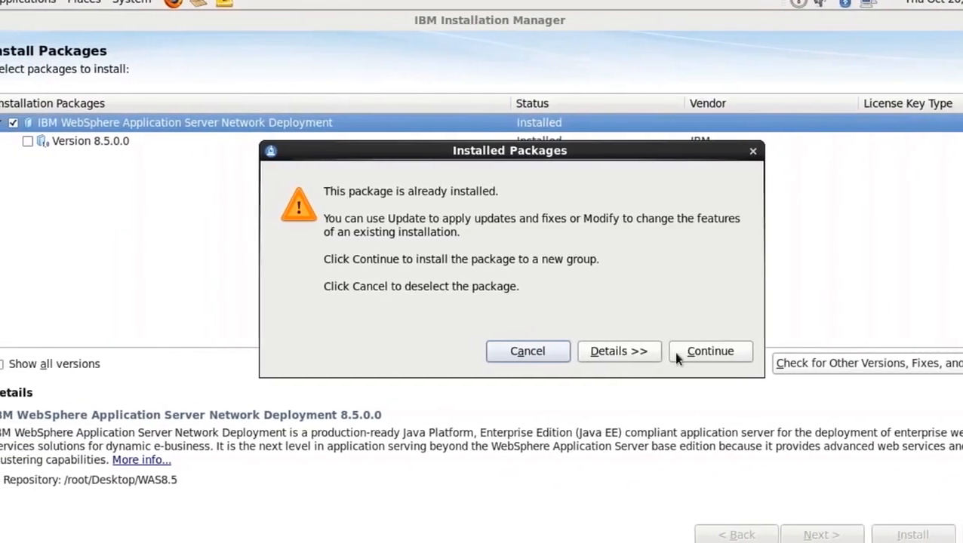
{"action": "left_click", "coordinate": [719, 352]}
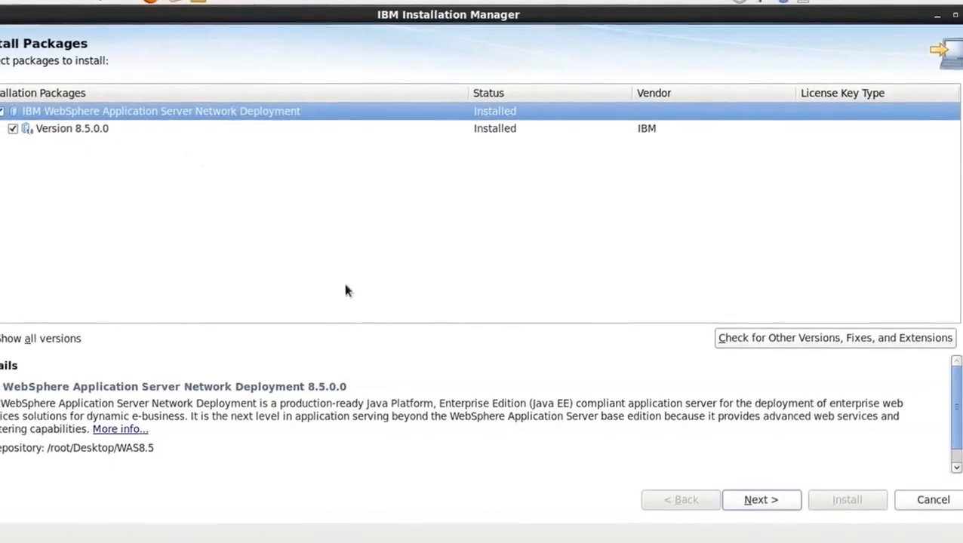
{"action": "left_click", "coordinate": [772, 496]}
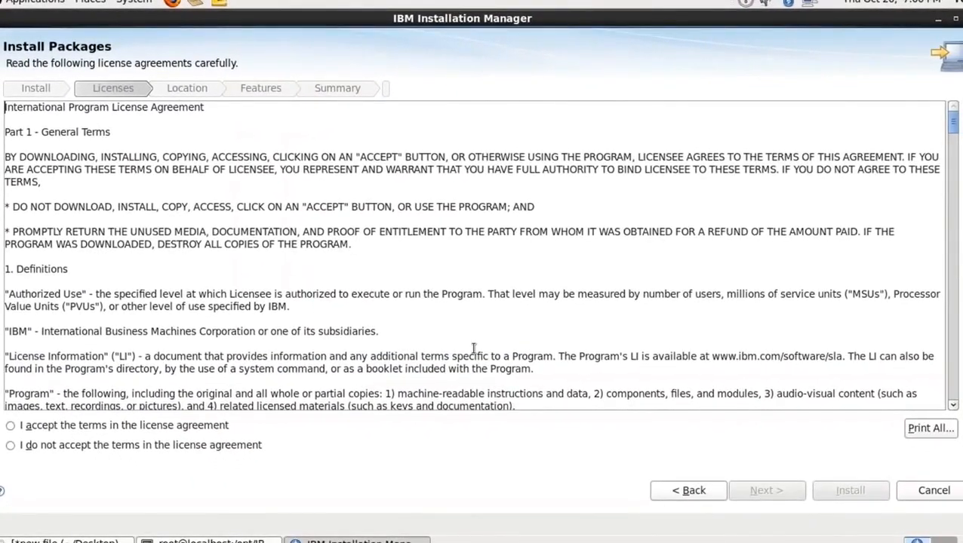
{"action": "left_click", "coordinate": [30, 427]}
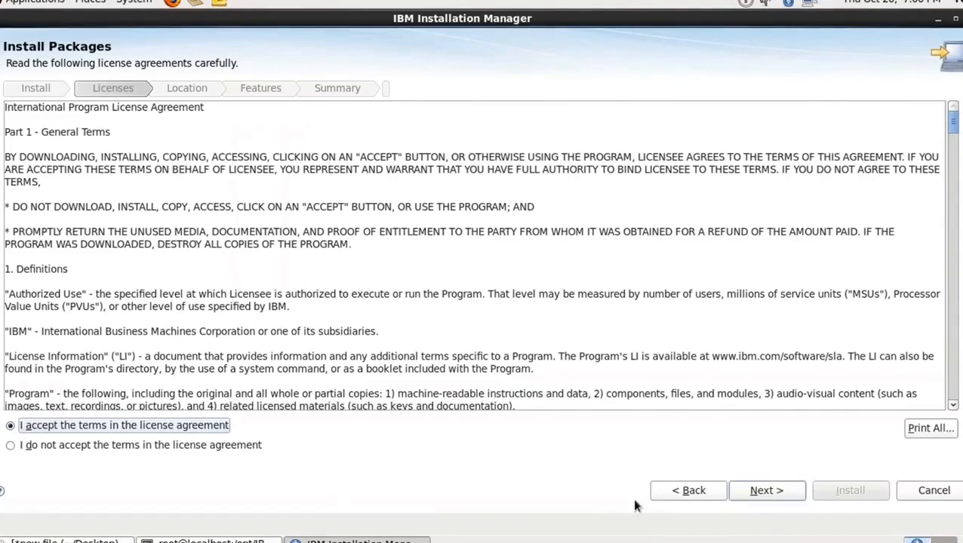
{"action": "left_click", "coordinate": [767, 493]}
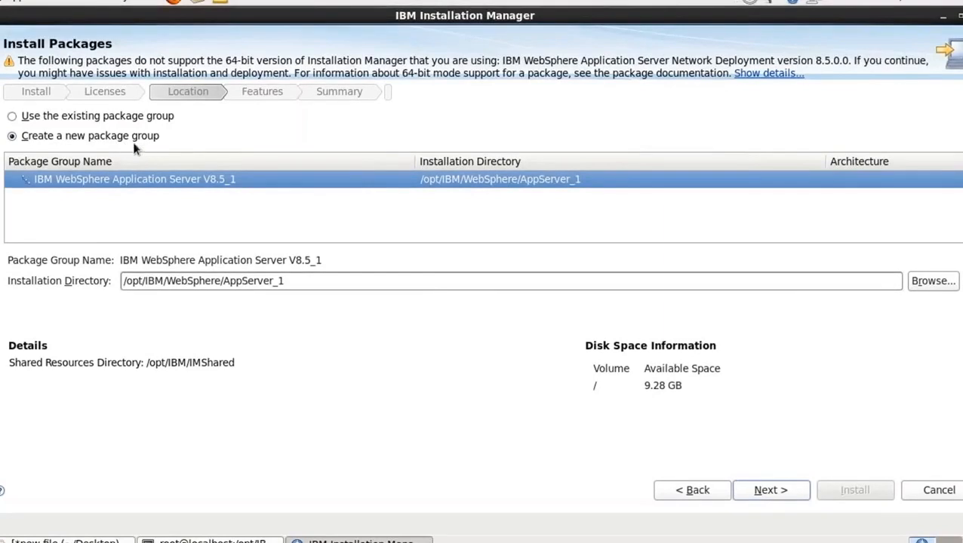
Choose to create a new package group with the installation directory /opt/IBM/WebSphere/AppServer_1 and proceed
{"action": "left_click", "coordinate": [114, 118]}
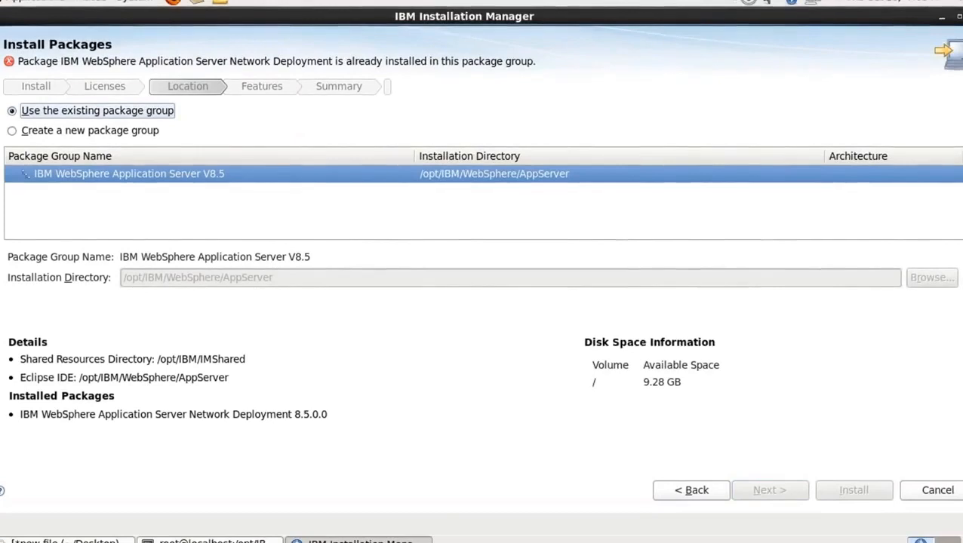
{"action": "left_click", "coordinate": [115, 133]}
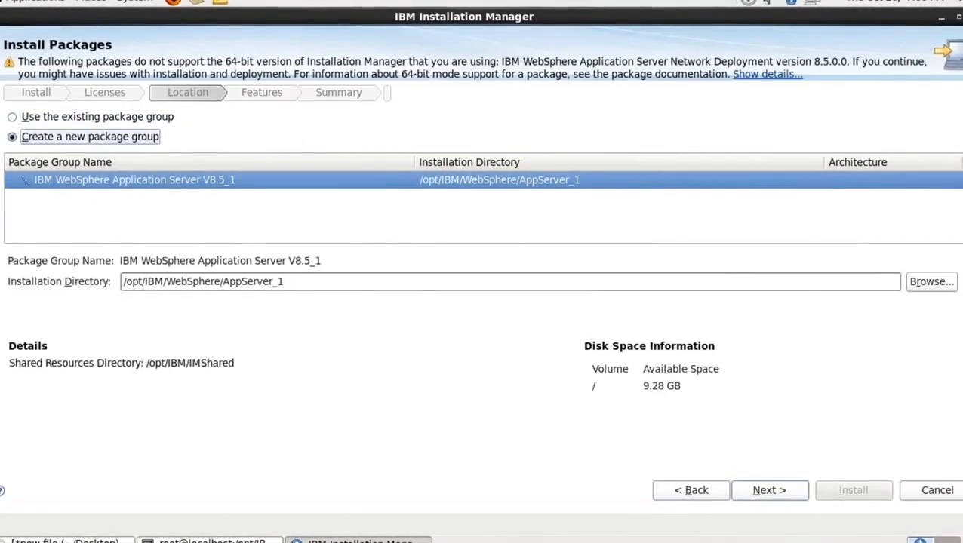
{"action": "left_click", "coordinate": [114, 121]}
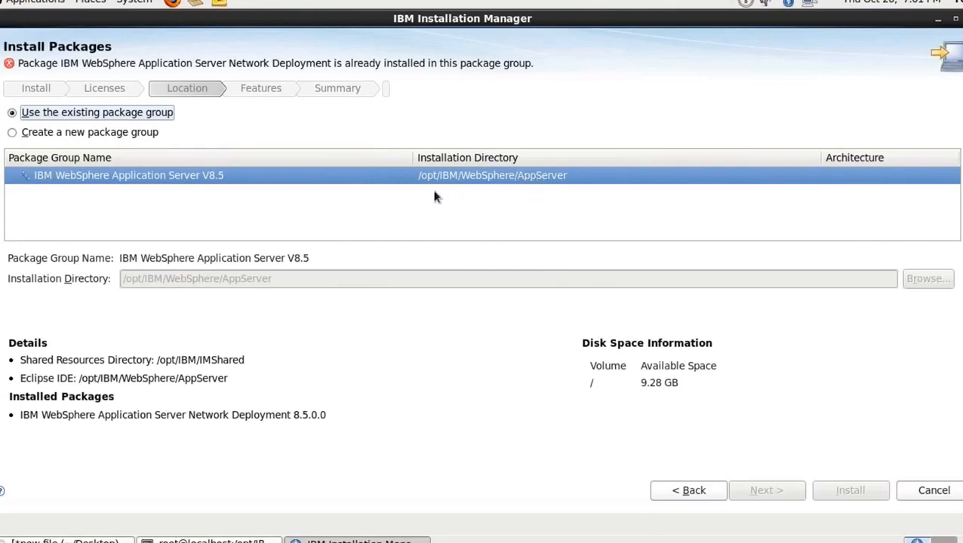
{"action": "left_click", "coordinate": [13, 133]}
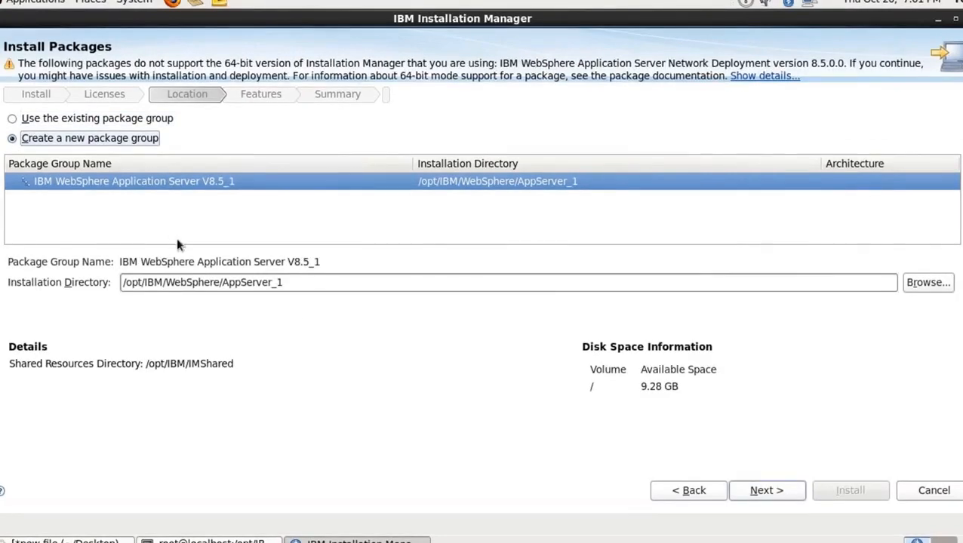
{"action": "left_click", "coordinate": [301, 284]}
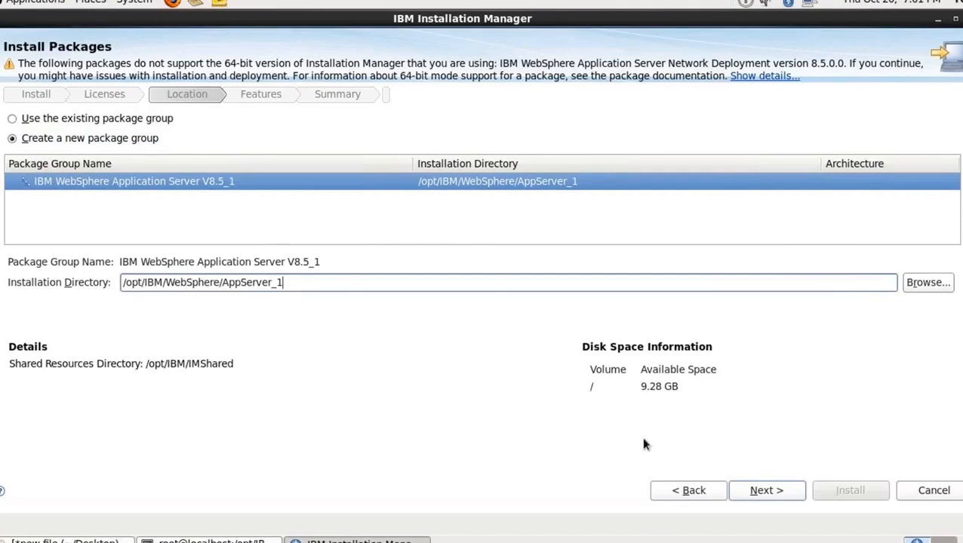
{"action": "left_click", "coordinate": [775, 498]}
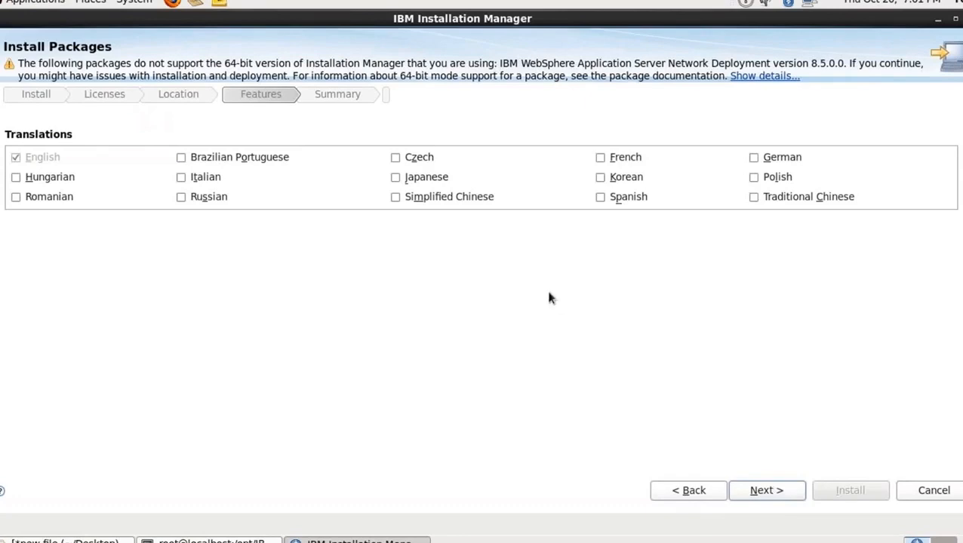
Keep English as the only translation, accept the default features, and start the package installation
{"action": "left_click", "coordinate": [20, 159]}
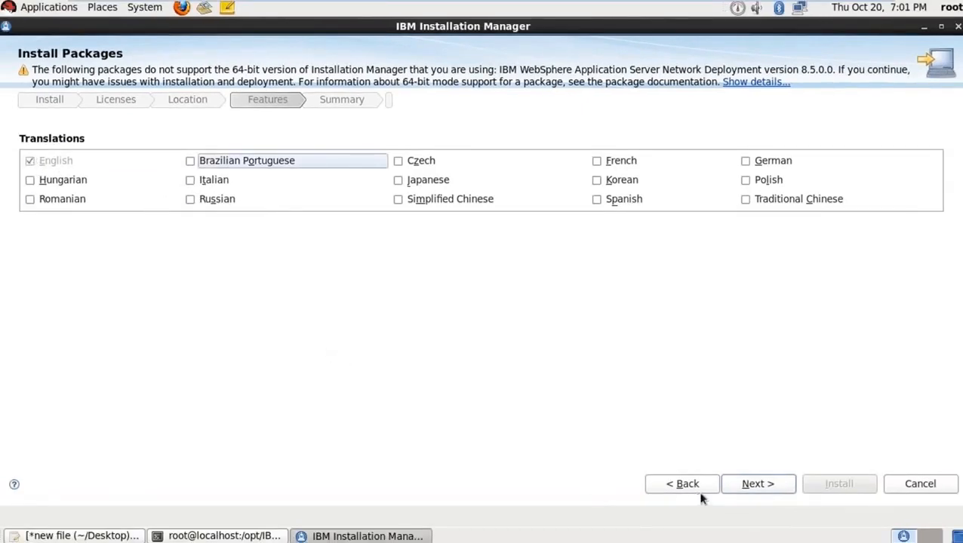
{"action": "left_click", "coordinate": [743, 489]}
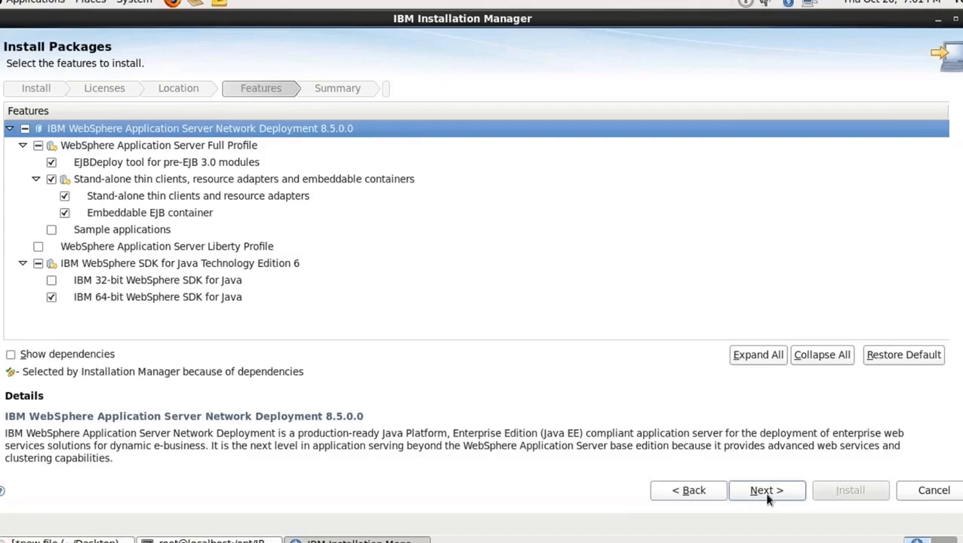
{"action": "left_click", "coordinate": [764, 492]}
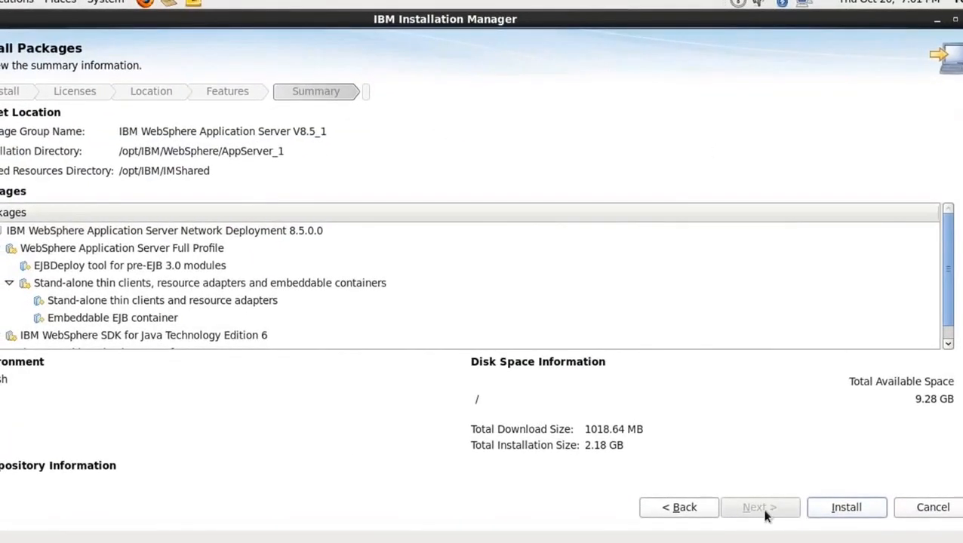
{"action": "left_click", "coordinate": [843, 512]}
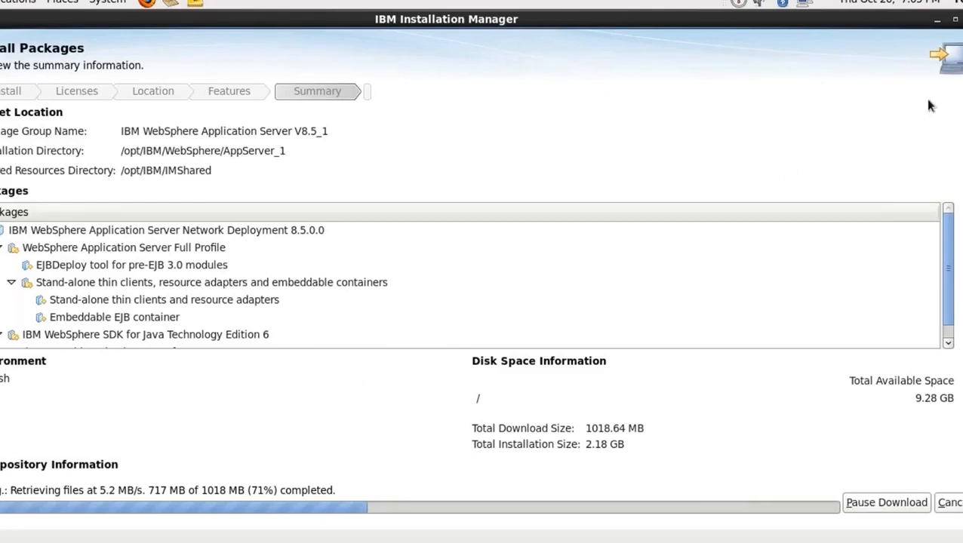
Switch to the gedit notes and review the WebSphere profile types per version, federation notes and console addresses
{"action": "left_click", "coordinate": [938, 24]}
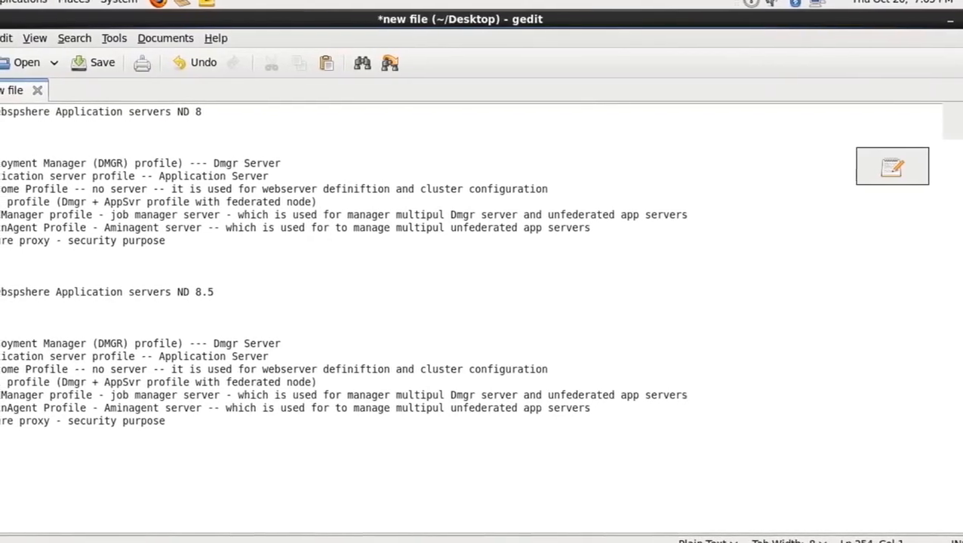
{"action": "scroll", "coordinate": [480, 317], "scroll_direction": "up", "scroll_amount": 15}
{"action": "scroll", "coordinate": [482, 302], "scroll_direction": "up", "scroll_amount": 15}
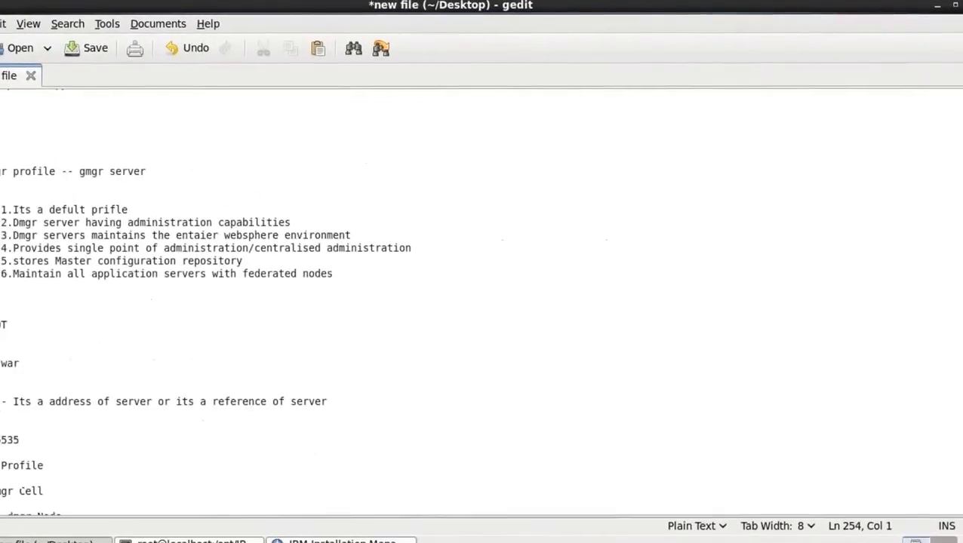
{"action": "scroll", "coordinate": [481, 301], "scroll_direction": "up", "scroll_amount": 10}
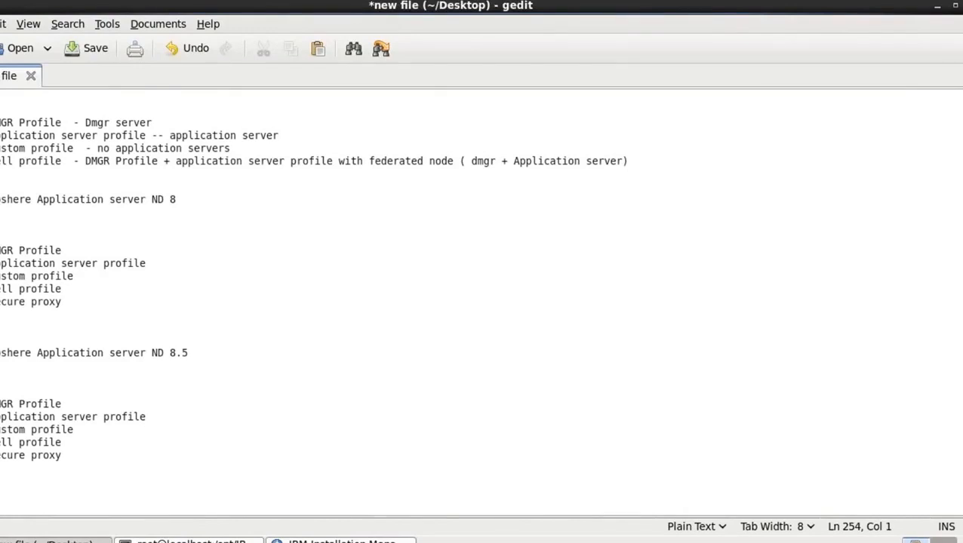
{"action": "scroll", "coordinate": [481, 302], "scroll_direction": "up", "scroll_amount": 4}
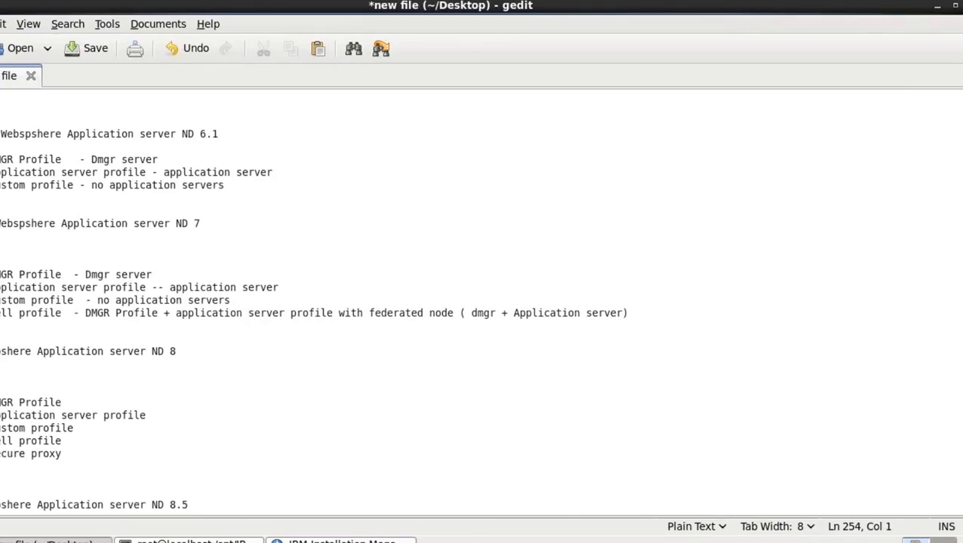
{"action": "scroll", "coordinate": [481, 302], "scroll_direction": "down", "scroll_amount": 5}
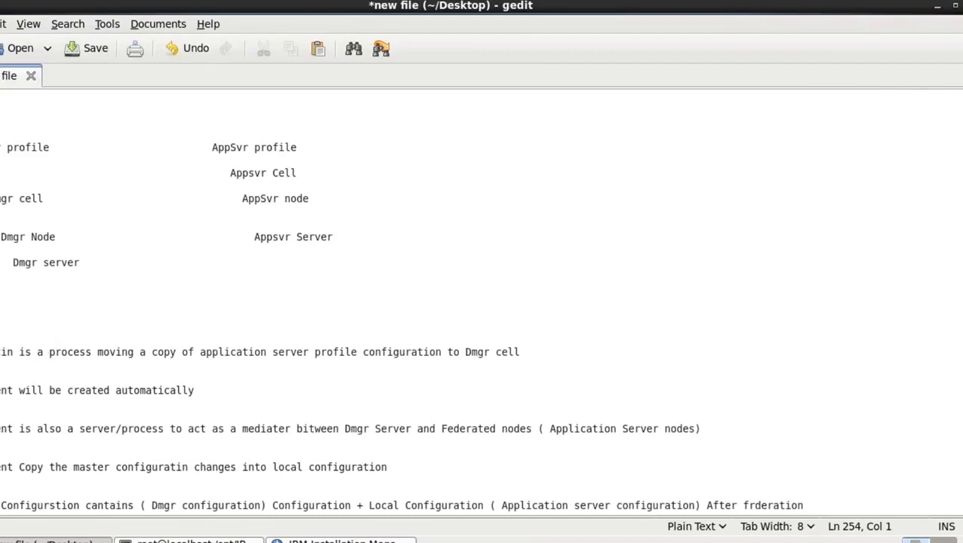
{"action": "scroll", "coordinate": [481, 302], "scroll_direction": "down", "scroll_amount": 5}
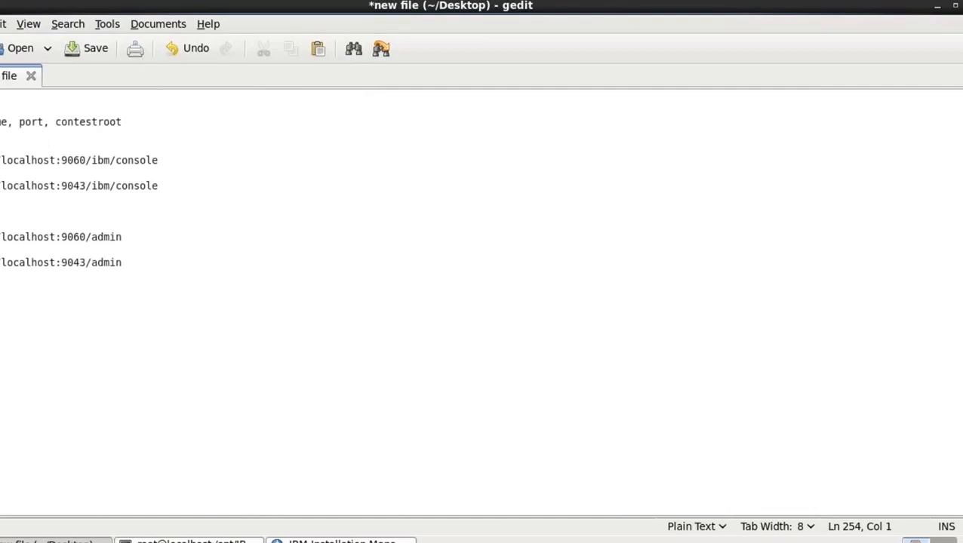
{"action": "scroll", "coordinate": [482, 302], "scroll_direction": "up", "scroll_amount": 10}
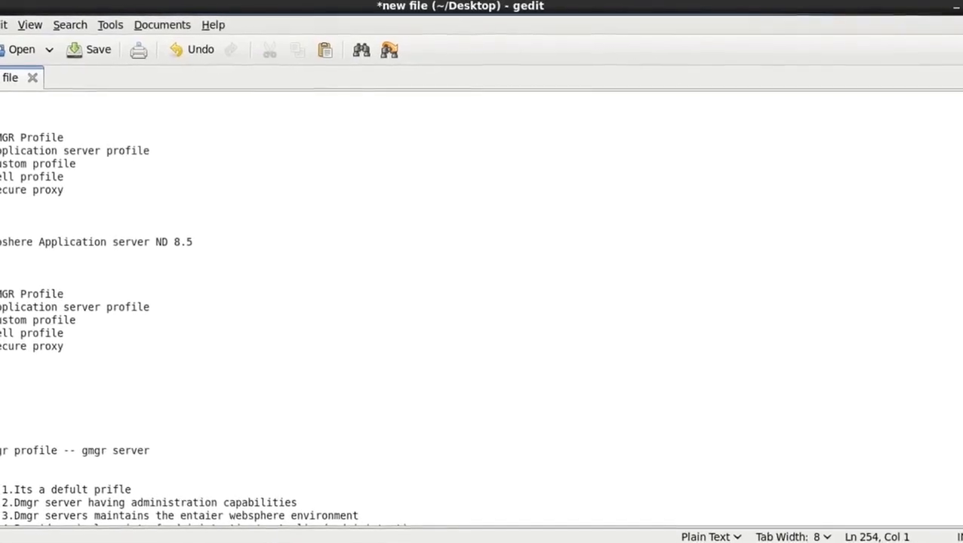
{"action": "scroll", "coordinate": [481, 301], "scroll_direction": "up", "scroll_amount": 8}
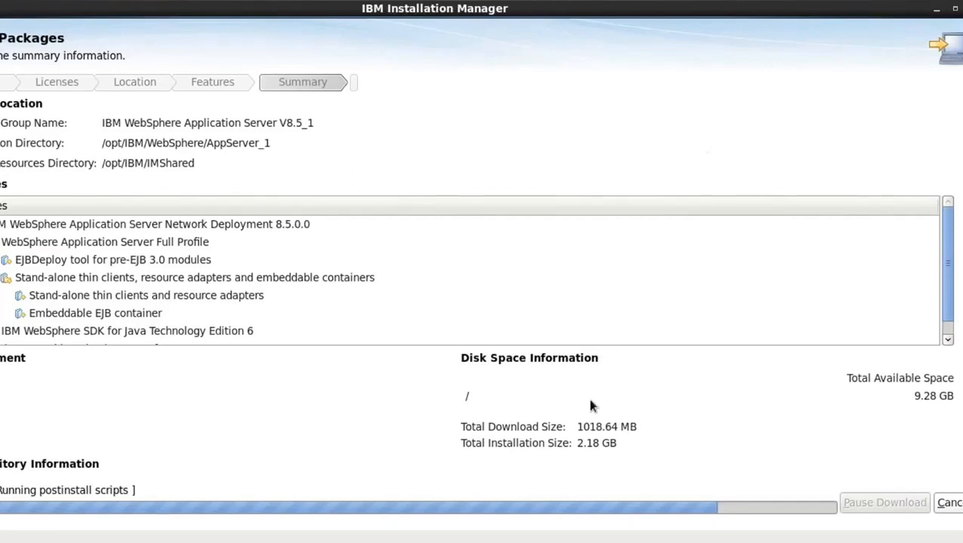
Review the current session's installation log through its last entries and further columns, and close it
{"action": "left_click_drag", "start_coordinate": [577, 444], "coordinate": [617, 451]}
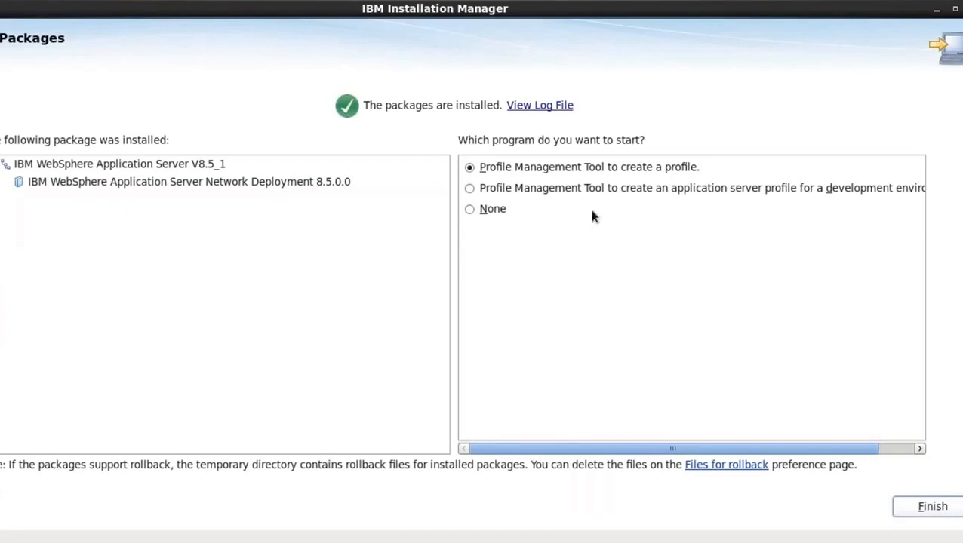
{"action": "left_click", "coordinate": [553, 110]}
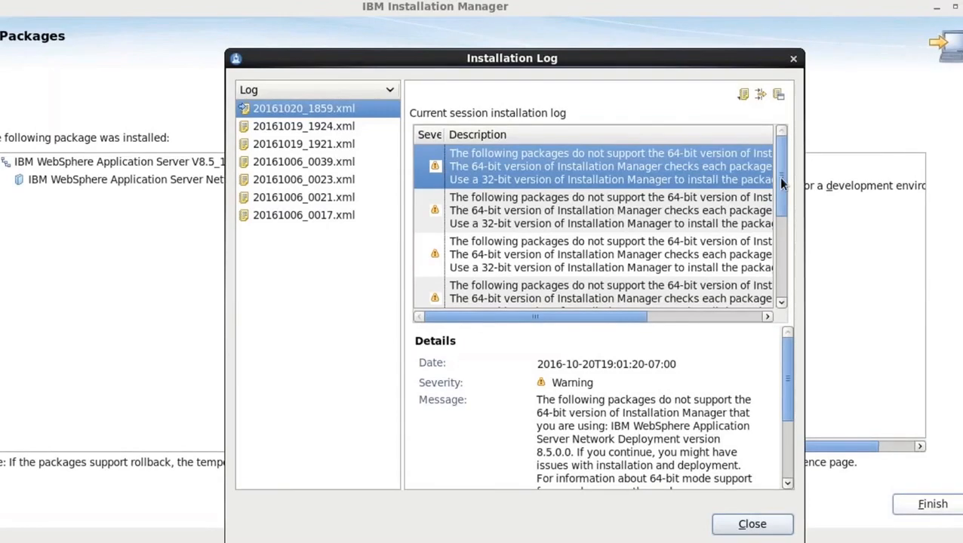
{"action": "left_click_drag", "start_coordinate": [781, 183], "coordinate": [781, 290]}
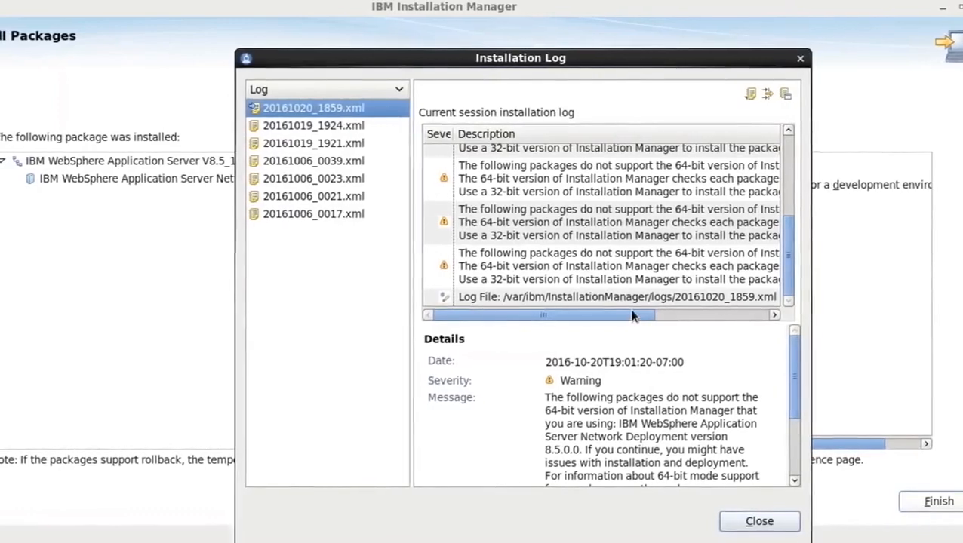
{"action": "left_click_drag", "start_coordinate": [632, 316], "coordinate": [766, 313]}
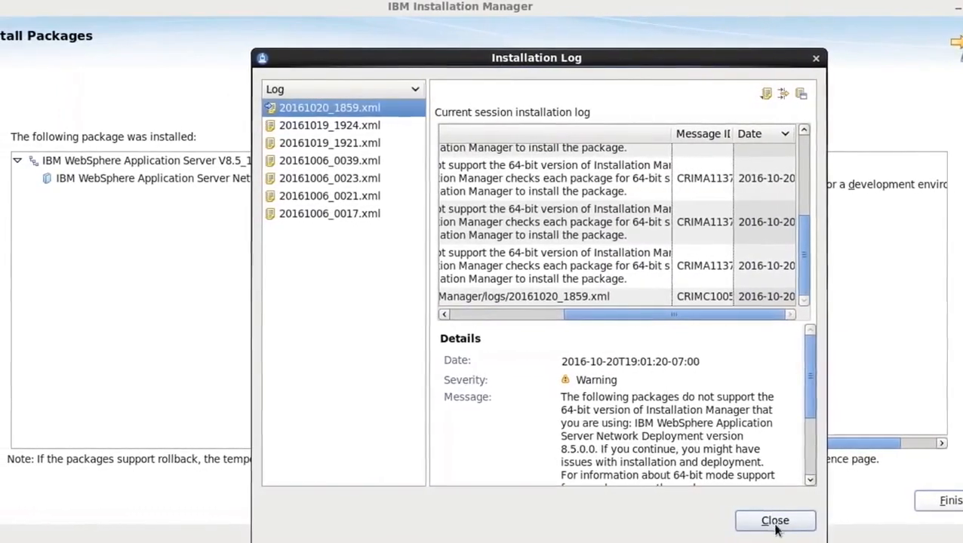
{"action": "left_click", "coordinate": [775, 522]}
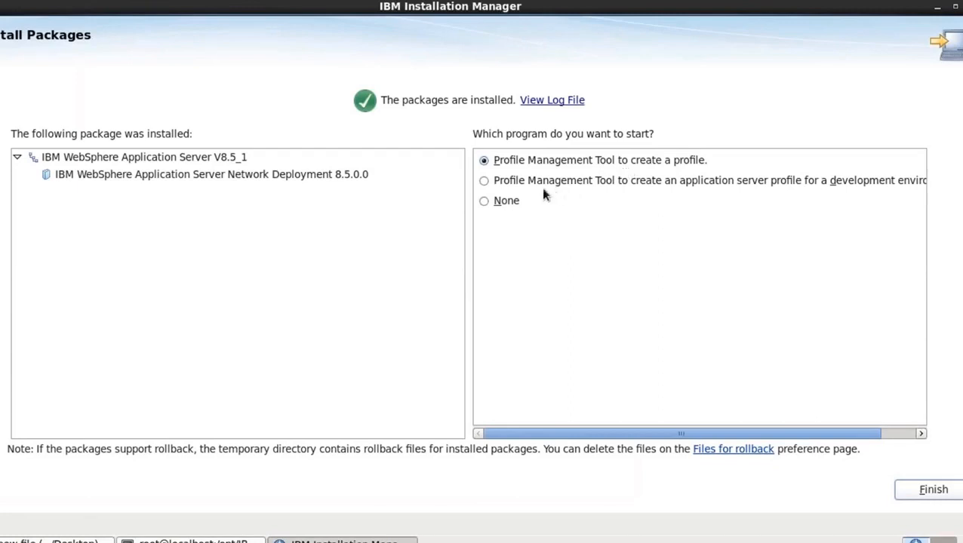
Choose None as the program to start and finish the package installation
{"action": "left_click", "coordinate": [518, 182]}
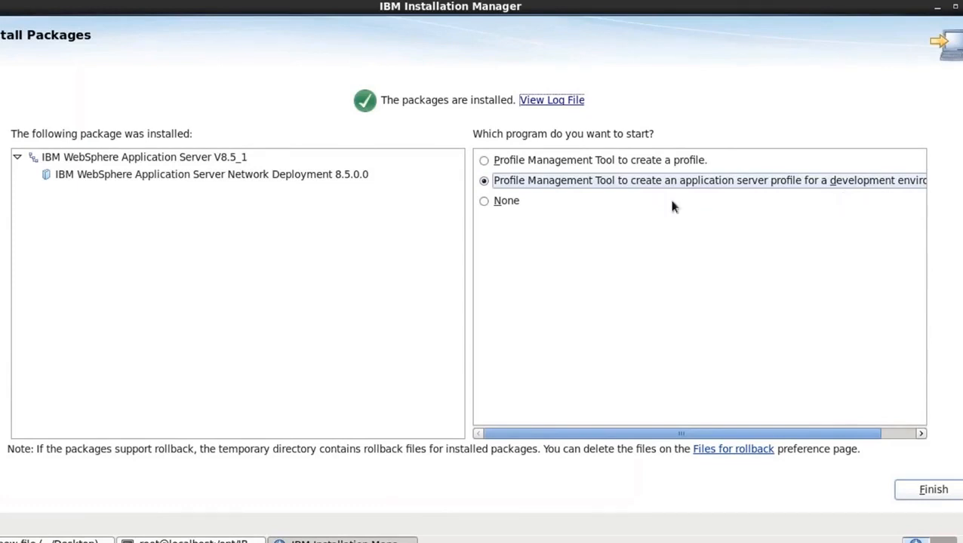
{"action": "left_click", "coordinate": [511, 206]}
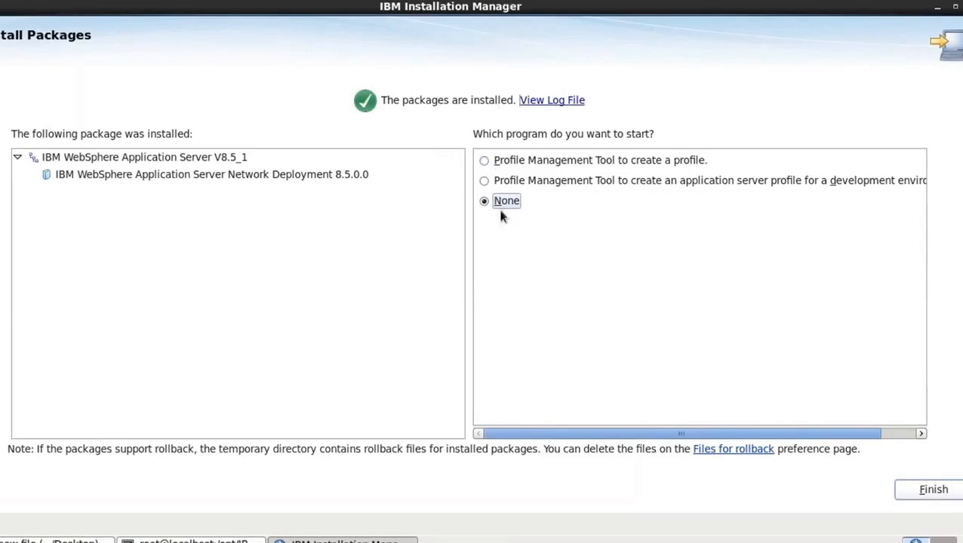
{"action": "left_click", "coordinate": [935, 491]}
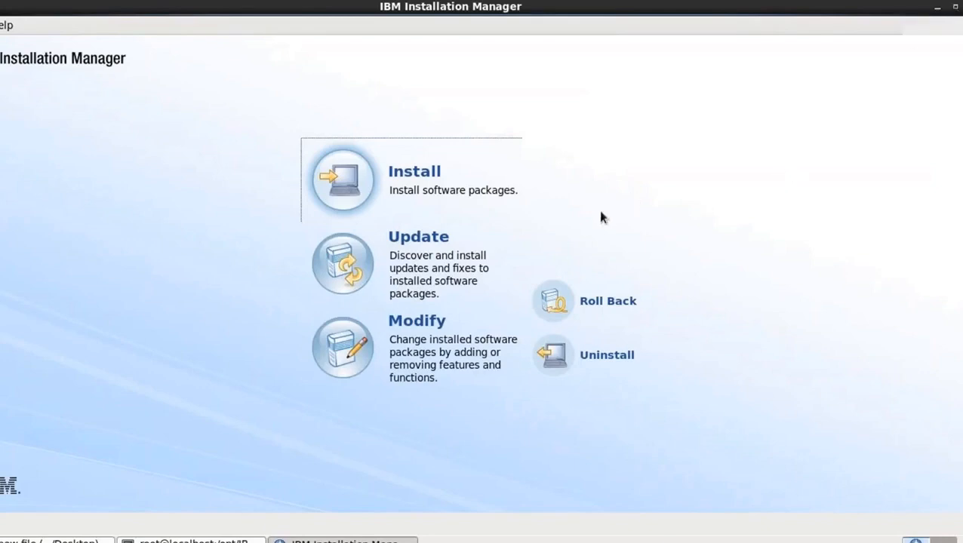
Switch to the terminal and go up two directory levels from eclipse to /opt/IBM with cd ../.
{"action": "left_click", "coordinate": [226, 540]}
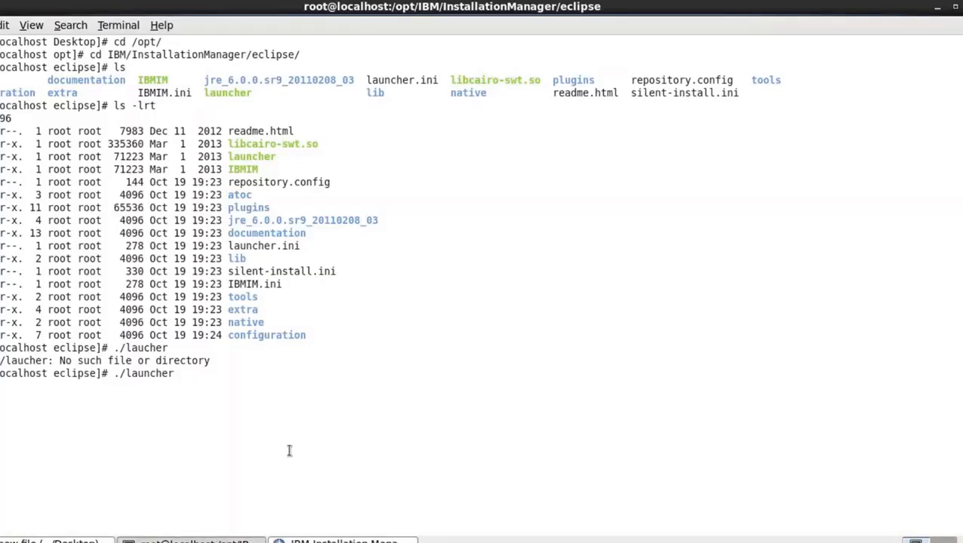
{"action": "key", "text": "Return"}
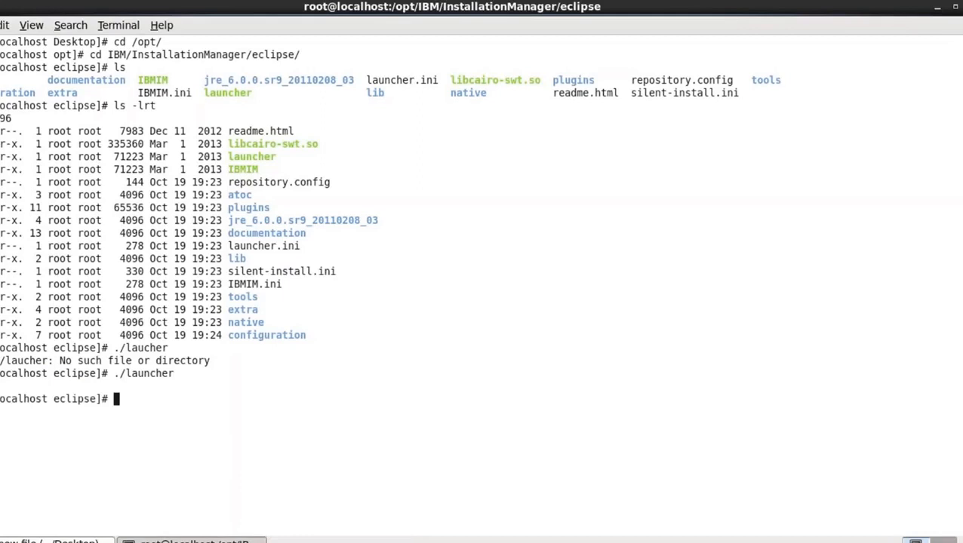
{"action": "type", "text": "cd ../.."}
{"action": "key", "text": "Return"}
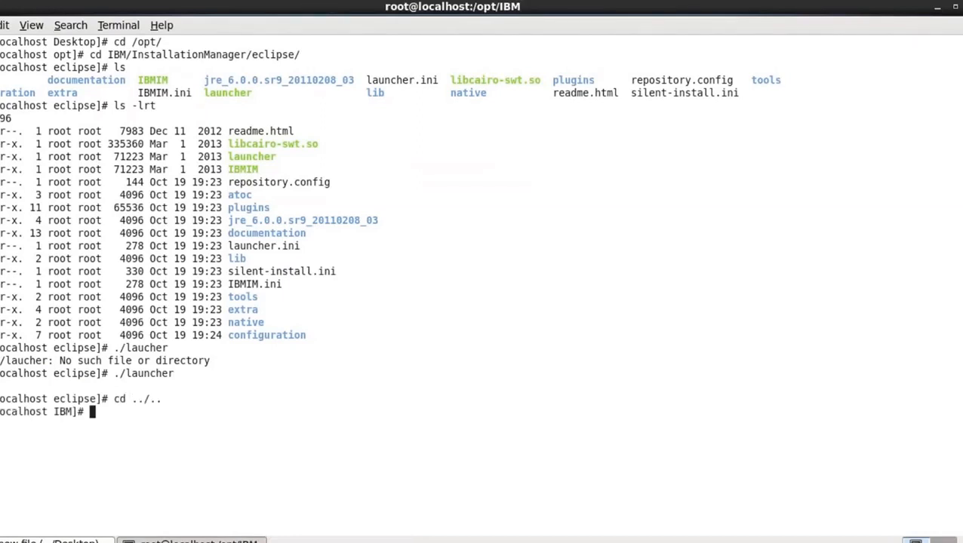
Change from /opt/IBM into the installation directory with cd WebSphere/AppServer_1/
{"action": "type", "text": "cd W"}
{"action": "key", "text": "Tab"}
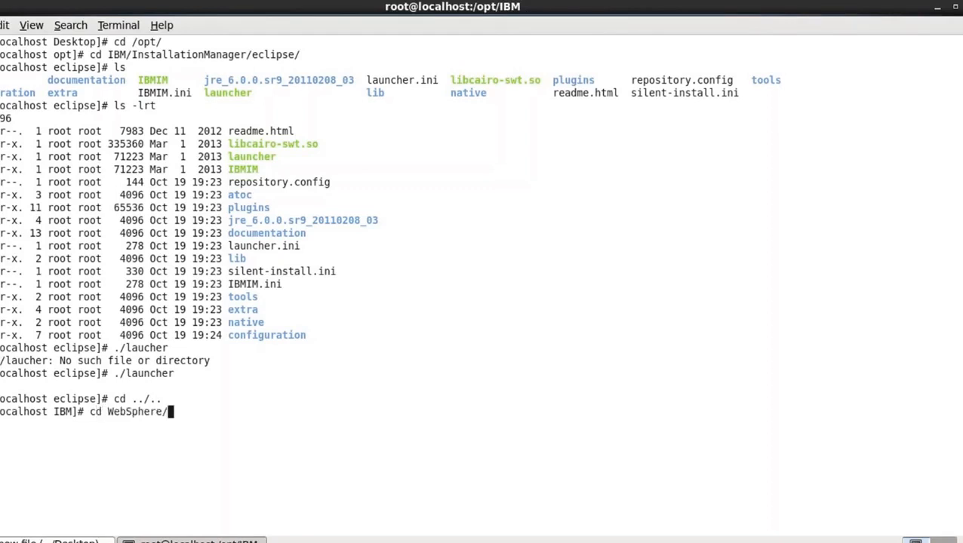
{"action": "type", "text": "a"}
{"action": "key", "text": "BackSpace"}
{"action": "type", "text": "A"}
{"action": "key", "text": "Tab"}
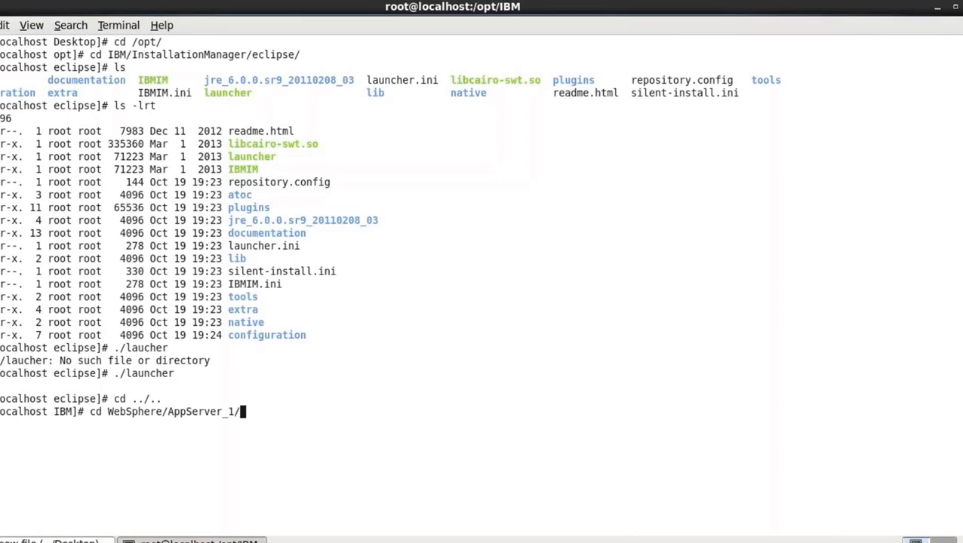
{"action": "key", "text": "Return"}
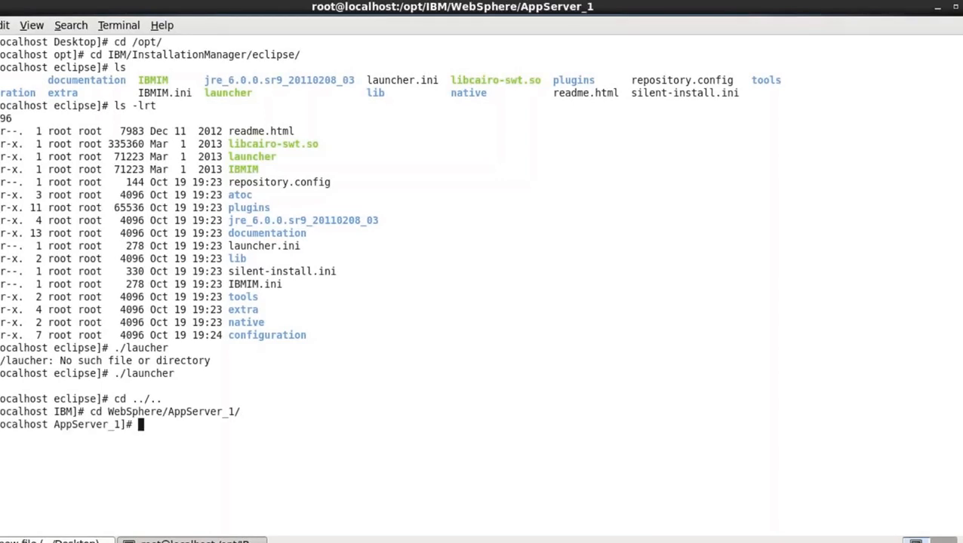
List the AppServer_1 contents with ls -lrt and print the installation path with pwd
{"action": "type", "text": "ls -lrt"}
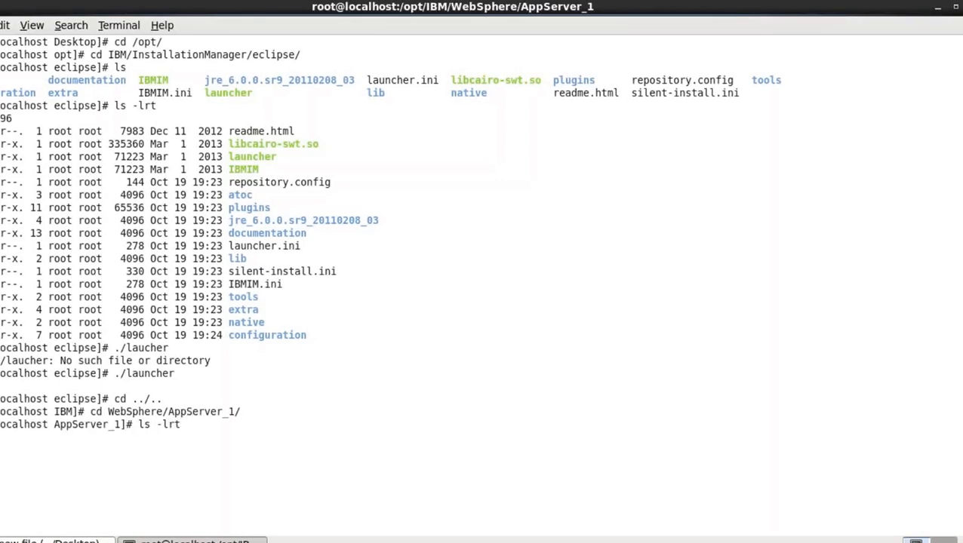
{"action": "key", "text": "Return"}
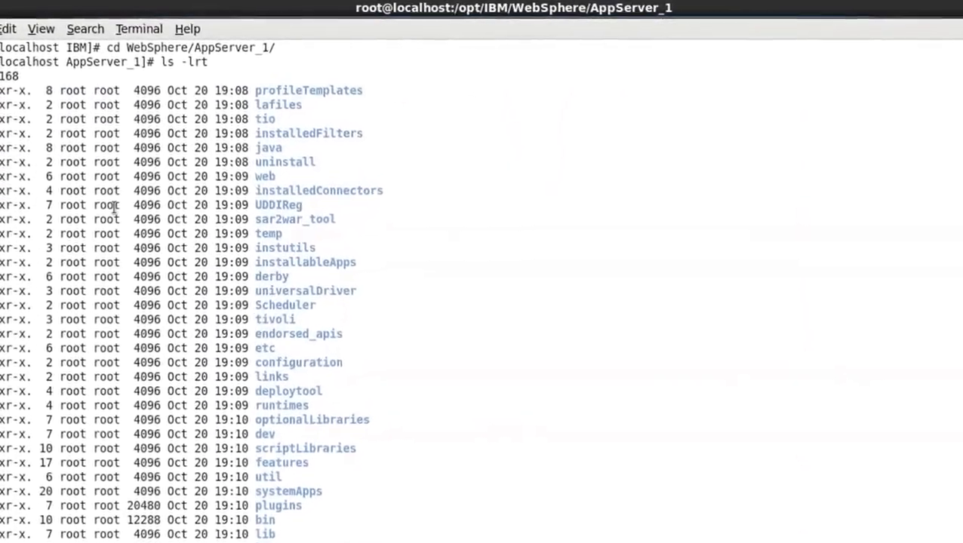
{"action": "left_click_drag", "start_coordinate": [30, 72], "coordinate": [329, 540]}
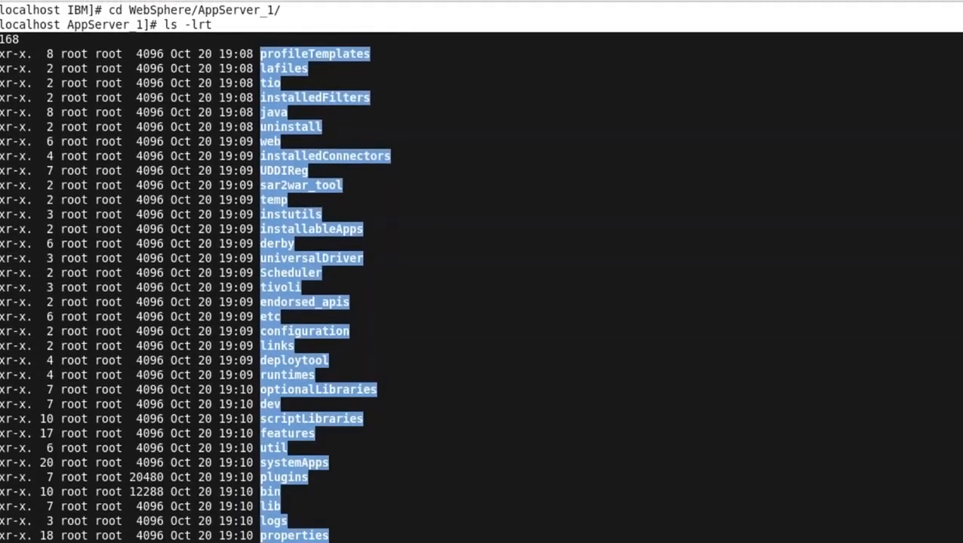
{"action": "left_click", "coordinate": [347, 536]}
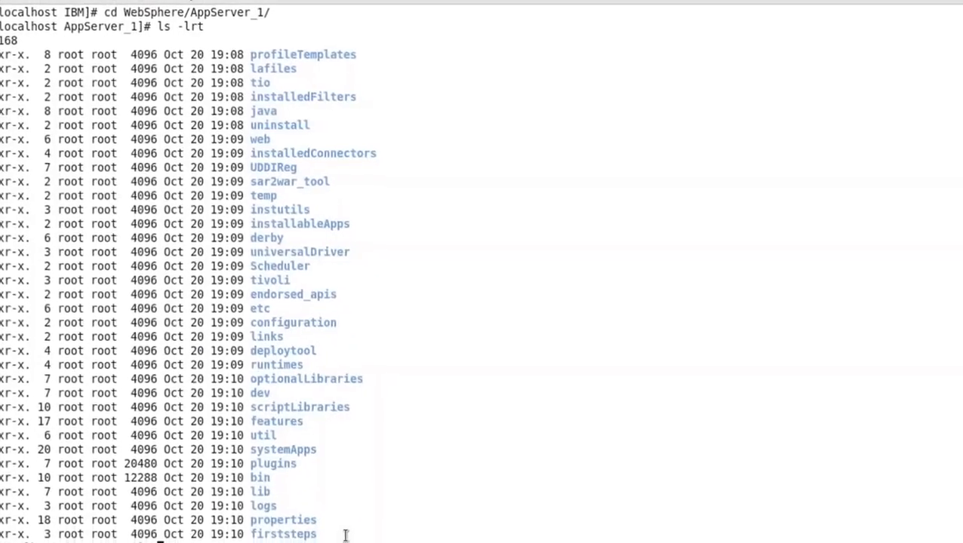
{"action": "type", "text": "pwd"}
{"action": "key", "text": "Return"}
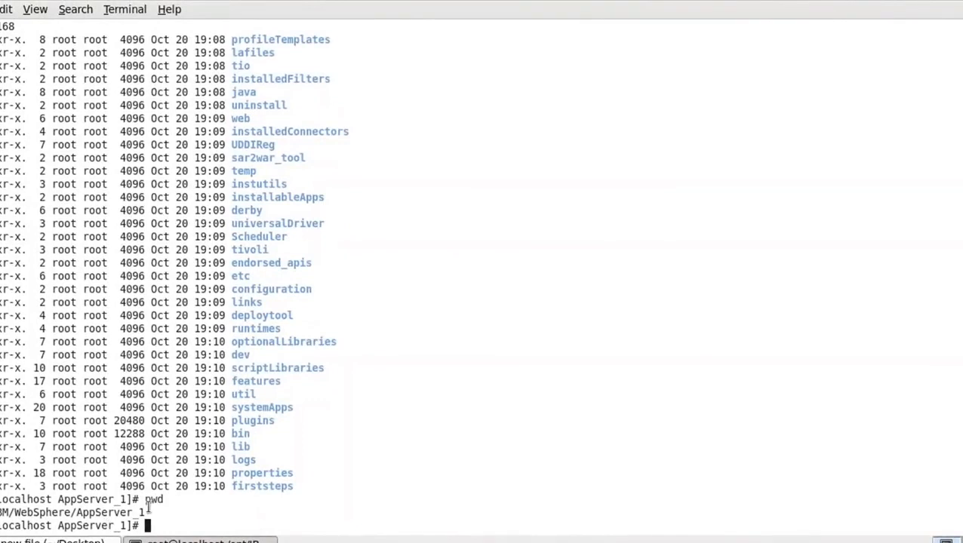
{"action": "left_click_drag", "start_coordinate": [145, 513], "coordinate": [1, 513]}
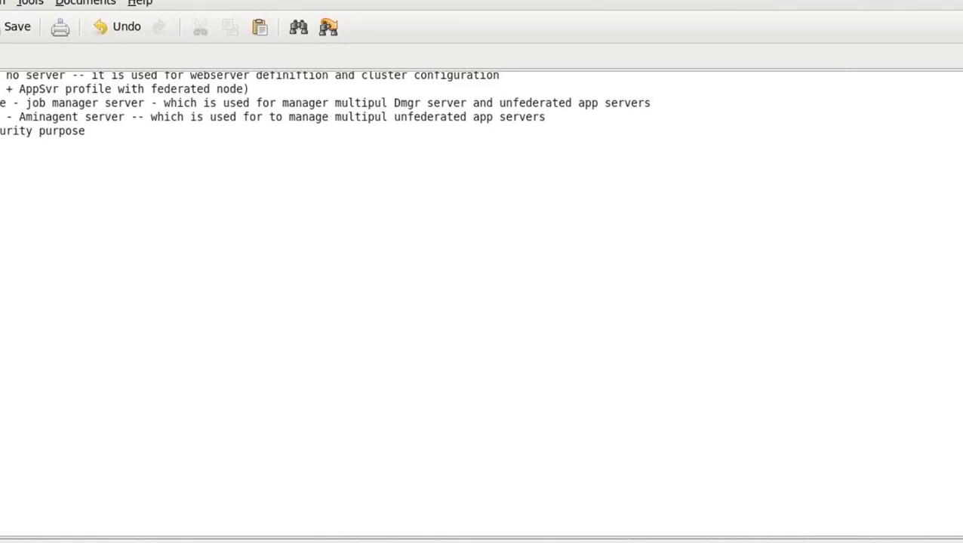
Switch to the gedit notes and write the path /opt/IBM/WebSpher?AppSevr_01 below the profile notes
{"action": "type", "text": "/IBM"}
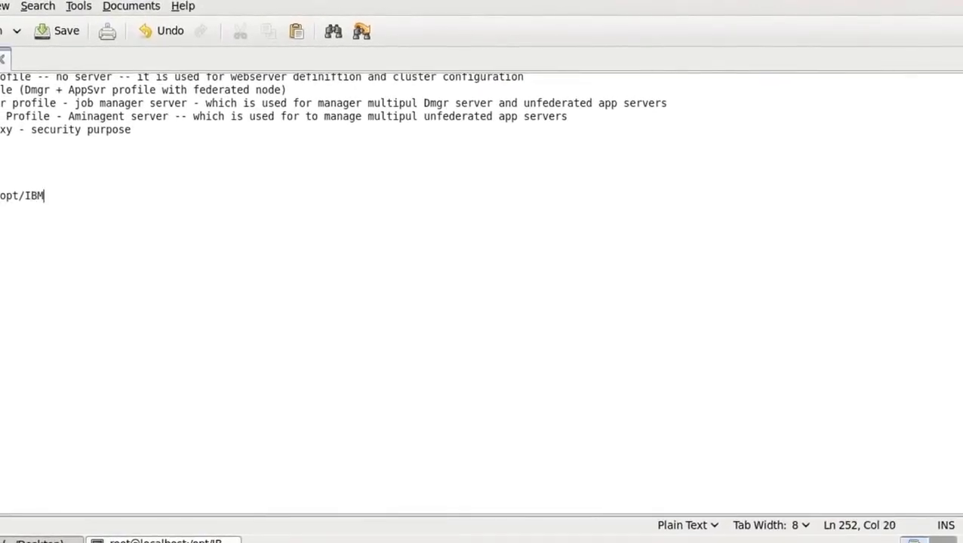
{"action": "type", "text": "/WebSphe"}
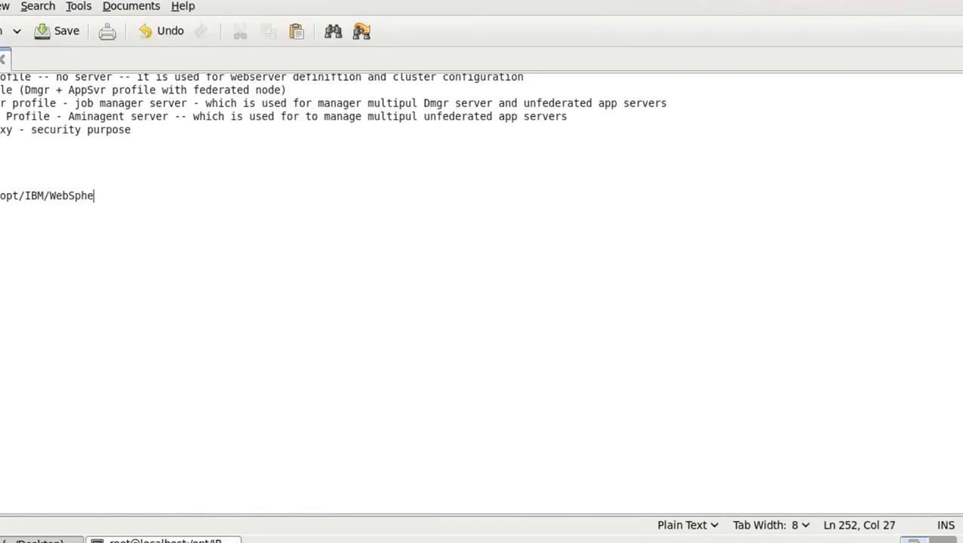
{"action": "type", "text": "r?AppSevr"}
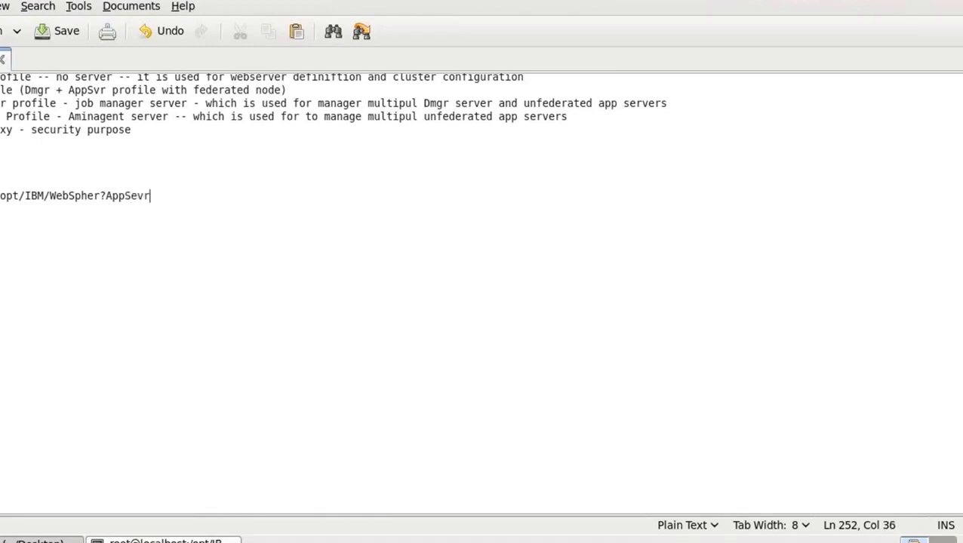
{"action": "type", "text": "_01"}
Correct the noted path by replacing the question mark with a slash and AppSevr with AppServer
{"action": "key", "text": "Left"}
{"action": "key", "text": "Left"}
{"action": "key", "text": "Left"}
{"action": "key", "text": "Left"}
{"action": "key", "text": "Left"}
{"action": "key", "text": "Left"}
{"action": "key", "text": "Left"}
{"action": "key", "text": "Left"}
{"action": "key", "text": "Left"}
{"action": "key", "text": "Left"}
{"action": "key", "text": "BackSpace"}
{"action": "type", "text": "/"}
{"action": "left_click", "coordinate": [150, 196]}
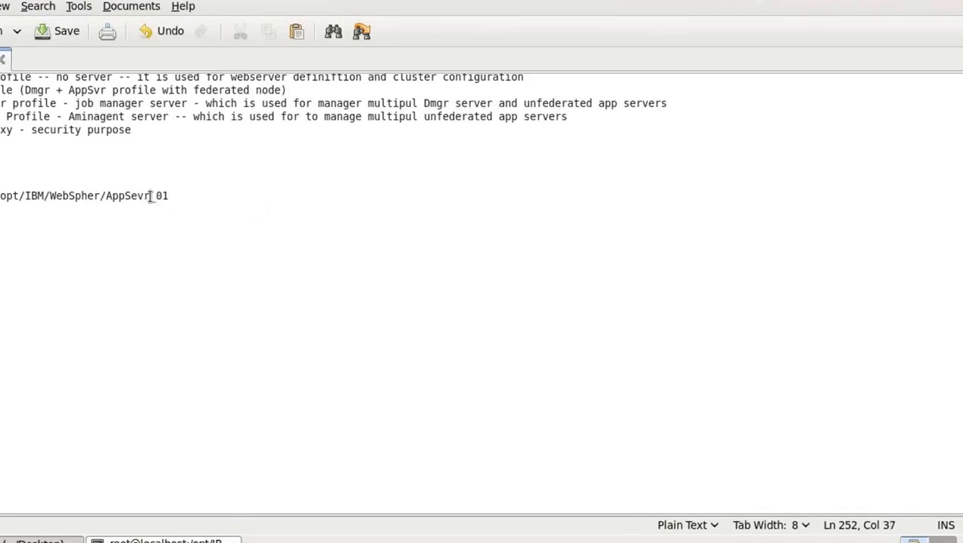
{"action": "key", "text": "BackSpace"}
{"action": "key", "text": "BackSpace"}
{"action": "type", "text": "rver"}
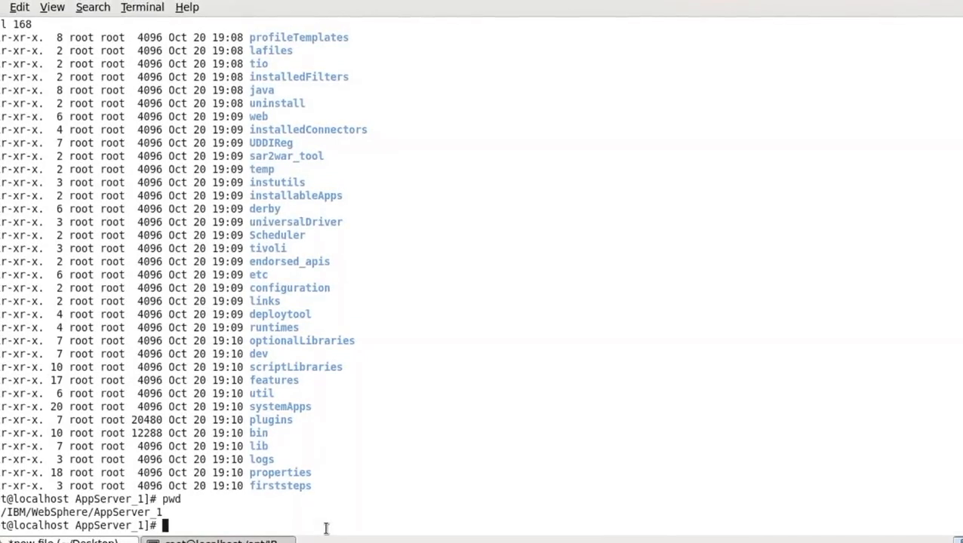
Switch to the terminal, change into the logs directory and list its contents with ls -lrt
{"action": "type", "text": "cd"}
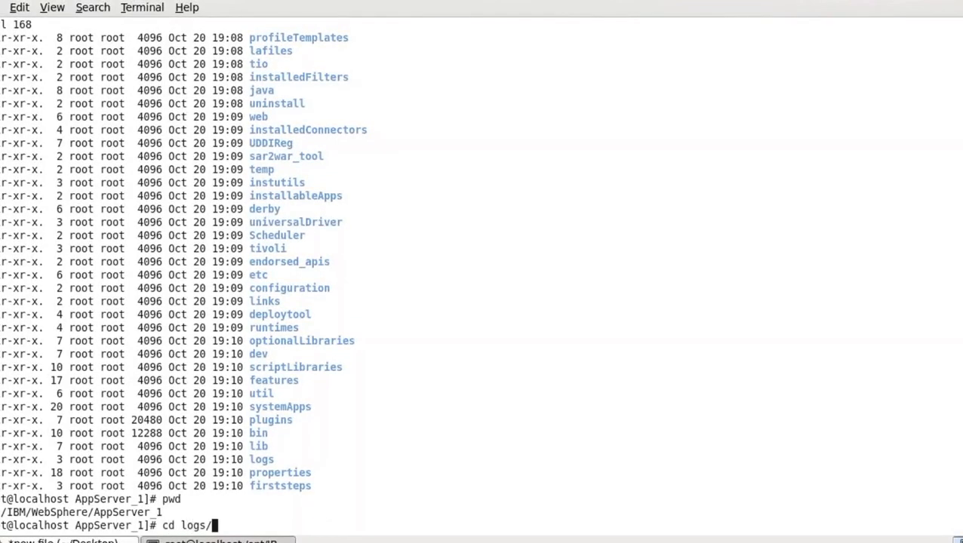
{"action": "type", "text": " logs/"}
{"action": "key", "text": "Return"}
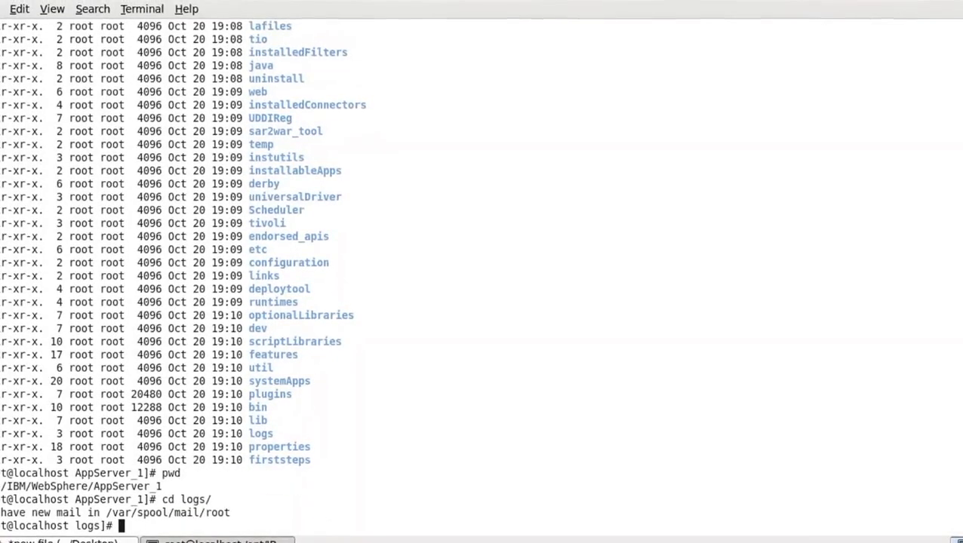
{"action": "type", "text": "ls -lrt"}
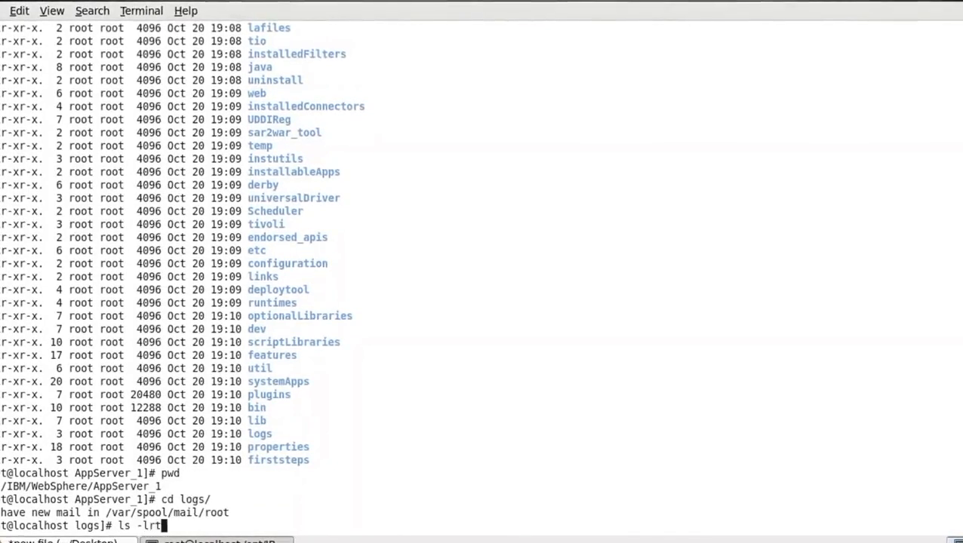
{"action": "key", "text": "Return"}
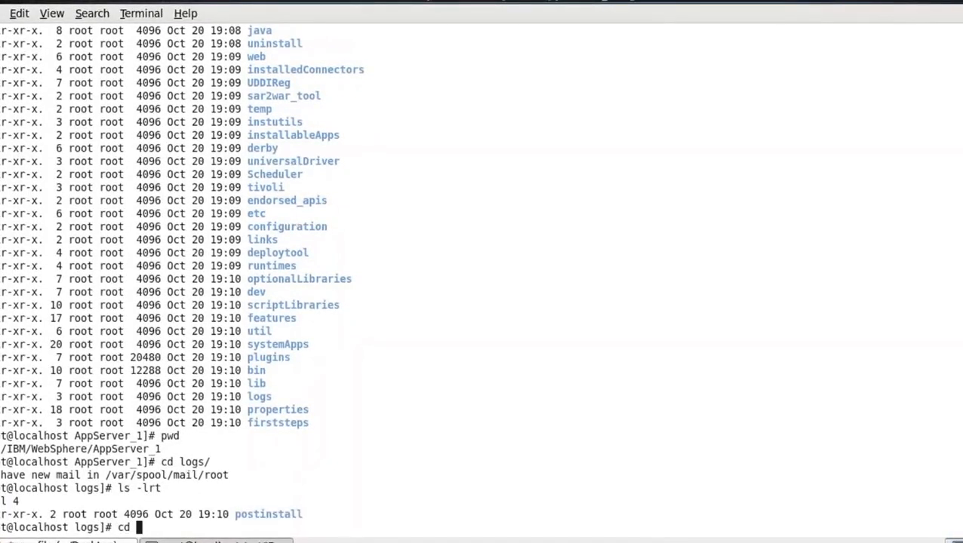
Change into the postinstall directory and list its log files with ls -lrt, checking for postinstall.log
{"action": "type", "text": "cd p"}
{"action": "key", "text": "Tab"}
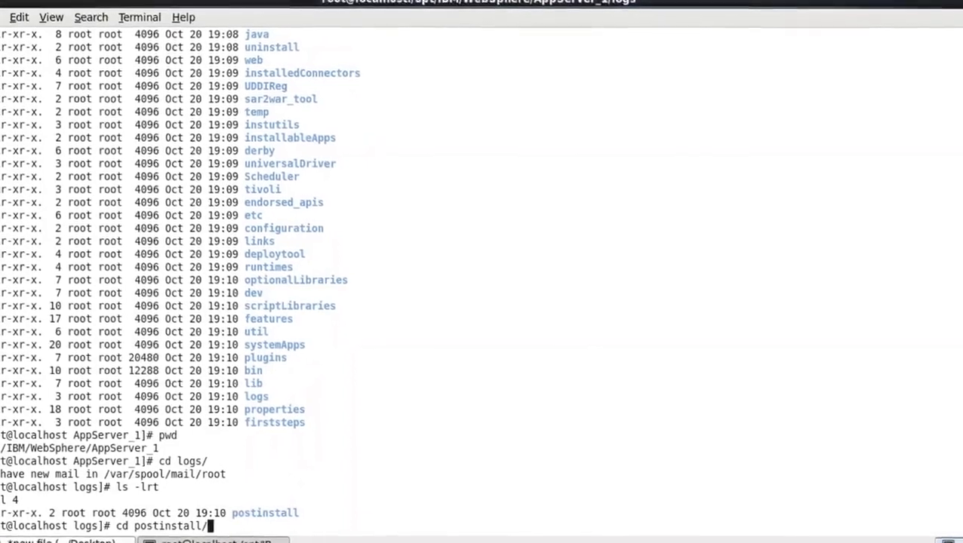
{"action": "key", "text": "Return"}
{"action": "type", "text": "ls -lrt"}
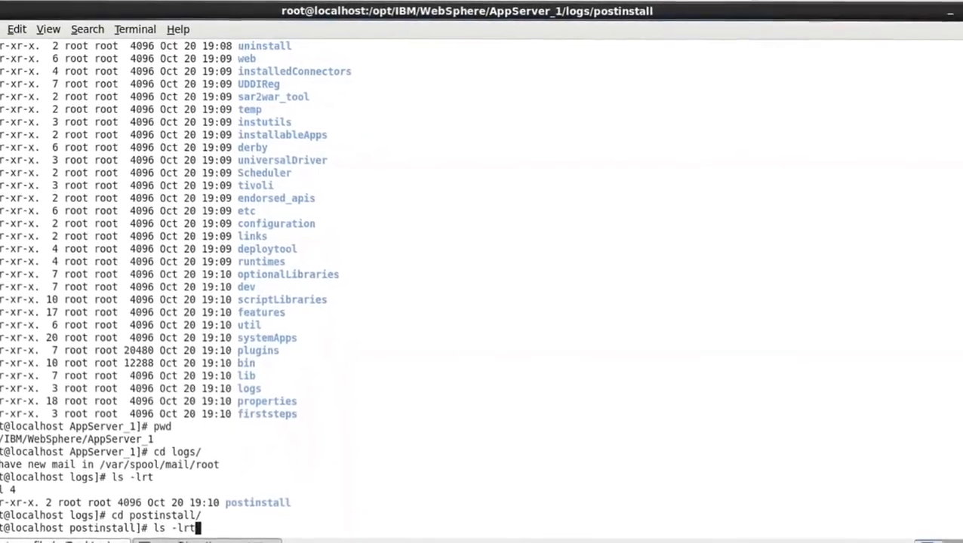
{"action": "key", "text": "Return"}
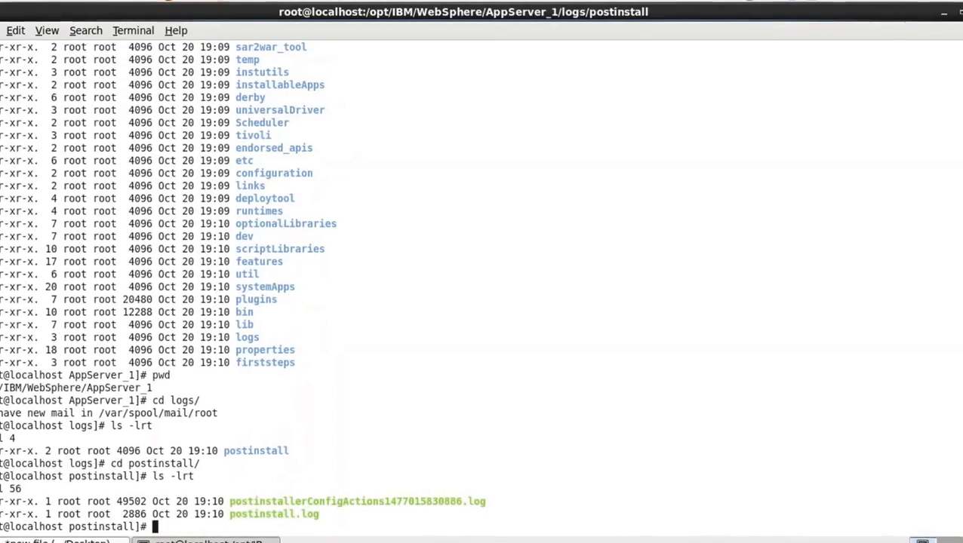
{"action": "double_click", "coordinate": [264, 514]}
{"action": "left_click", "coordinate": [437, 356]}
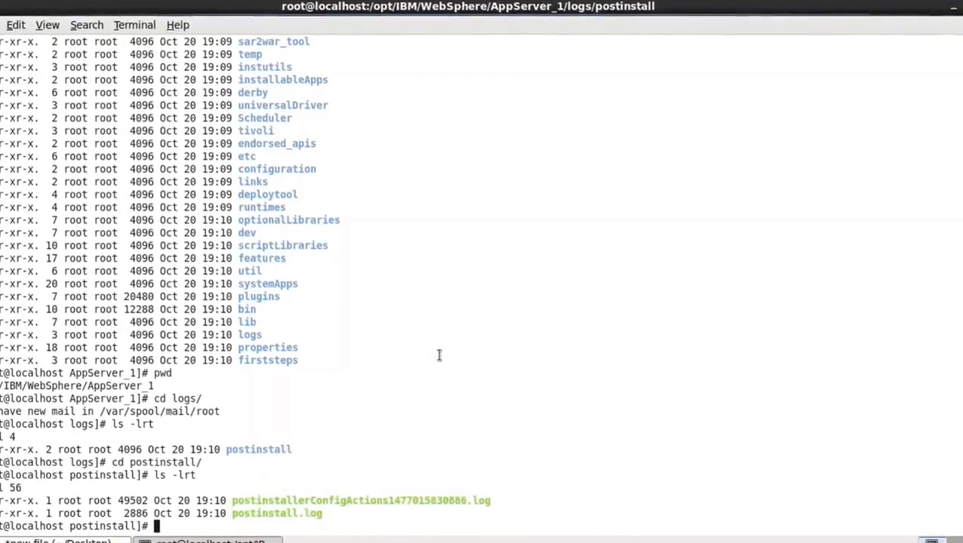
Print the working directory with pwd and examine the path of the post-install logs
{"action": "type", "text": "pwd"}
{"action": "key", "text": "Return"}
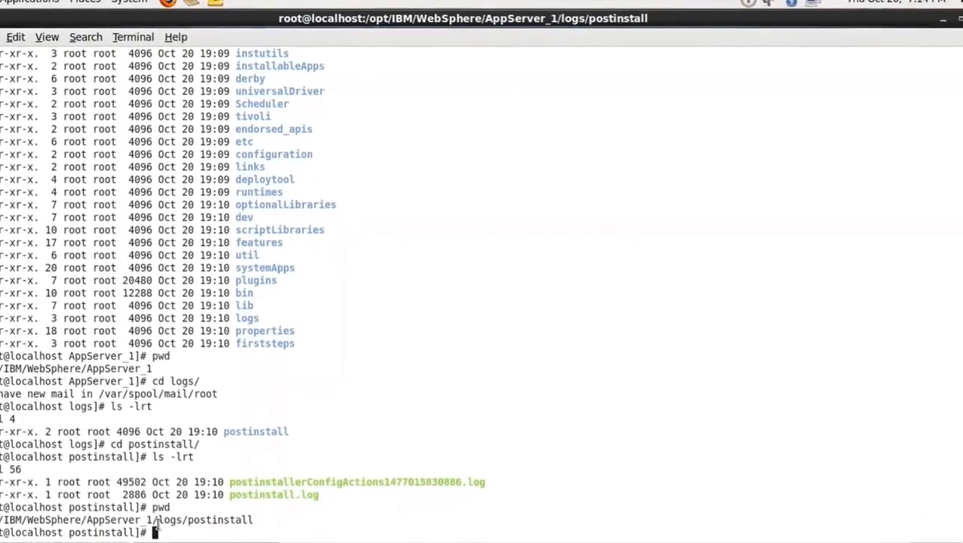
{"action": "left_click_drag", "start_coordinate": [157, 522], "coordinate": [58, 508]}
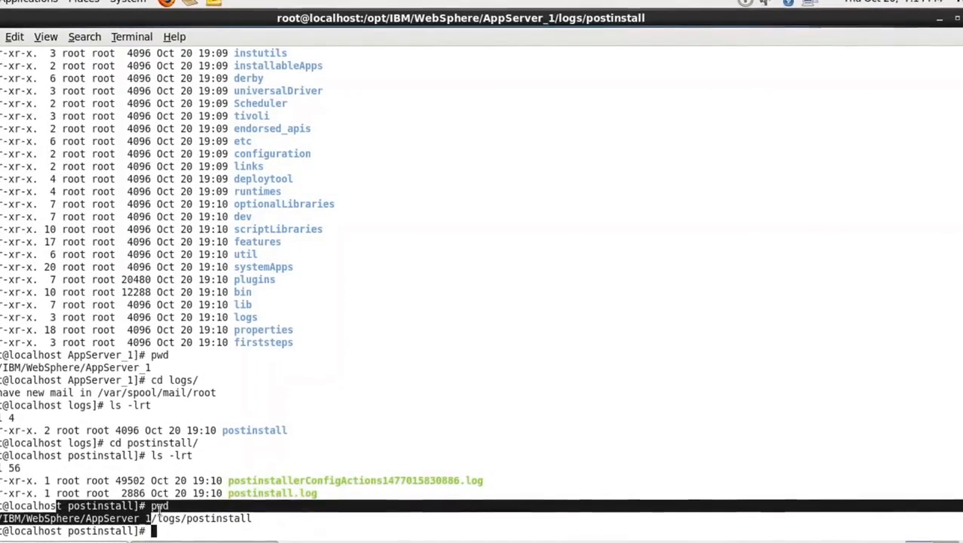
{"action": "left_click_drag", "start_coordinate": [156, 518], "coordinate": [237, 518]}
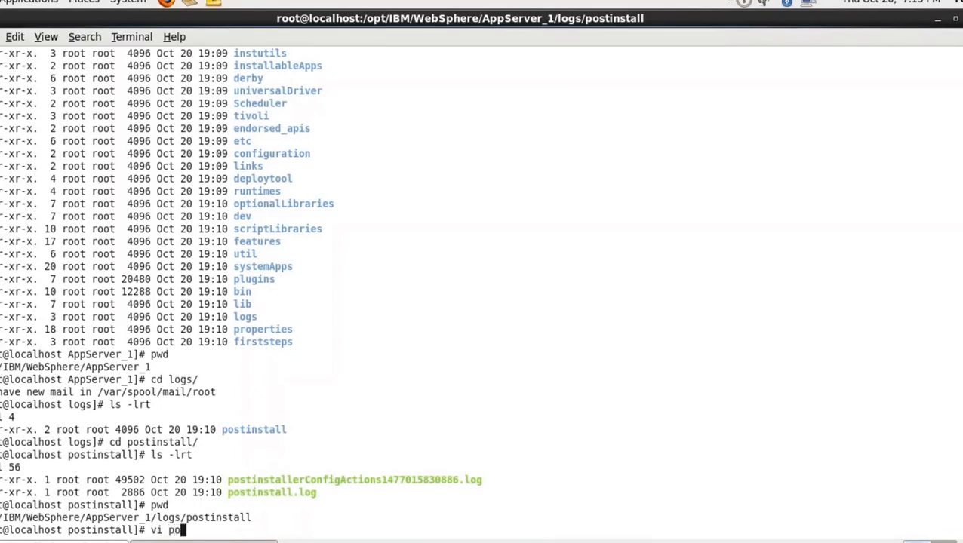
Open postinstall.log in vi, review it through the final record's message, and quit without saving using :q!
{"action": "type", "text": ".log"}
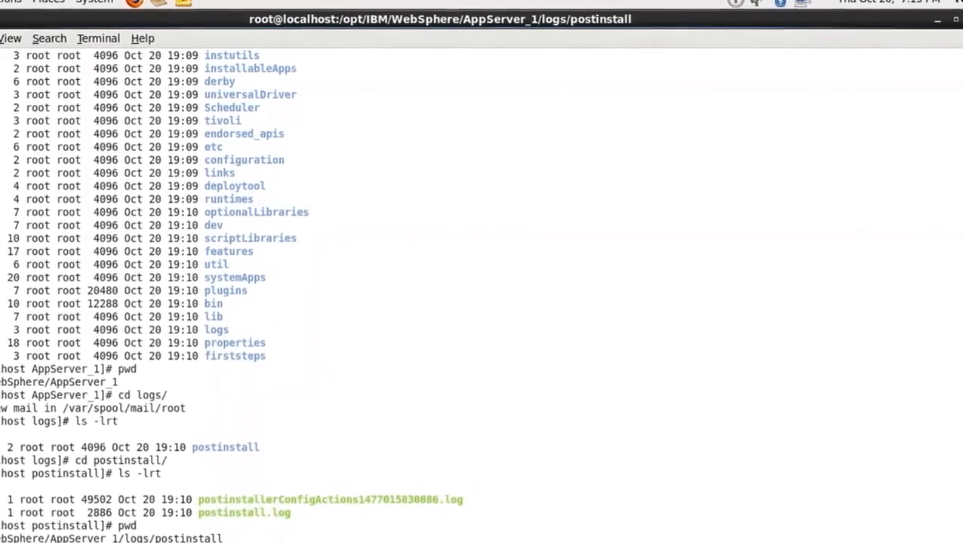
{"action": "key", "text": "Return"}
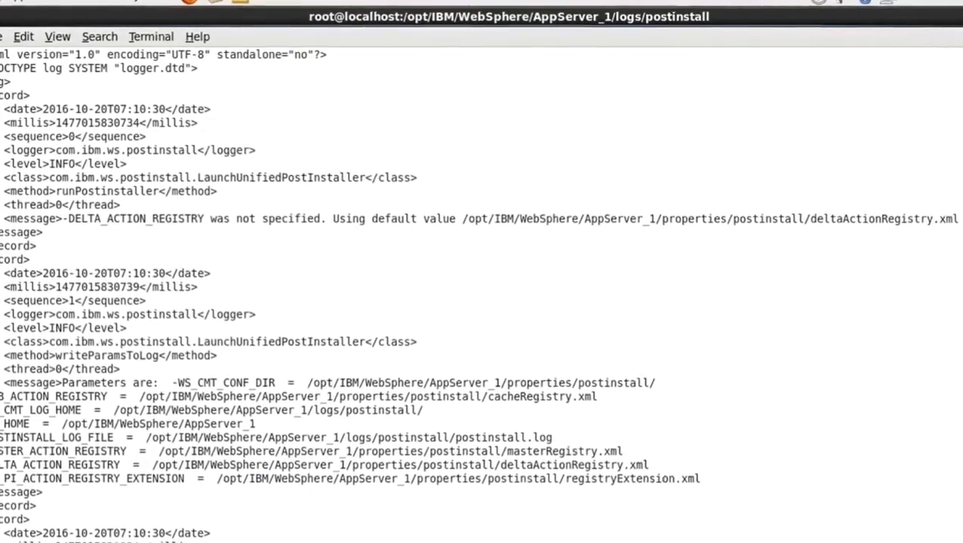
{"action": "scroll", "coordinate": [481, 279], "scroll_direction": "down", "scroll_amount": 10}
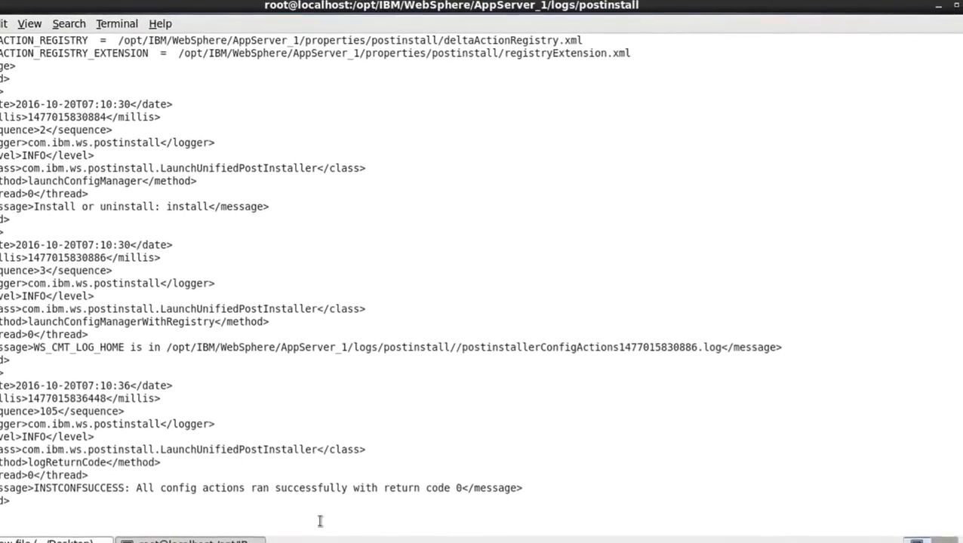
{"action": "double_click", "coordinate": [86, 489]}
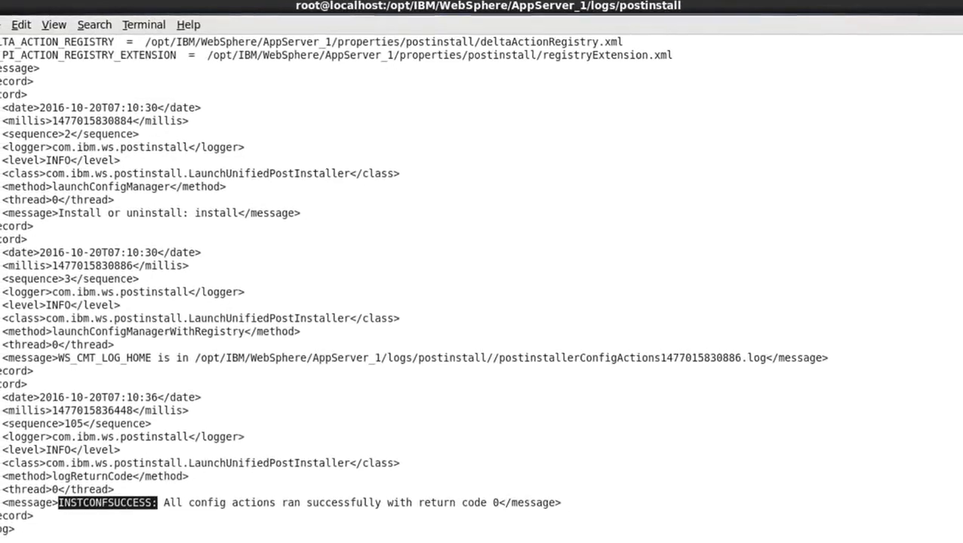
{"action": "type", "text": ":q!"}
{"action": "key", "text": "Return"}
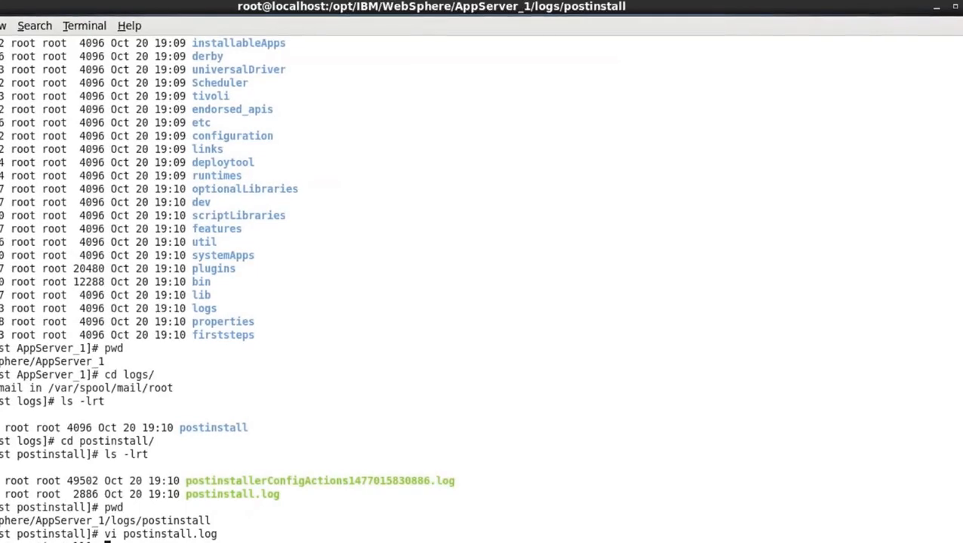
Go up two levels to AppServer_1 with cd ../.., list its contents with ls -lrt, and highlight the profileTemplates directory
{"action": "type", "text": "cd ../.."}
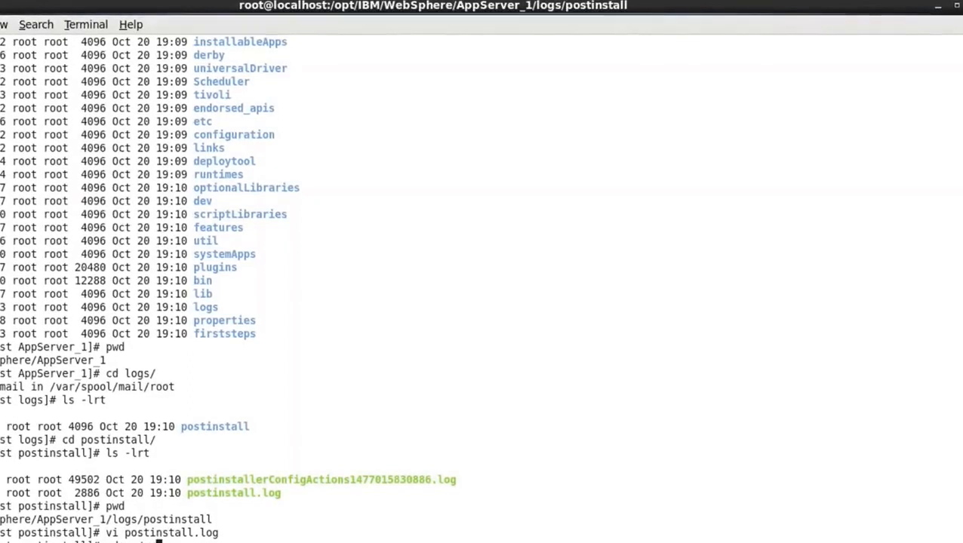
{"action": "key", "text": "Return"}
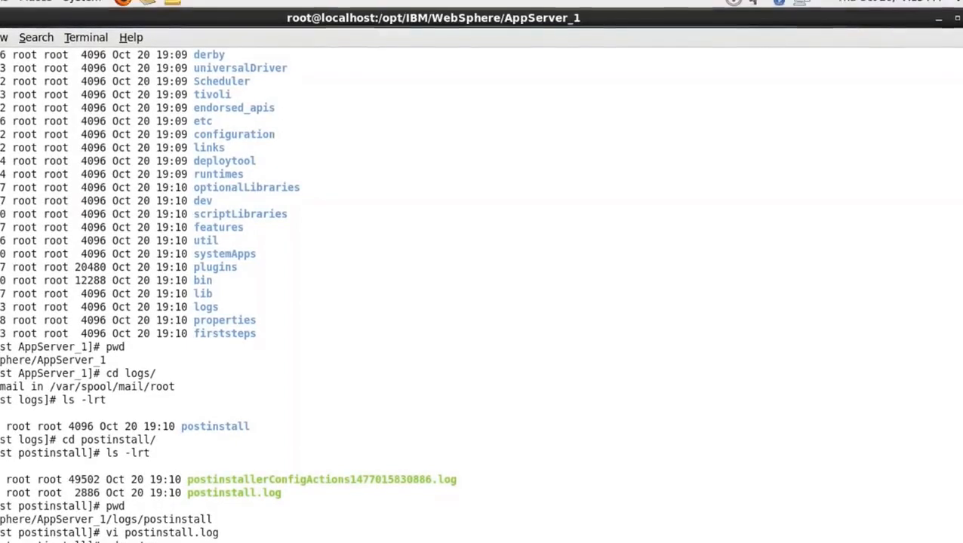
{"action": "type", "text": "ls -lrt"}
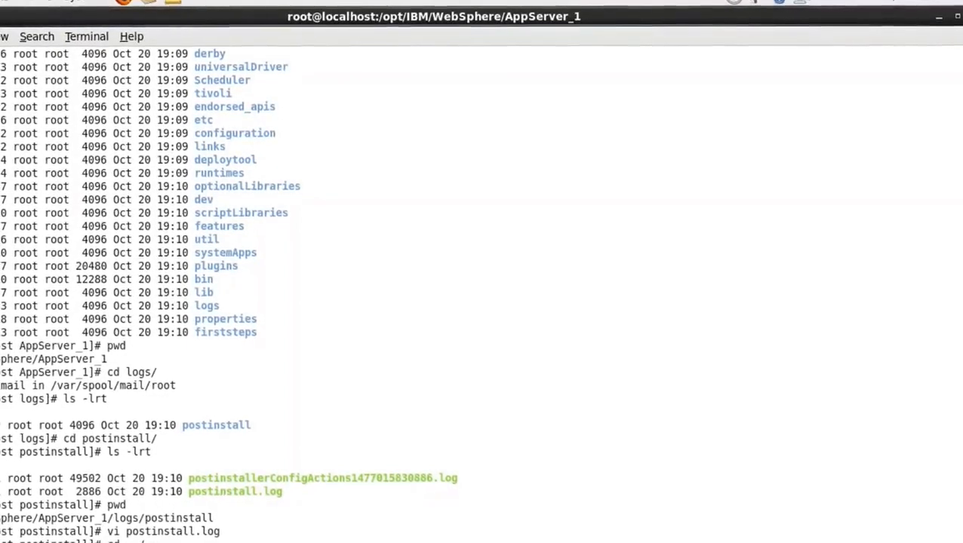
{"action": "key", "text": "Return"}
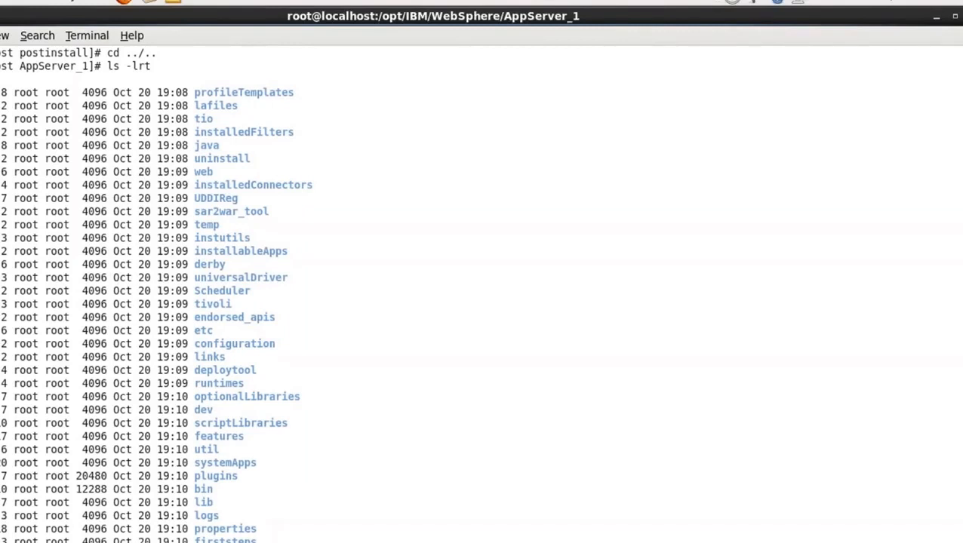
{"action": "double_click", "coordinate": [257, 92]}
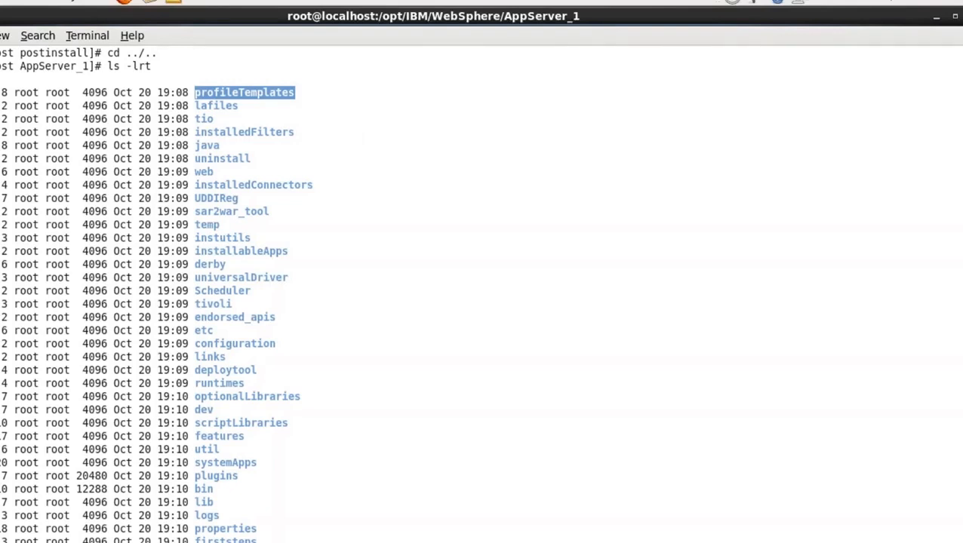
Change into the profileTemplates directory under AppServer_1 and list its contents with ls -lrt
{"action": "right_click", "coordinate": [262, 92]}
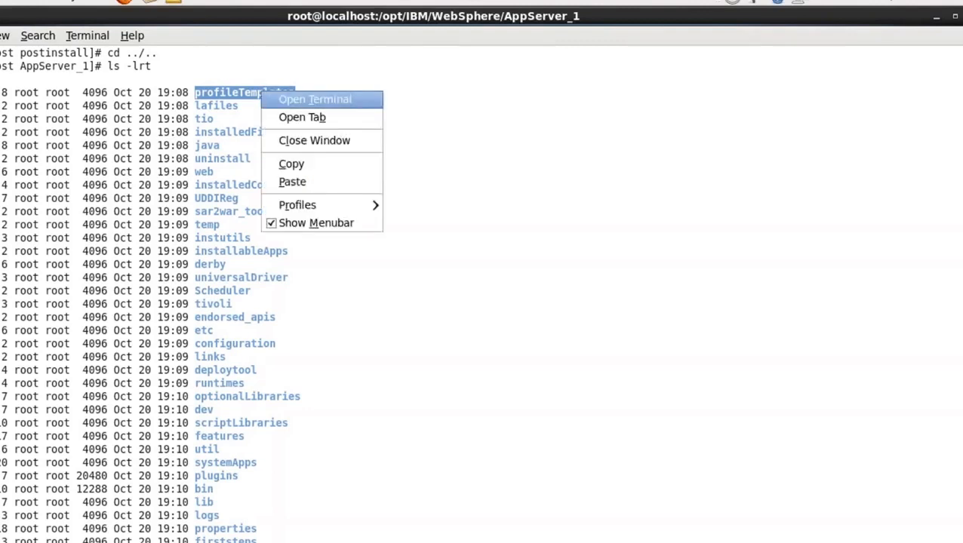
{"action": "left_click", "coordinate": [298, 161]}
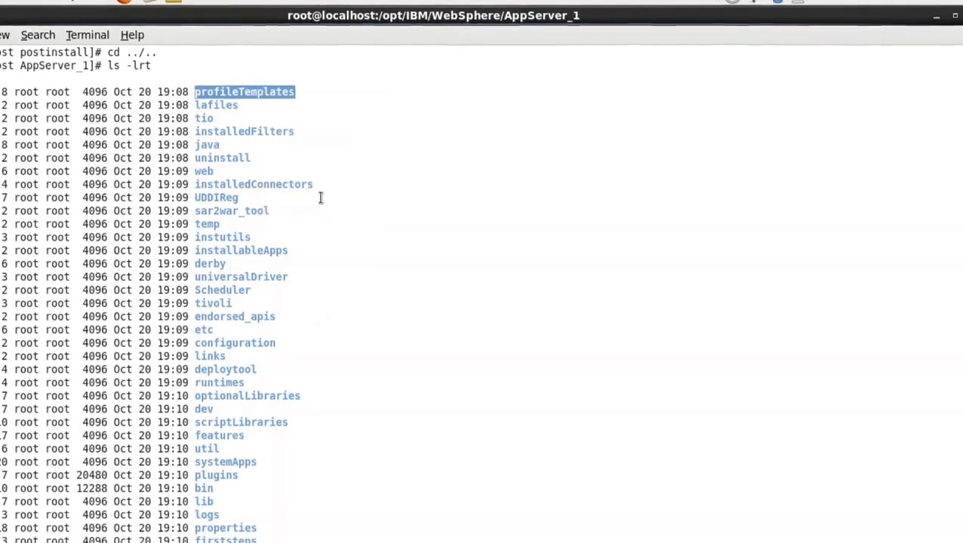
{"action": "right_click", "coordinate": [326, 329]}
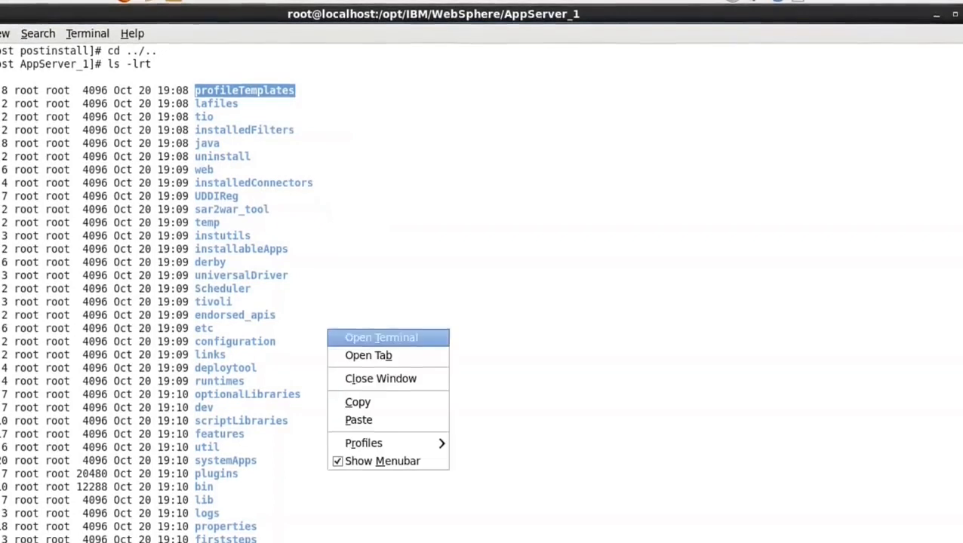
{"action": "left_click", "coordinate": [359, 415]}
{"action": "key", "text": "Return"}
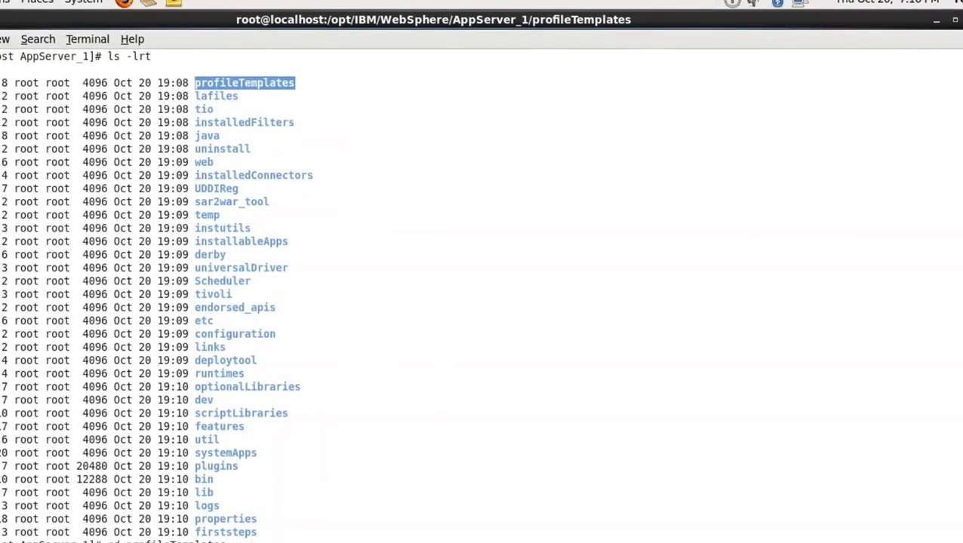
{"action": "type", "text": "ls -lrt"}
{"action": "key", "text": "Return"}
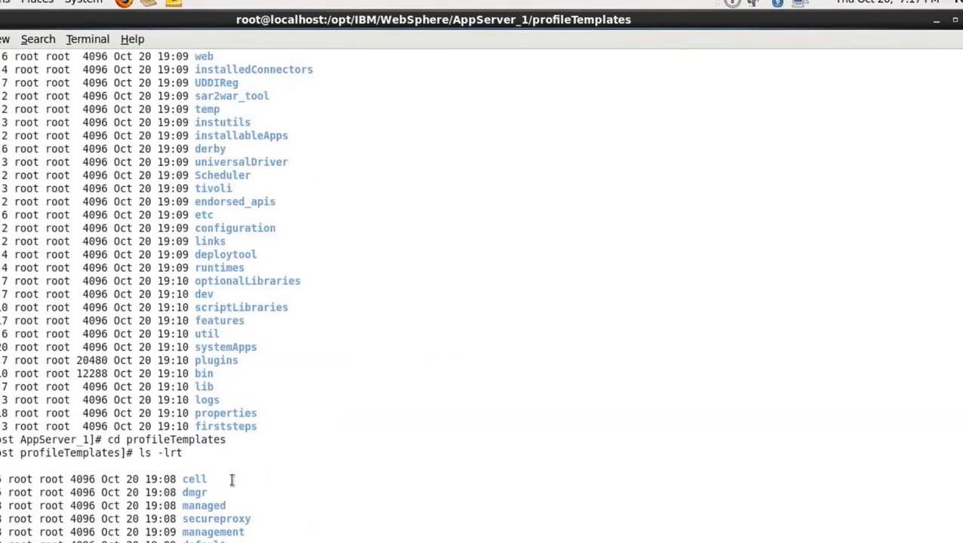
Examine the profile template directories in the listing one by one: cell, dmgr, managed, secureproxy, management and default
{"action": "double_click", "coordinate": [198, 481]}
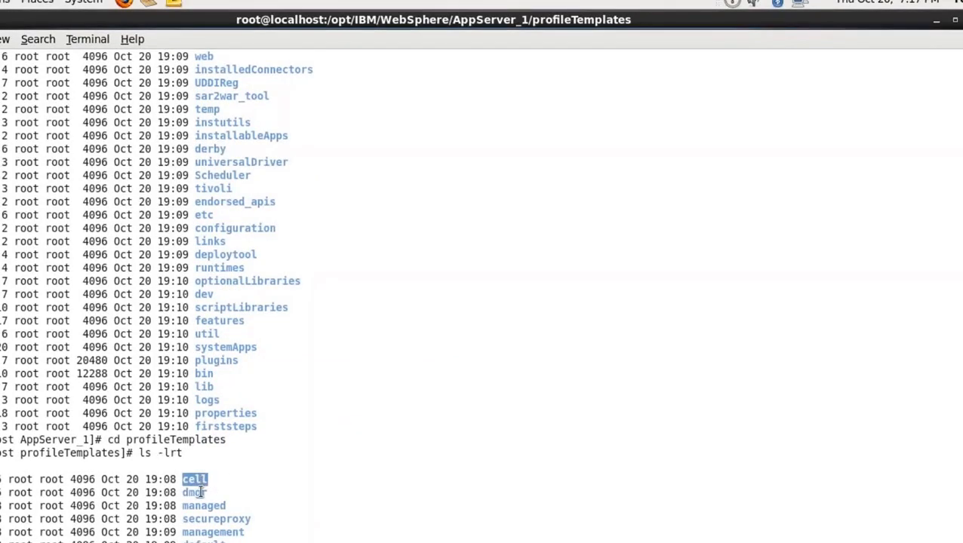
{"action": "double_click", "coordinate": [198, 493]}
{"action": "double_click", "coordinate": [213, 507]}
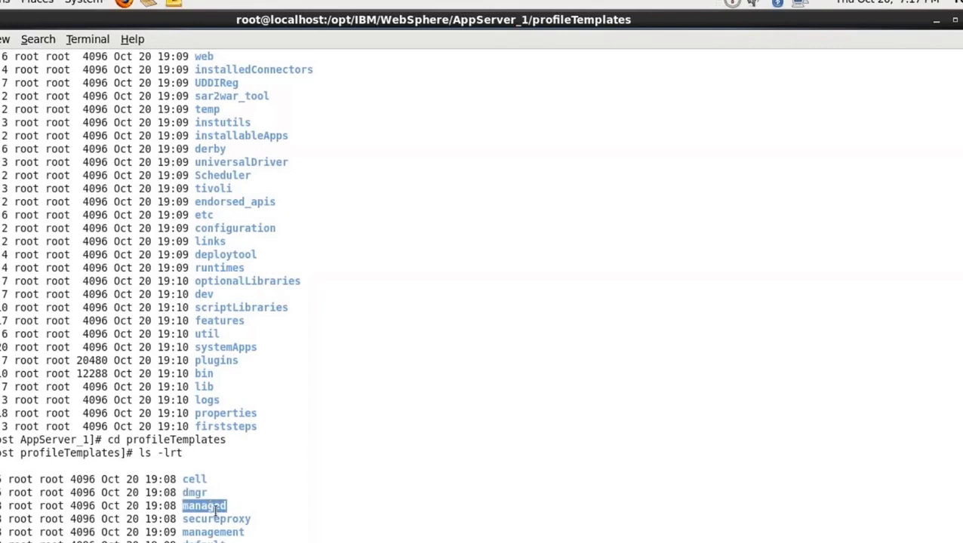
{"action": "double_click", "coordinate": [221, 519]}
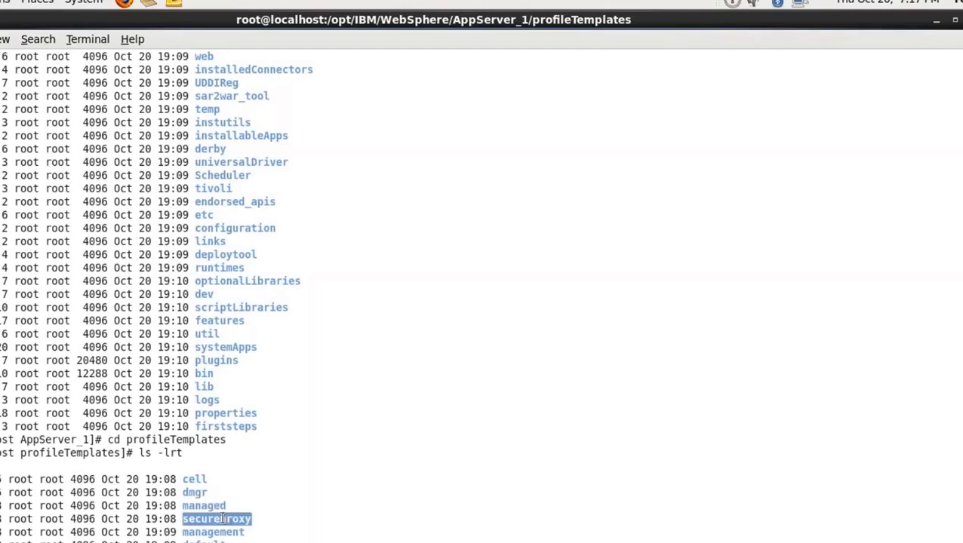
{"action": "double_click", "coordinate": [223, 532]}
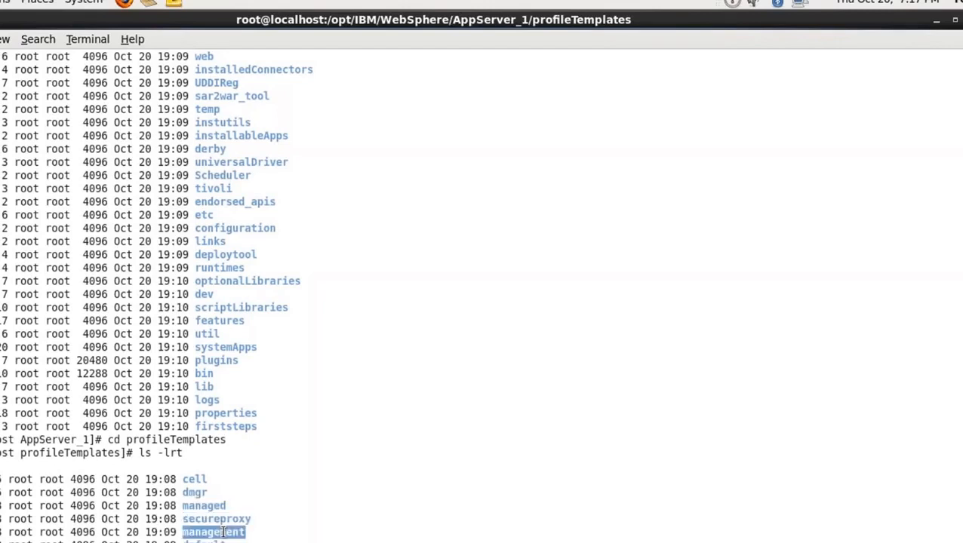
{"action": "double_click", "coordinate": [203, 542]}
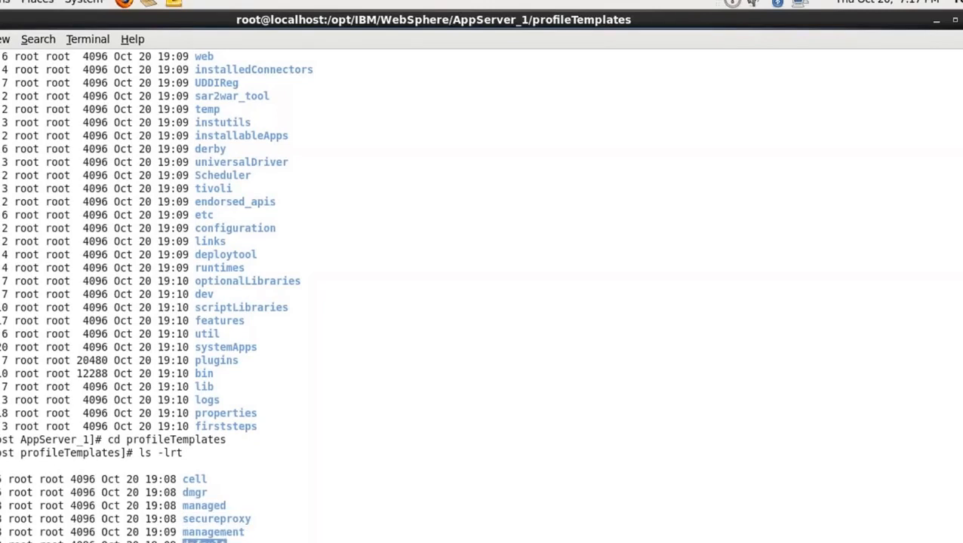
{"action": "double_click", "coordinate": [198, 480]}
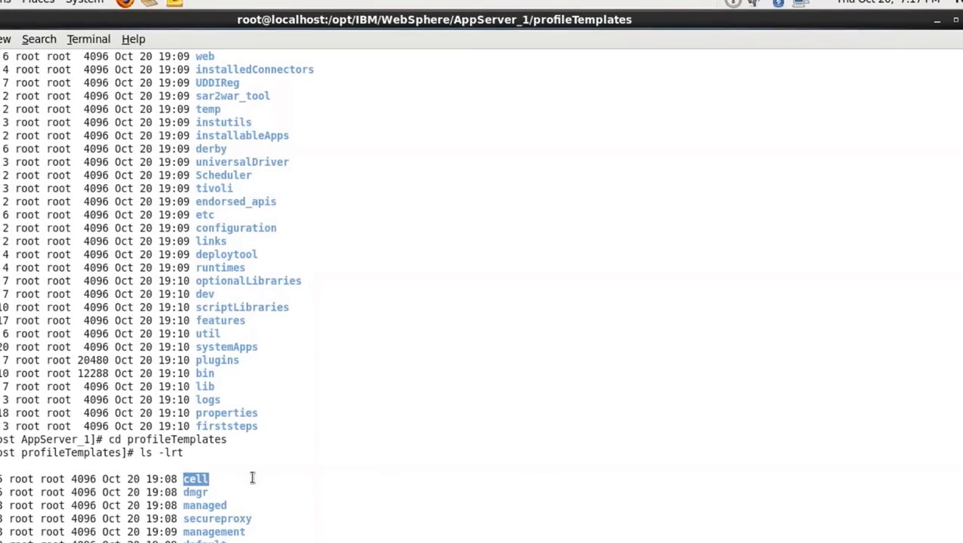
{"action": "left_click", "coordinate": [198, 492]}
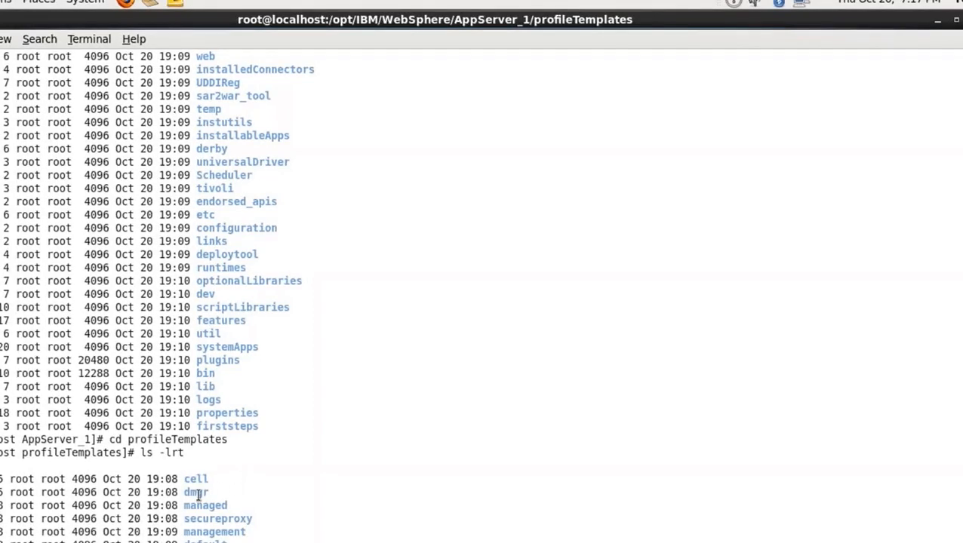
{"action": "triple_click", "coordinate": [198, 492]}
{"action": "left_click", "coordinate": [197, 492]}
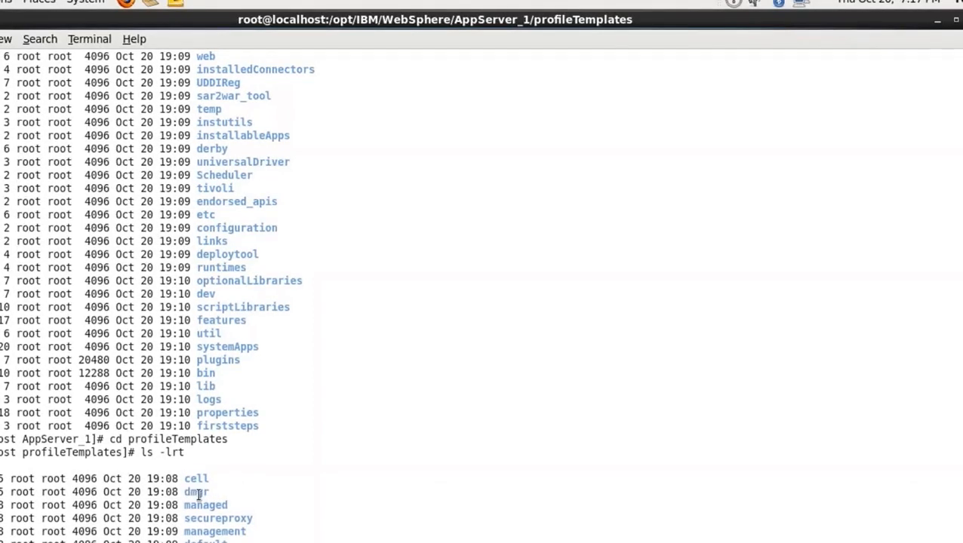
{"action": "double_click", "coordinate": [198, 492]}
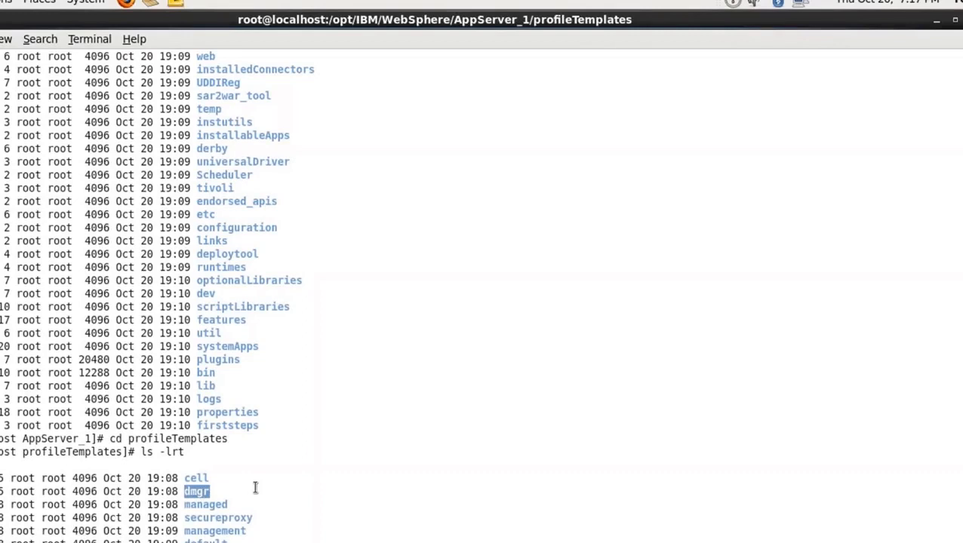
{"action": "double_click", "coordinate": [221, 506]}
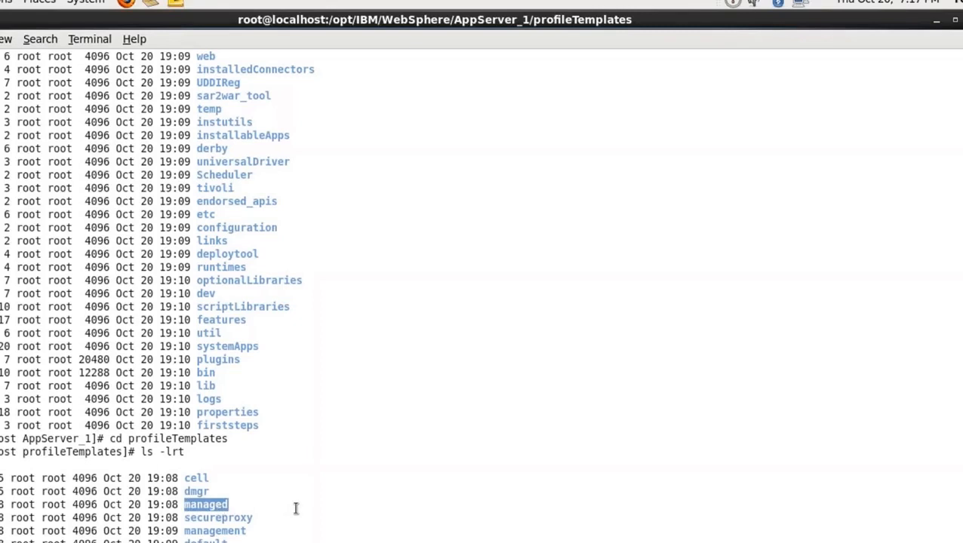
{"action": "double_click", "coordinate": [242, 520]}
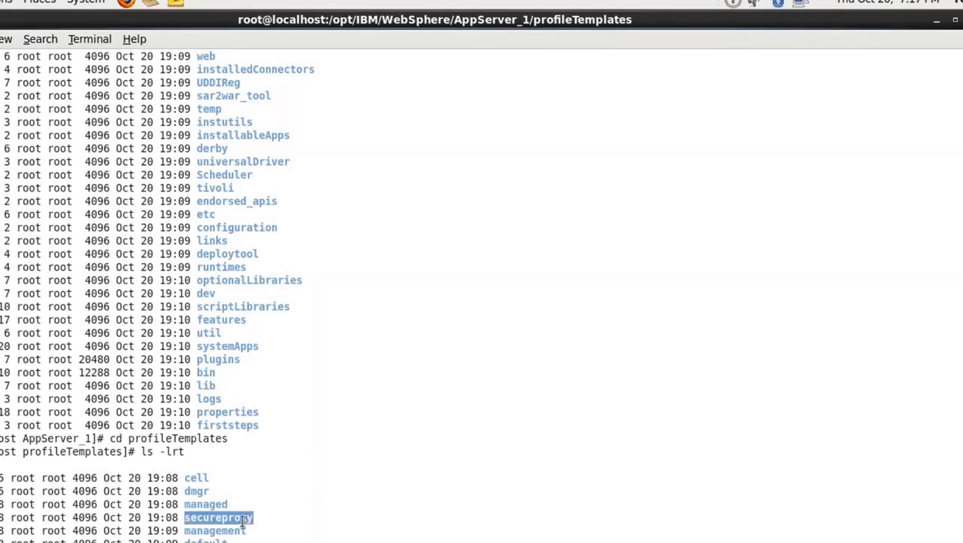
{"action": "double_click", "coordinate": [236, 531]}
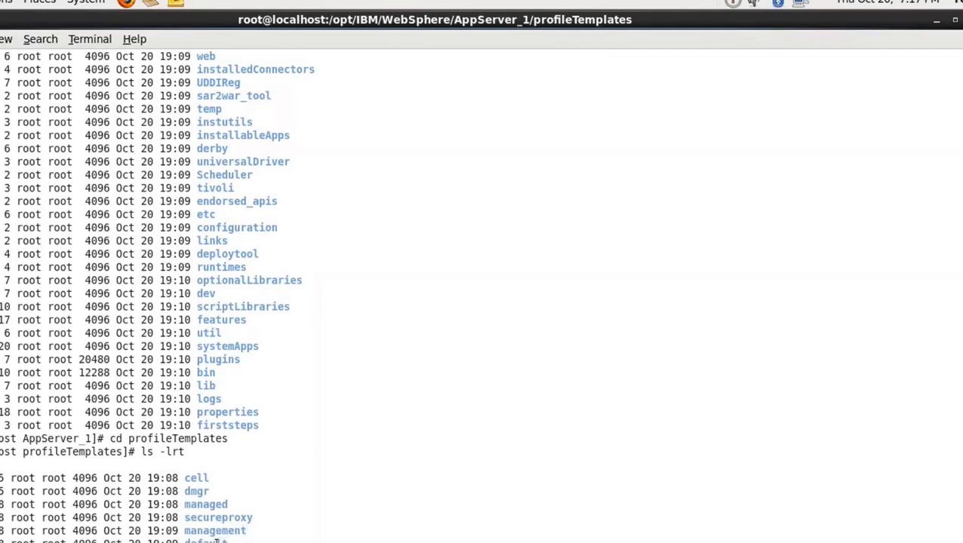
{"action": "double_click", "coordinate": [217, 540]}
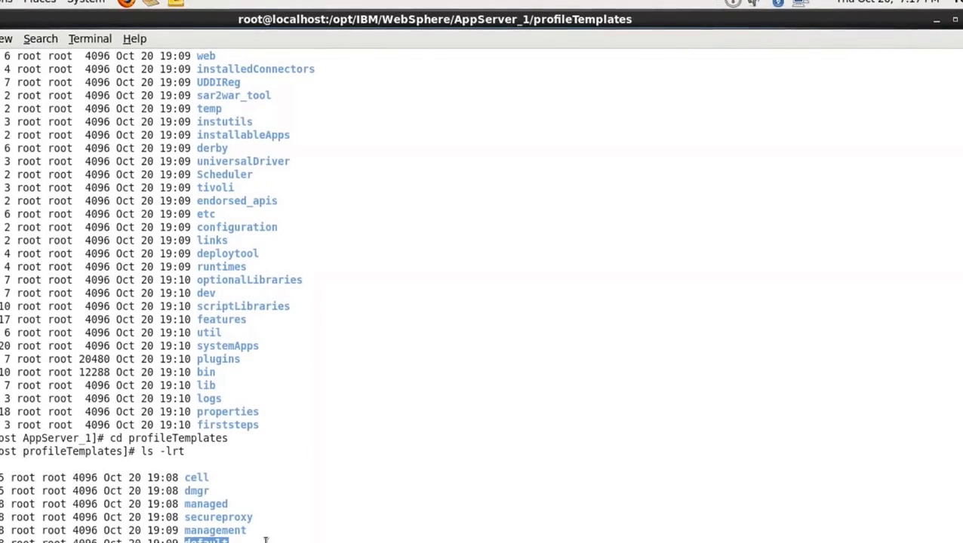
{"action": "left_click_drag", "start_coordinate": [266, 540], "coordinate": [143, 478]}
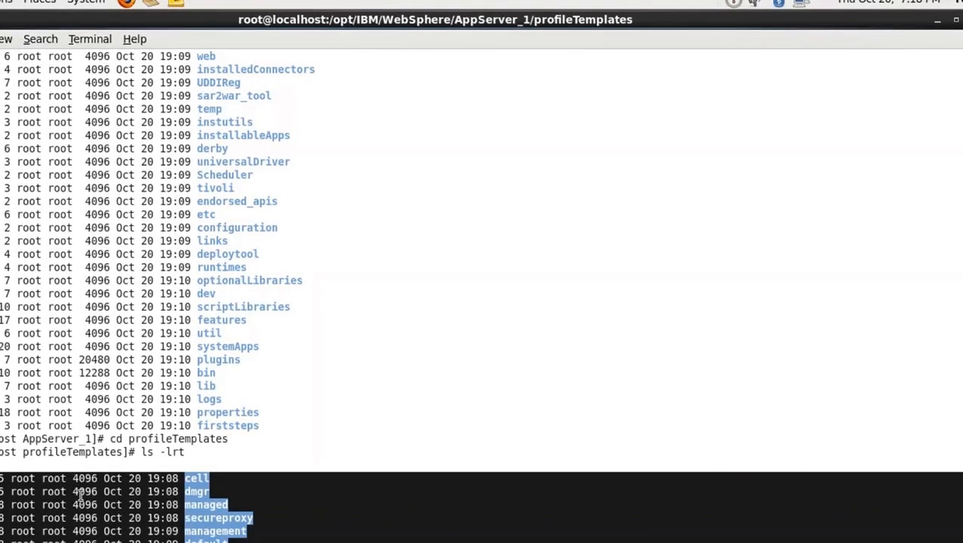
{"action": "left_click", "coordinate": [317, 507]}
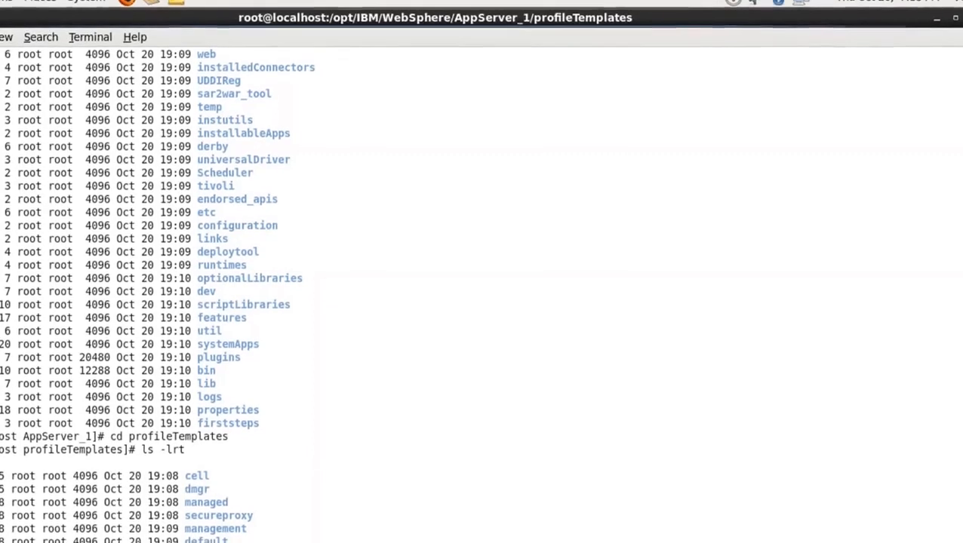
Return to AppServer_1 with cd .., change into its properties directory, and list the contents
{"action": "type", "text": "cd .."}
{"action": "key", "text": "Return"}
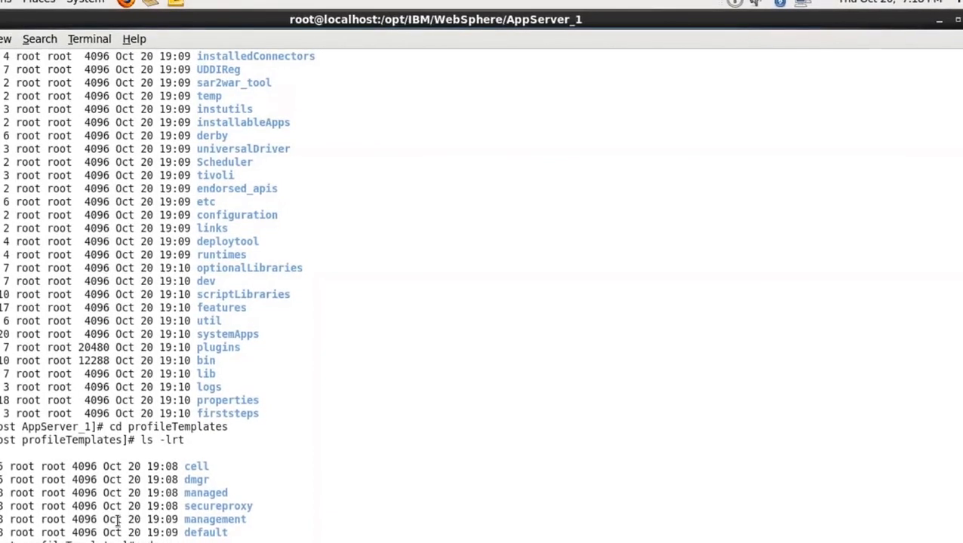
{"action": "double_click", "coordinate": [236, 399]}
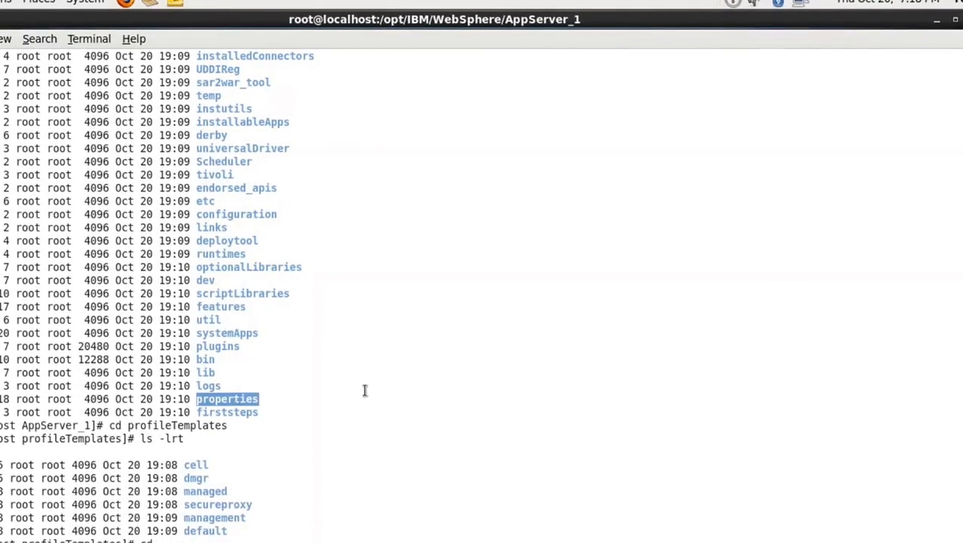
{"action": "right_click", "coordinate": [245, 395]}
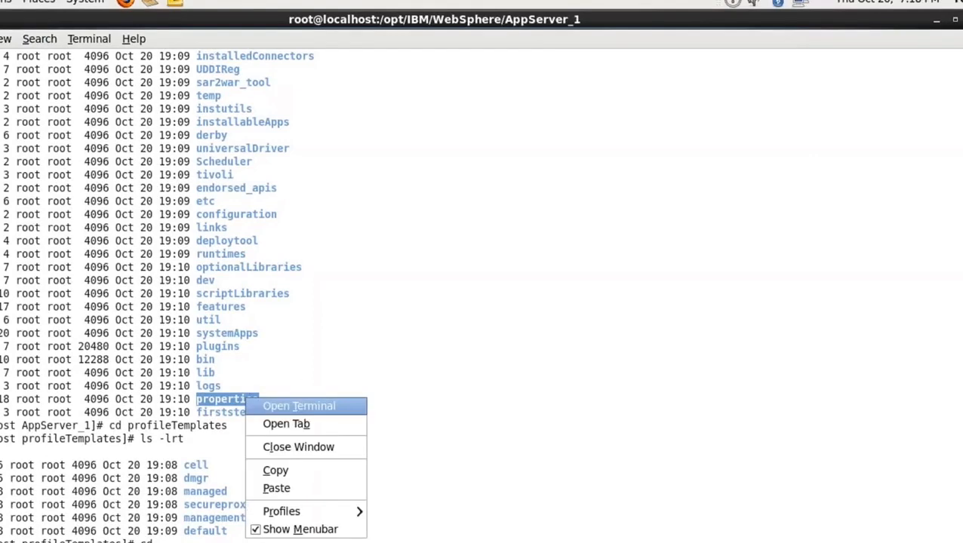
{"action": "left_click", "coordinate": [273, 469]}
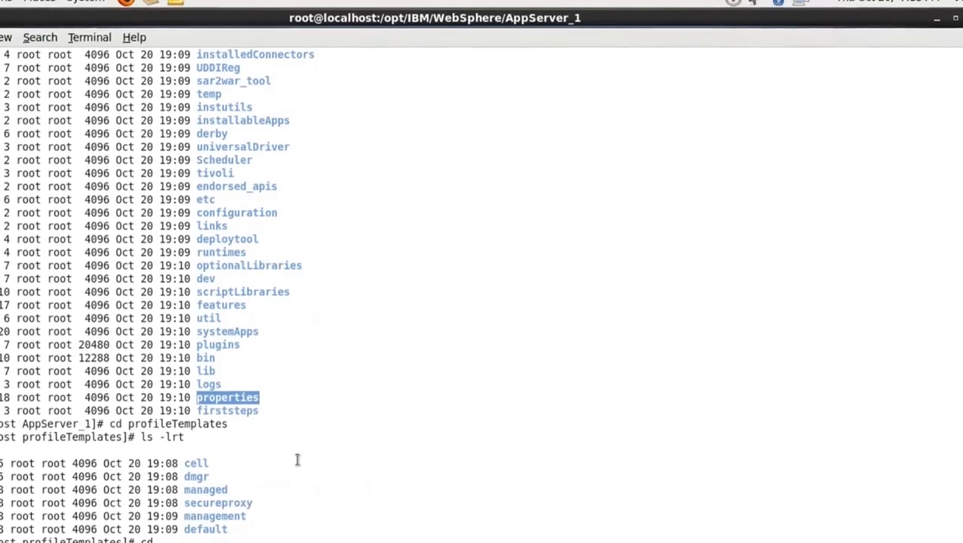
{"action": "right_click", "coordinate": [296, 459]}
{"action": "left_click", "coordinate": [323, 407]}
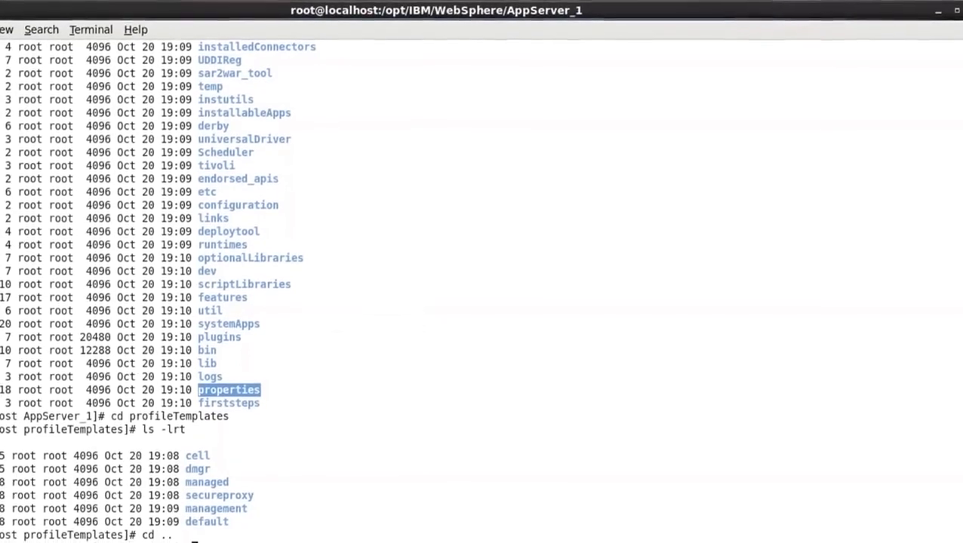
{"action": "key", "text": "Return"}
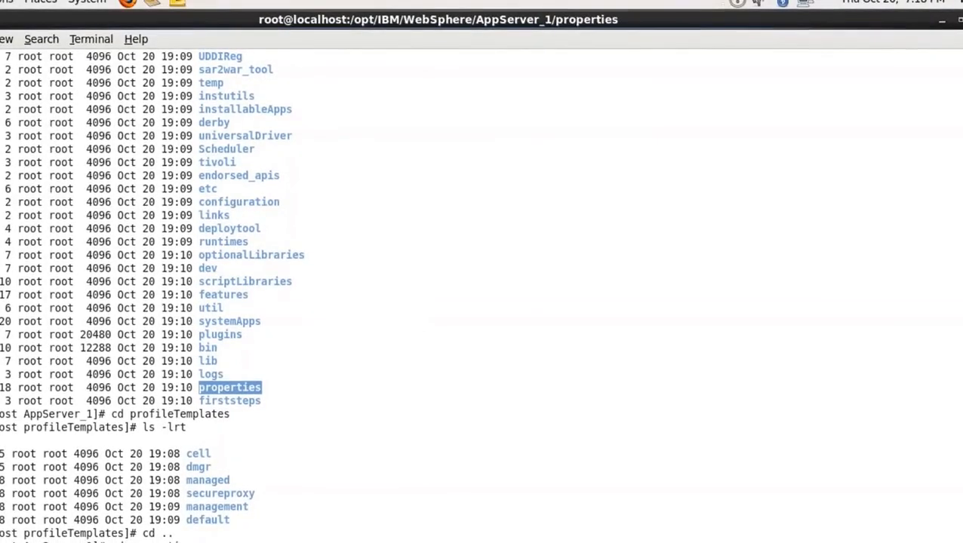
{"action": "key", "text": "Return"}
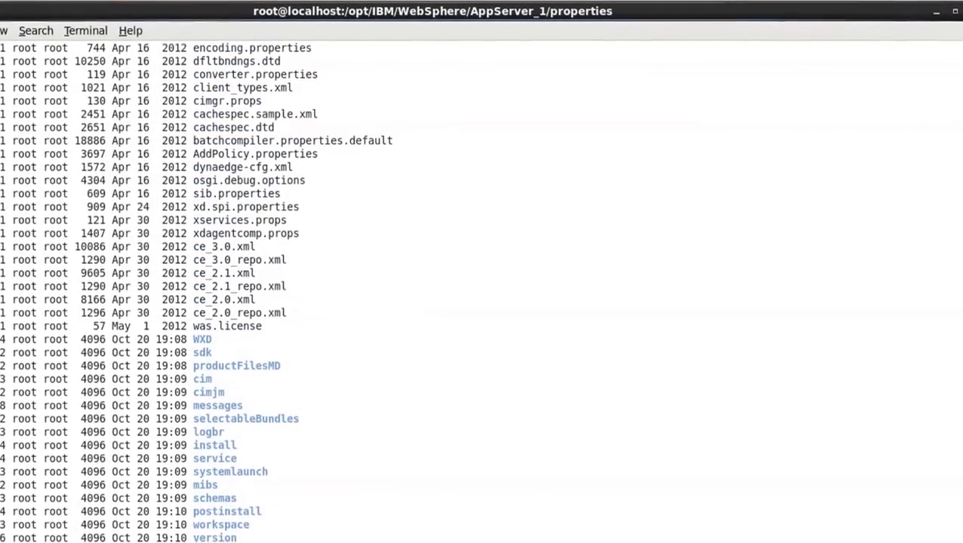
Change into the version directory under properties and list its files with ls and ls -lrt
{"action": "type", "text": "cd version/"}
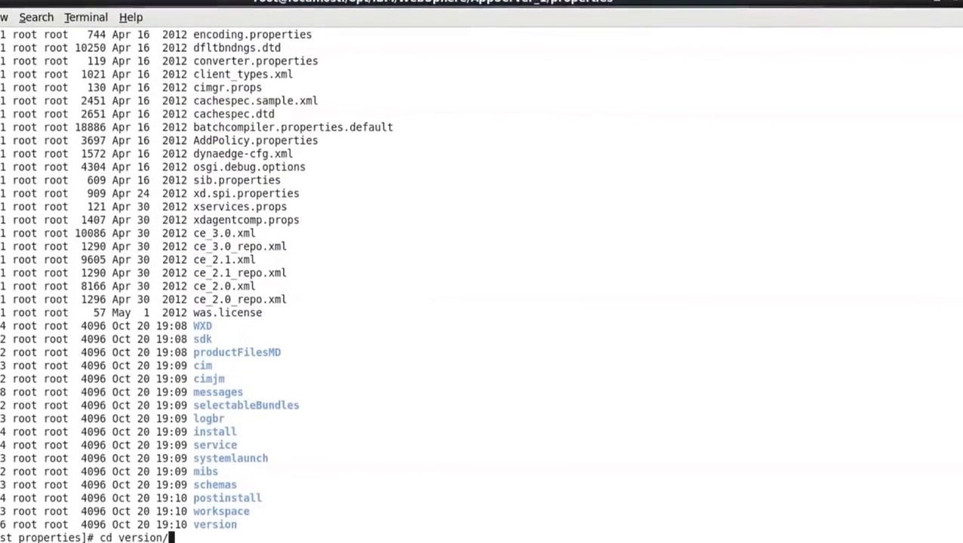
{"action": "key", "text": "Return"}
{"action": "type", "text": "ls"}
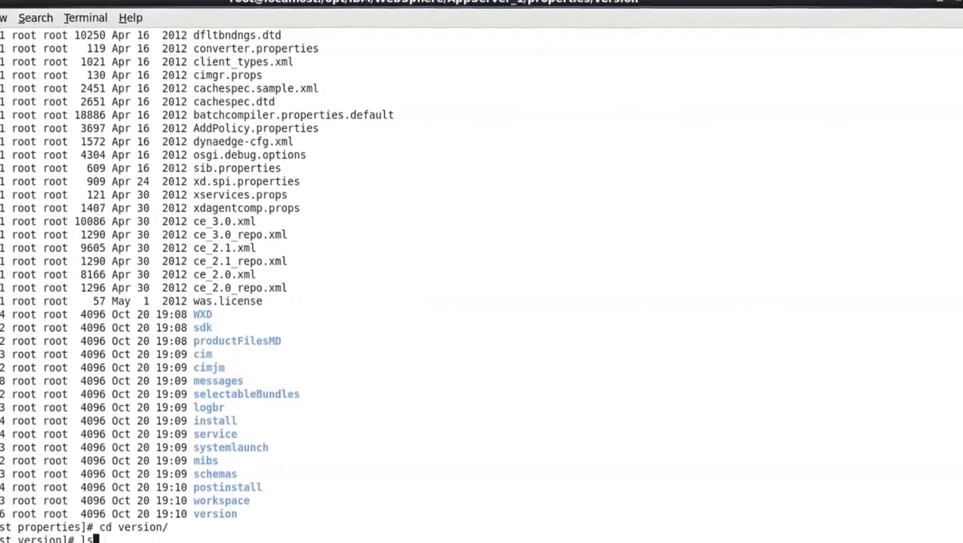
{"action": "key", "text": "Return"}
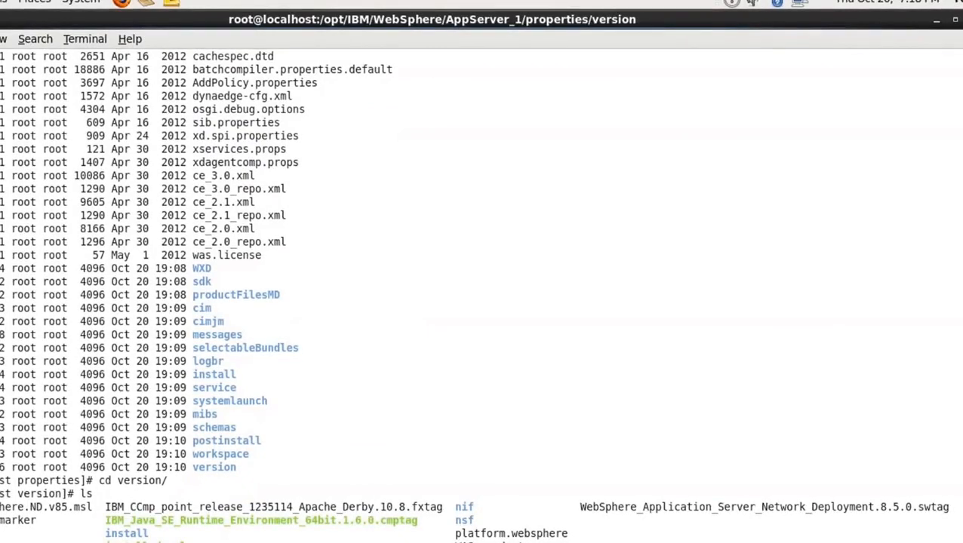
{"action": "type", "text": "ls -lrt"}
{"action": "key", "text": "Return"}
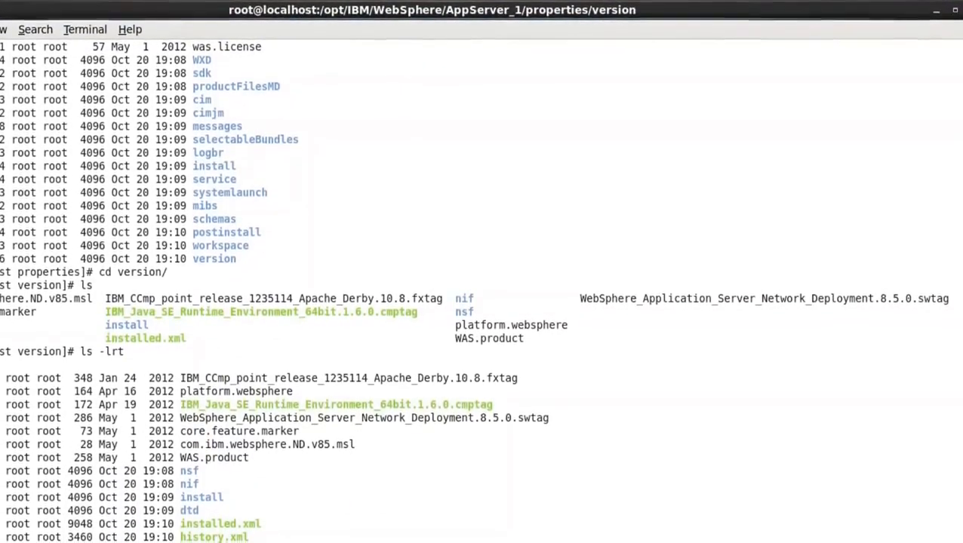
Change into the install directory under version, list it with ls, and move on into its firststeps directory
{"action": "type", "text": "cd install"}
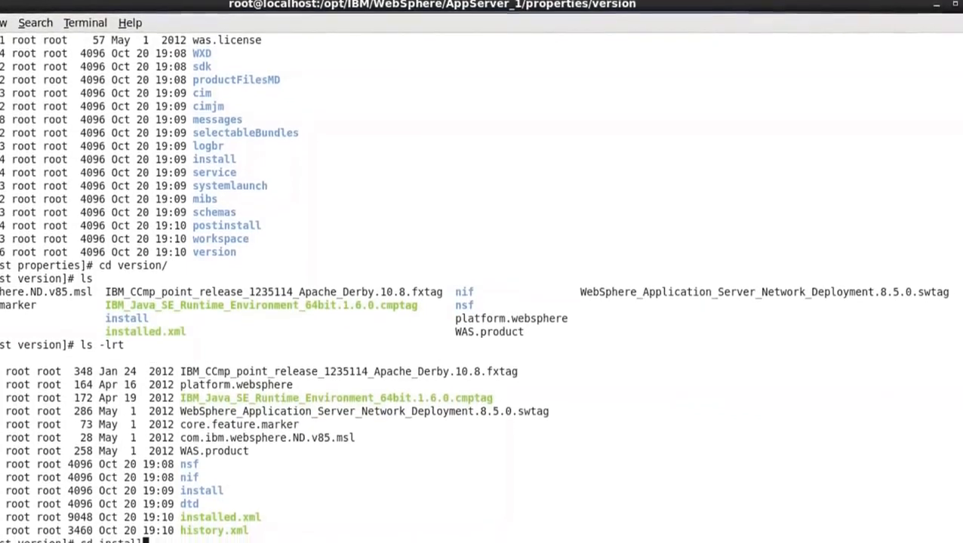
{"action": "key", "text": "Return"}
{"action": "type", "text": "ls"}
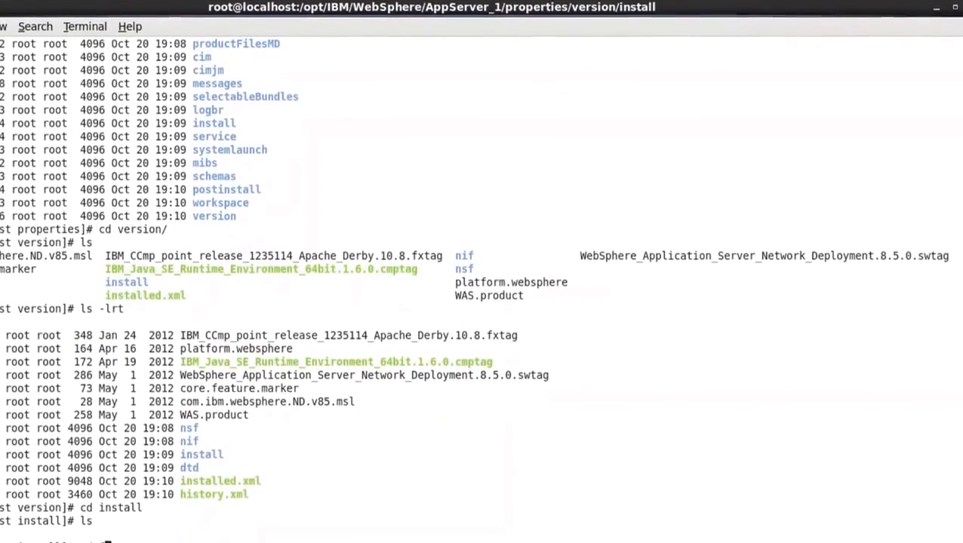
{"action": "type", "text": "cd fir"}
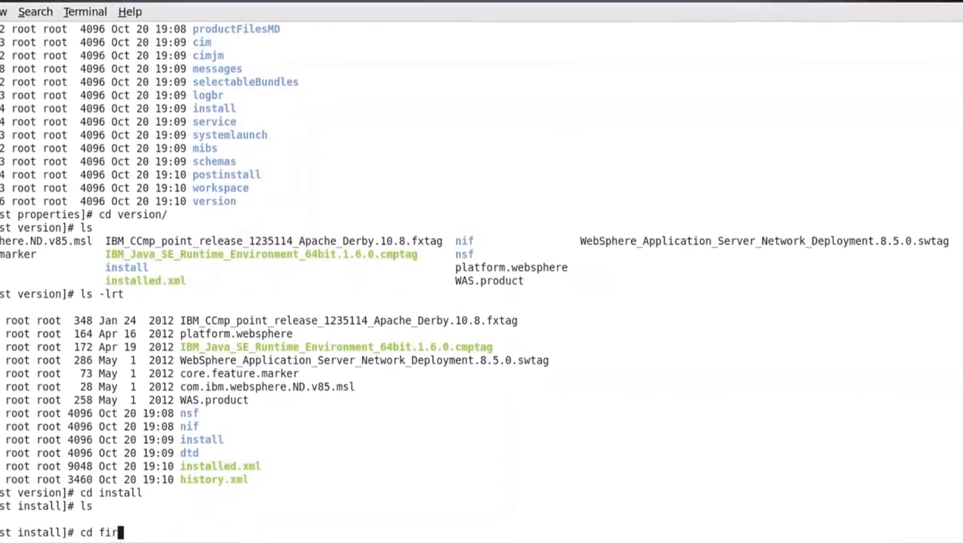
{"action": "key", "text": "Tab"}
{"action": "key", "text": "Return"}
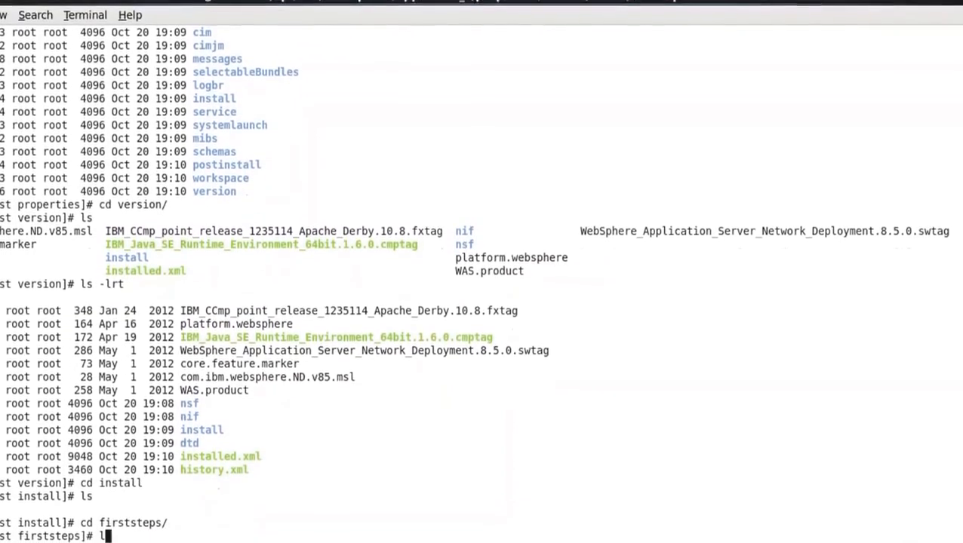
List the firststeps directory with ls and try to run ./firststeps.sh, repeating the attempt with the script name copied from the listing
{"action": "type", "text": "ls"}
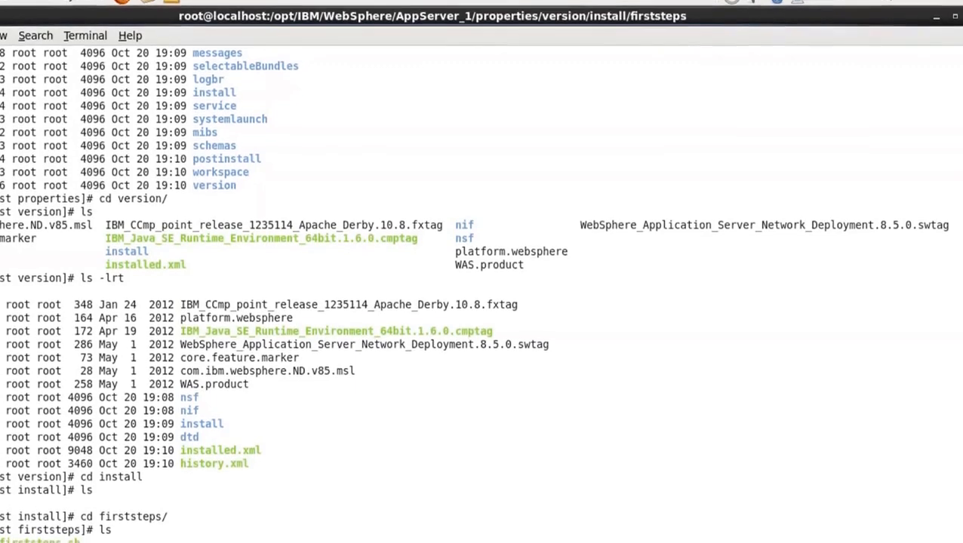
{"action": "type", "text": "steps.sh"}
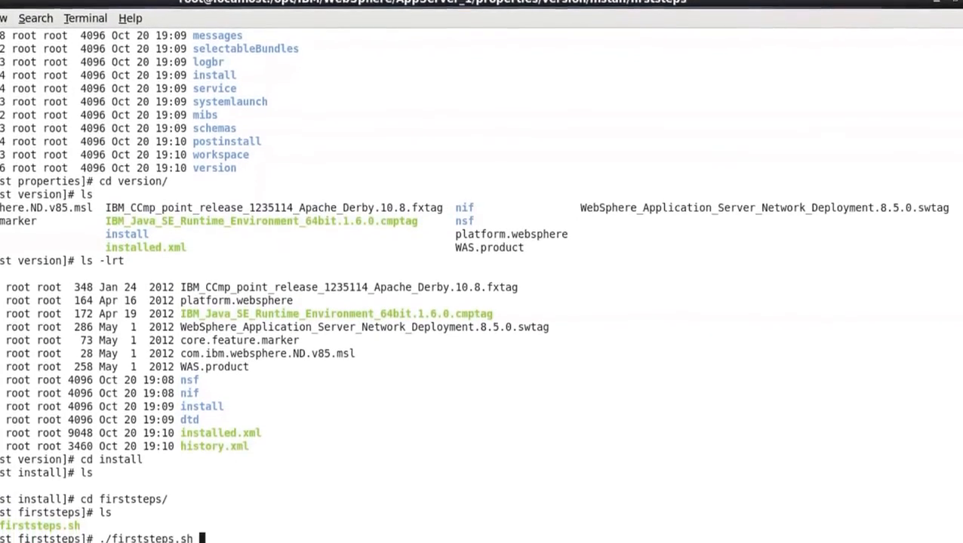
{"action": "key", "text": "Return"}
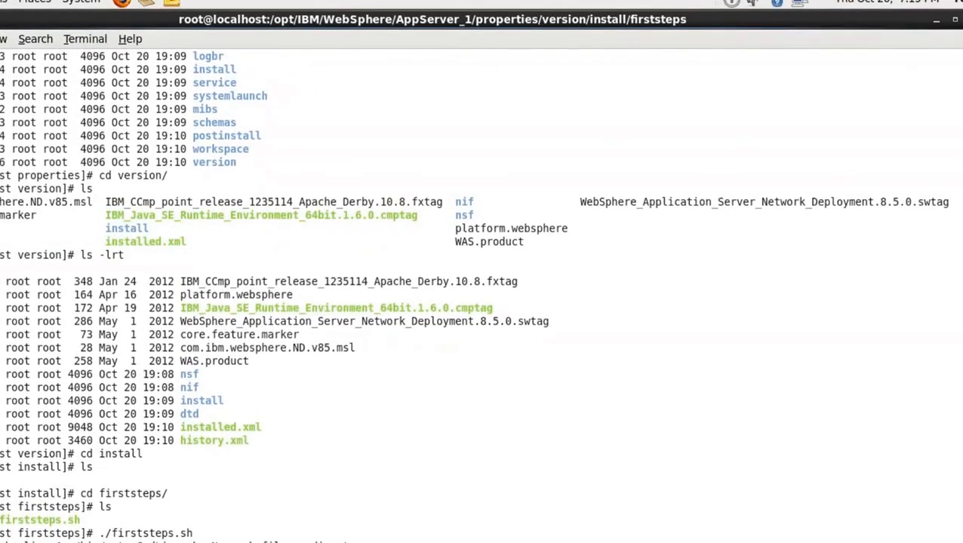
{"action": "double_click", "coordinate": [68, 520]}
{"action": "right_click", "coordinate": [181, 463]}
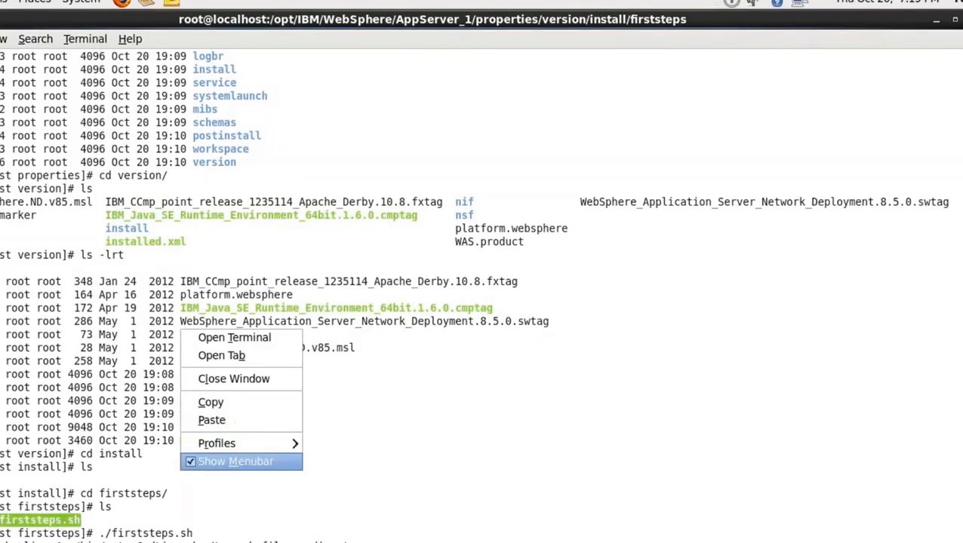
{"action": "right_click", "coordinate": [257, 445]}
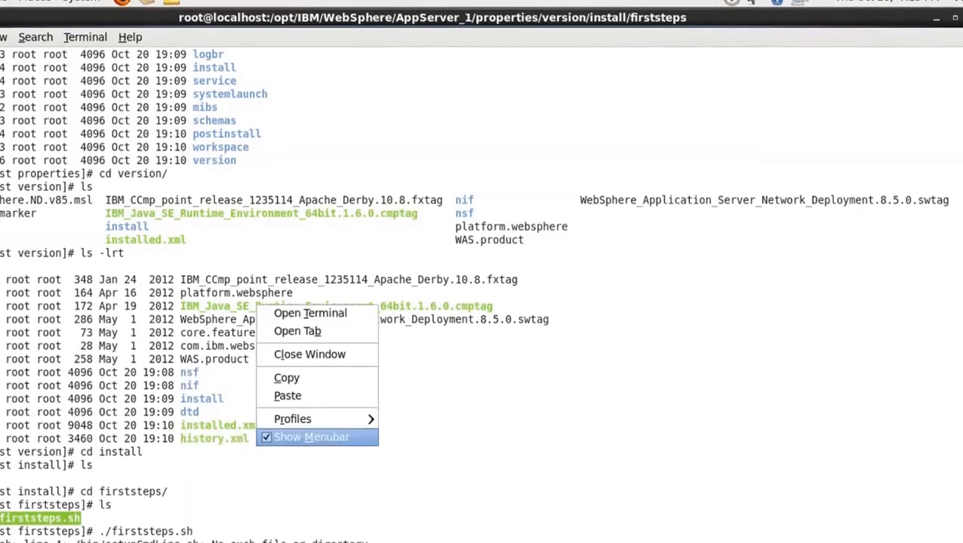
{"action": "left_click", "coordinate": [290, 398]}
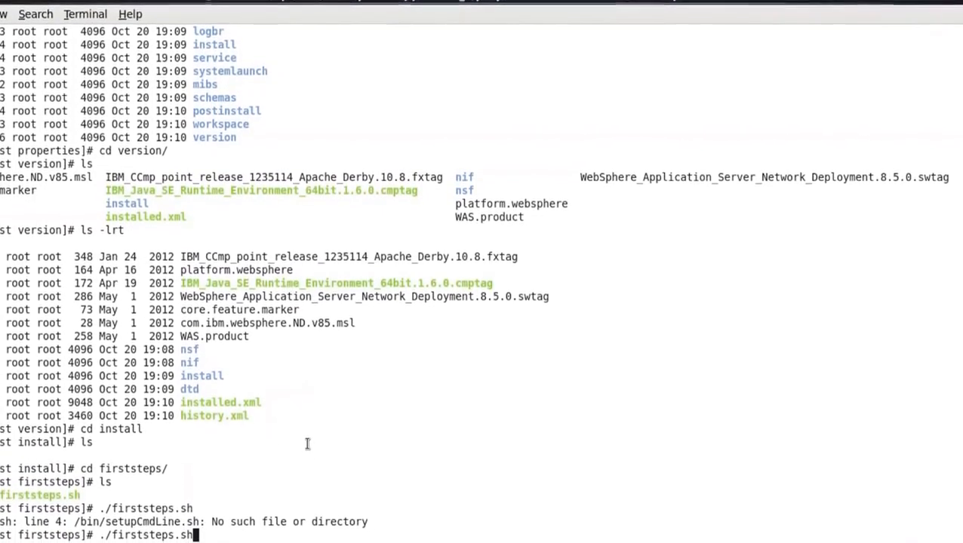
{"action": "key", "text": "Return"}
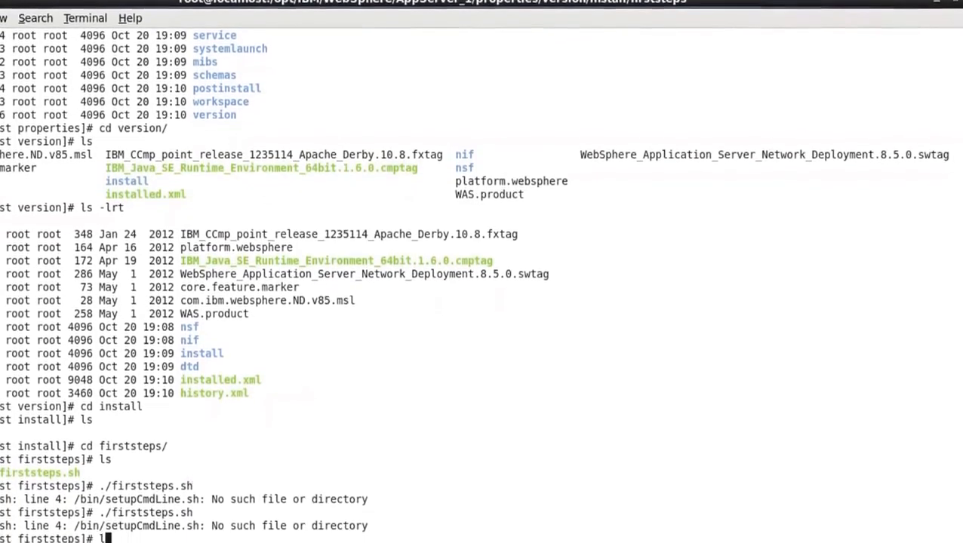
List the firststeps directory in detail with ls -lrt and try again to run ./firststeps.sh using the listed file name
{"action": "type", "text": "ls -lrt"}
{"action": "key", "text": "Return"}
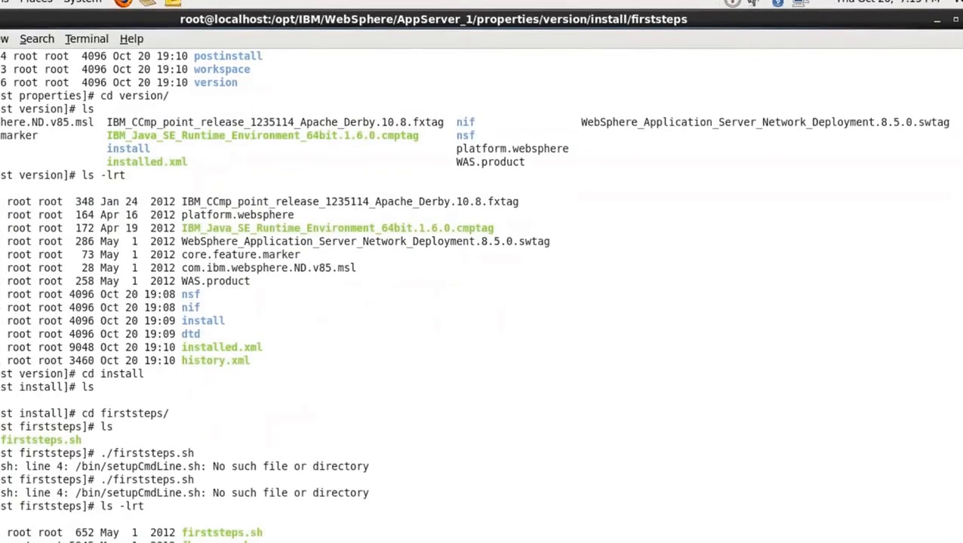
{"action": "double_click", "coordinate": [208, 532]}
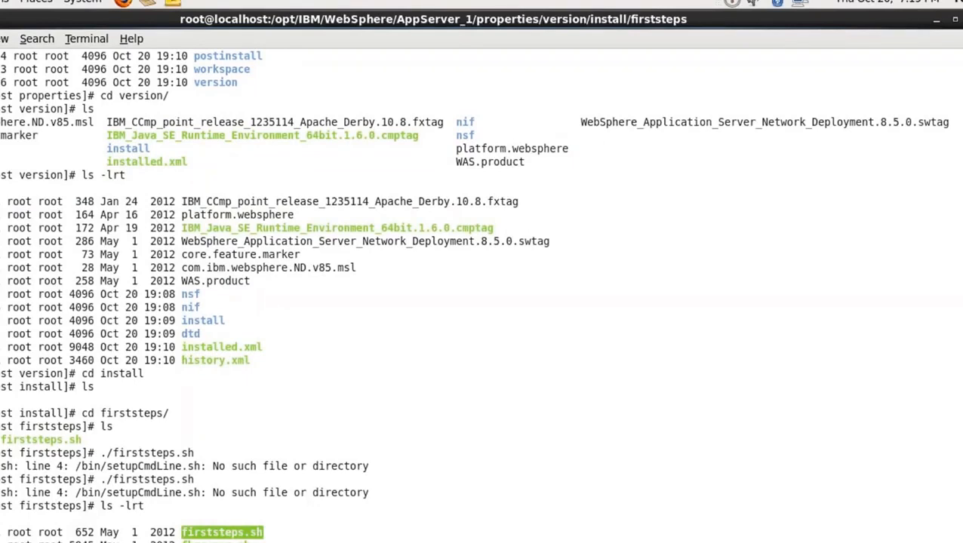
{"action": "right_click", "coordinate": [243, 528]}
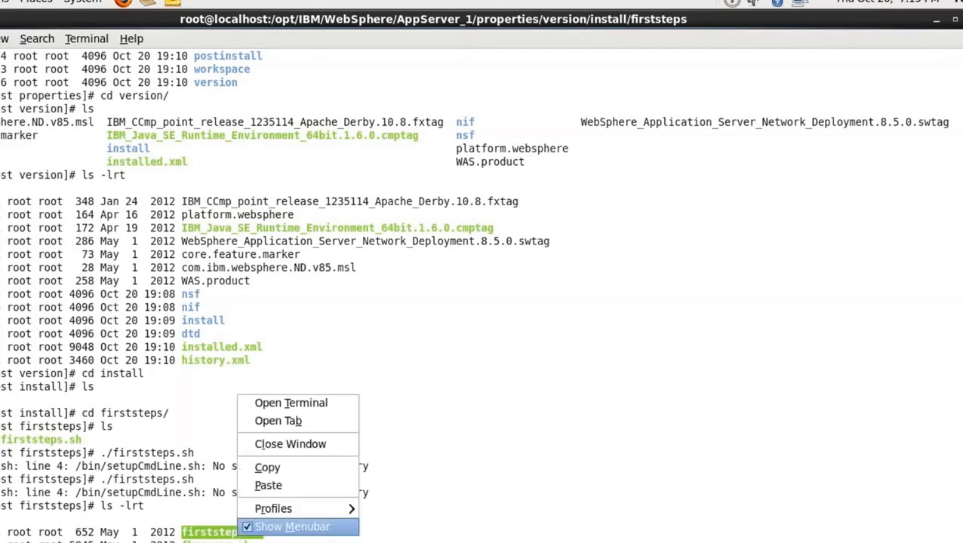
{"action": "left_click", "coordinate": [254, 470]}
{"action": "right_click", "coordinate": [312, 494]}
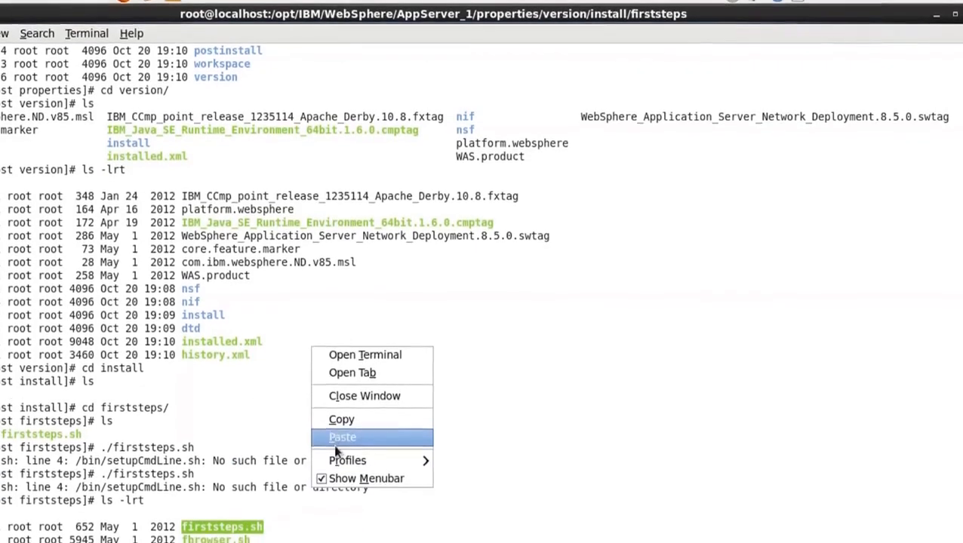
{"action": "left_click", "coordinate": [342, 438]}
{"action": "key", "text": "Return"}
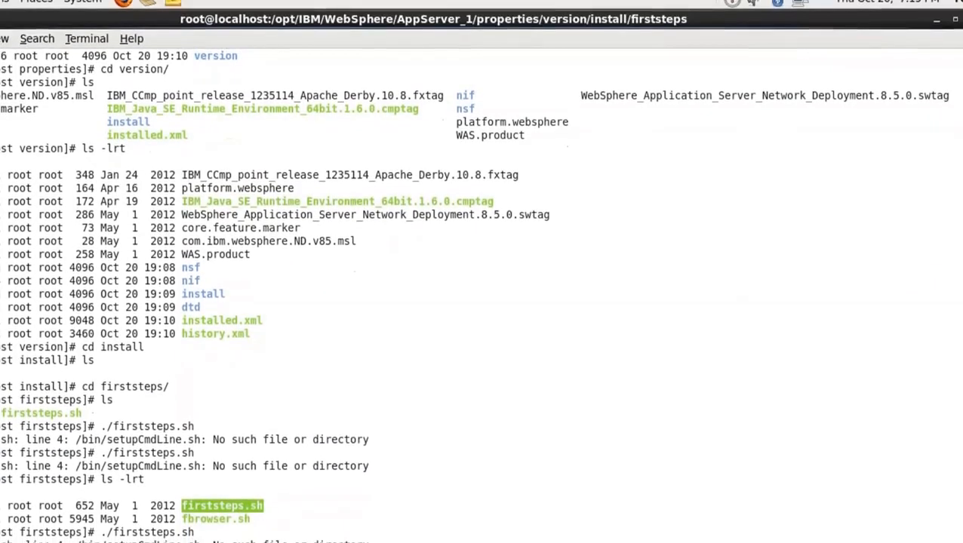
{"action": "left_click", "coordinate": [378, 539]}
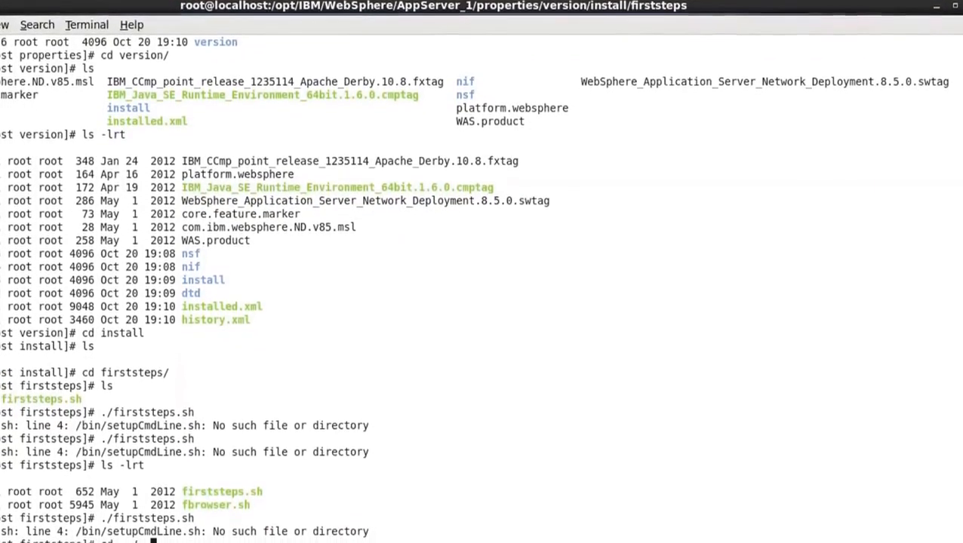
Go back up to AppServer_1 with cd ../.., list it with ls -lrt, and point out the java and uninstall directories
{"action": "key", "text": "Return"}
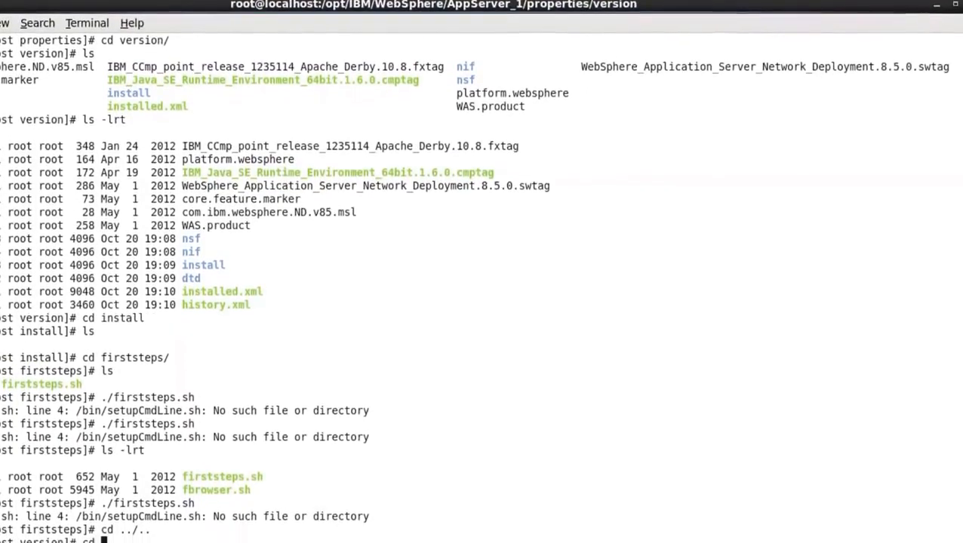
{"action": "type", "text": "cd../../"}
{"action": "key", "text": "Return"}
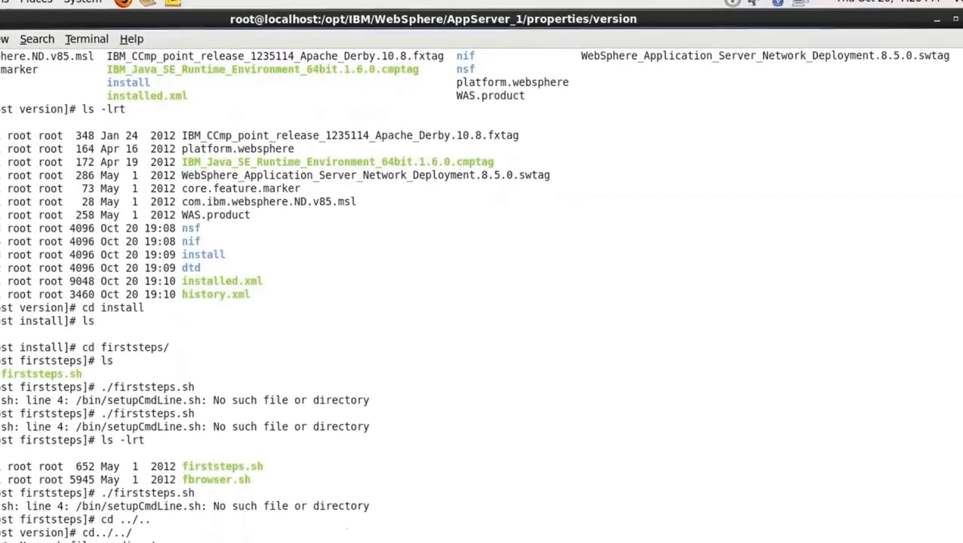
{"action": "type", "text": "cd ../.."}
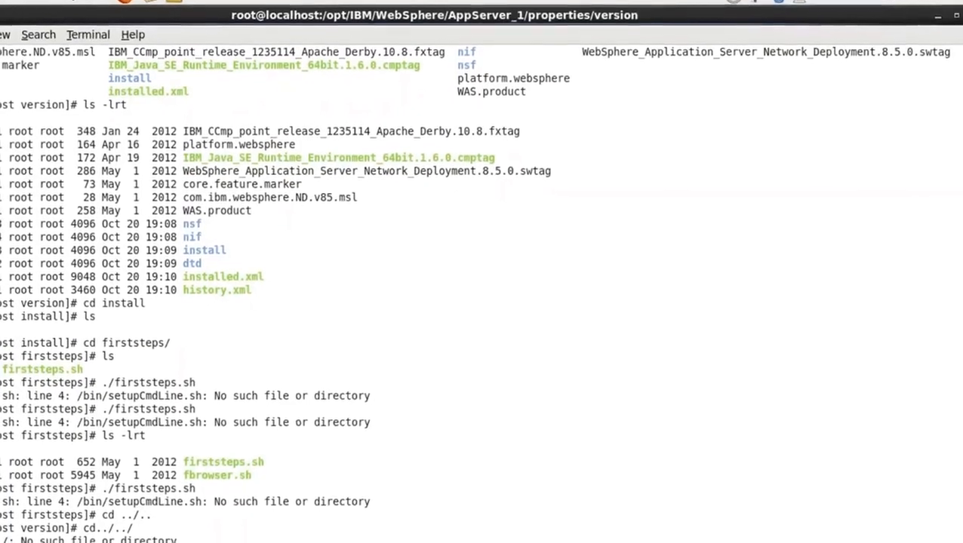
{"action": "key", "text": "Return"}
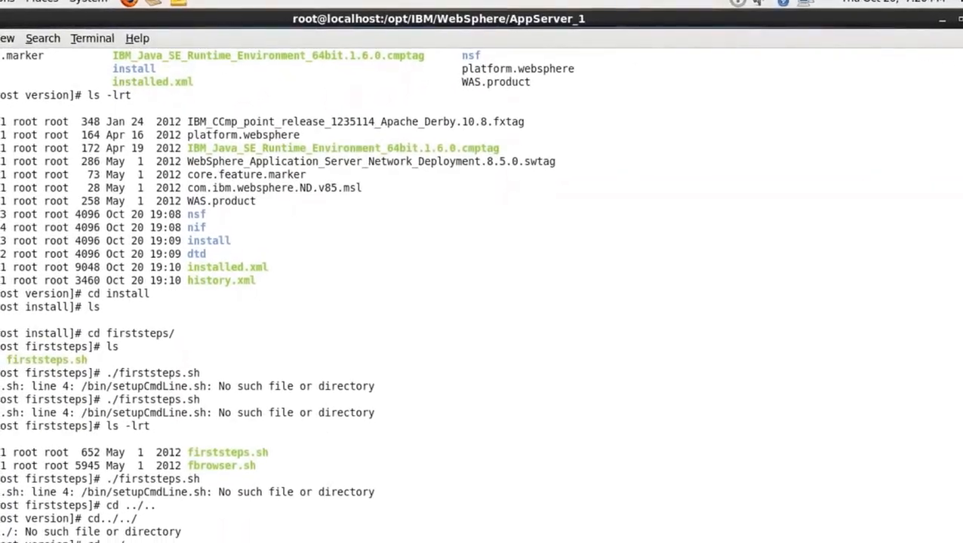
{"action": "type", "text": "ls -lrt"}
{"action": "key", "text": "Return"}
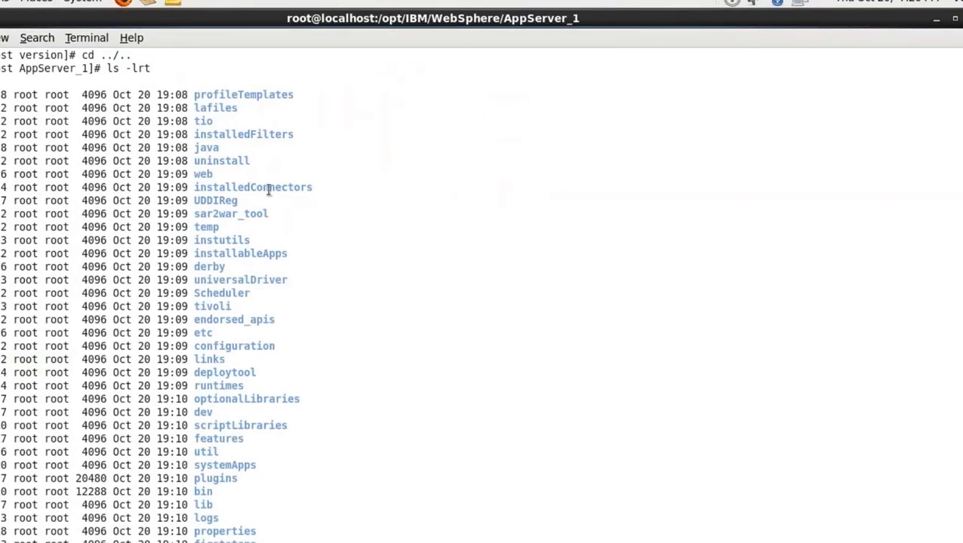
{"action": "double_click", "coordinate": [213, 148]}
{"action": "double_click", "coordinate": [231, 161]}
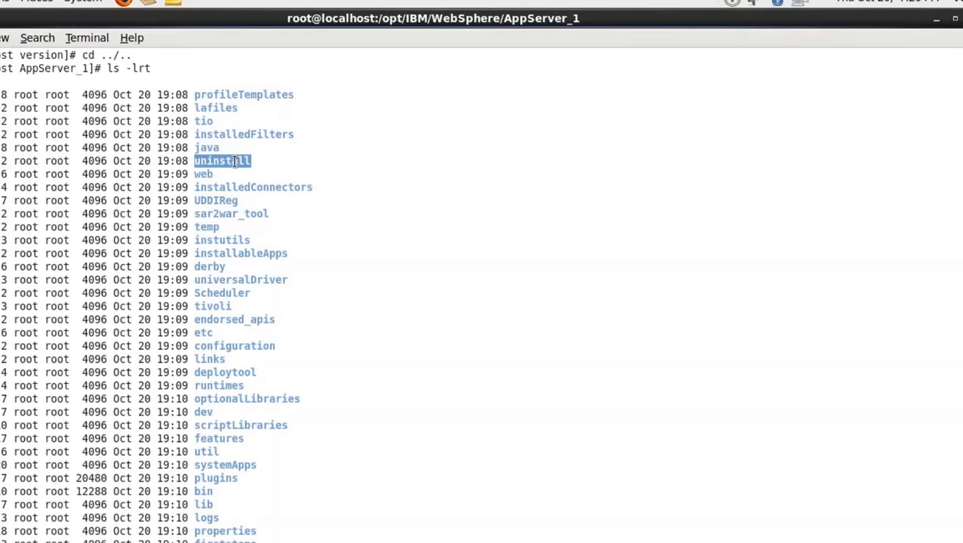
Change into the installableApps directory of AppServer_1 and list its application archives with ls and ls -lrt
{"action": "double_click", "coordinate": [240, 255]}
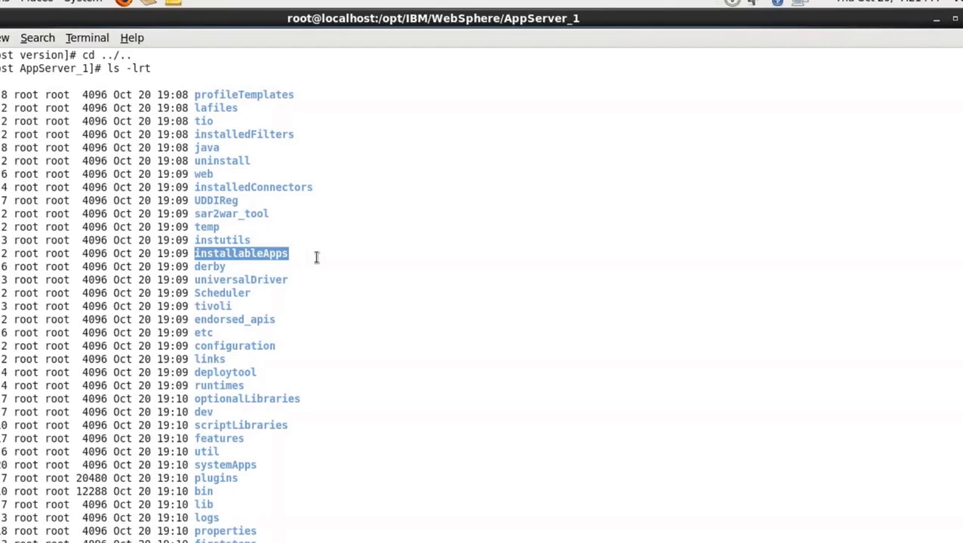
{"action": "right_click", "coordinate": [266, 258]}
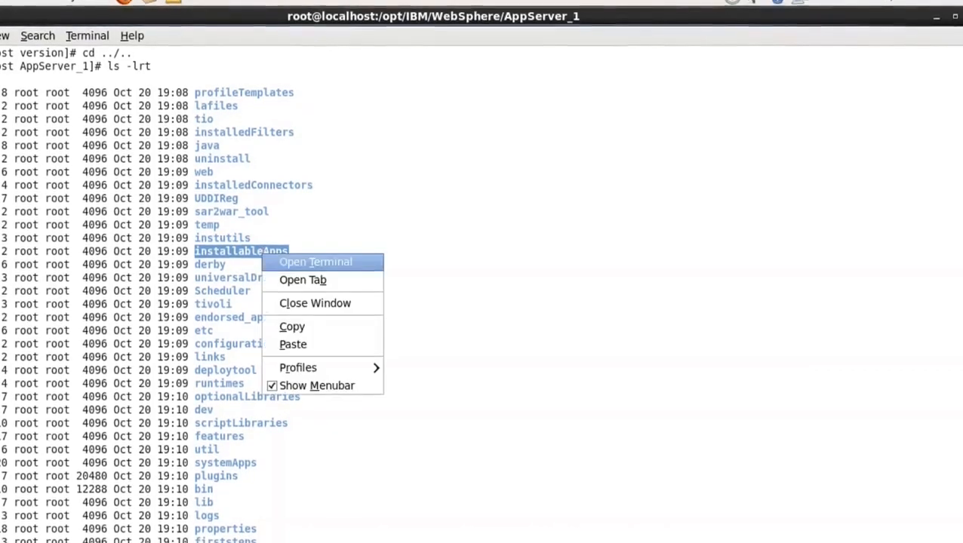
{"action": "left_click", "coordinate": [304, 331]}
{"action": "right_click", "coordinate": [330, 364]}
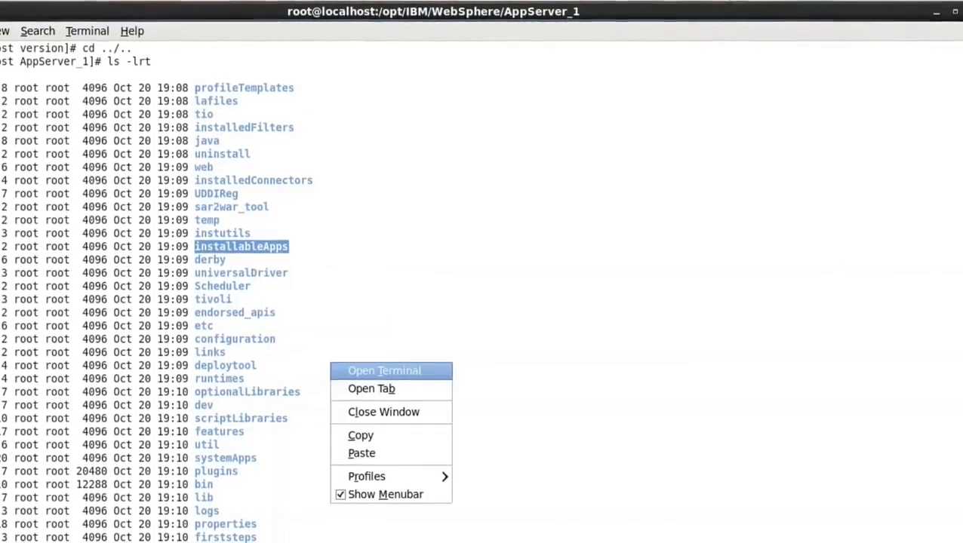
{"action": "left_click", "coordinate": [362, 449]}
{"action": "key", "text": "Return"}
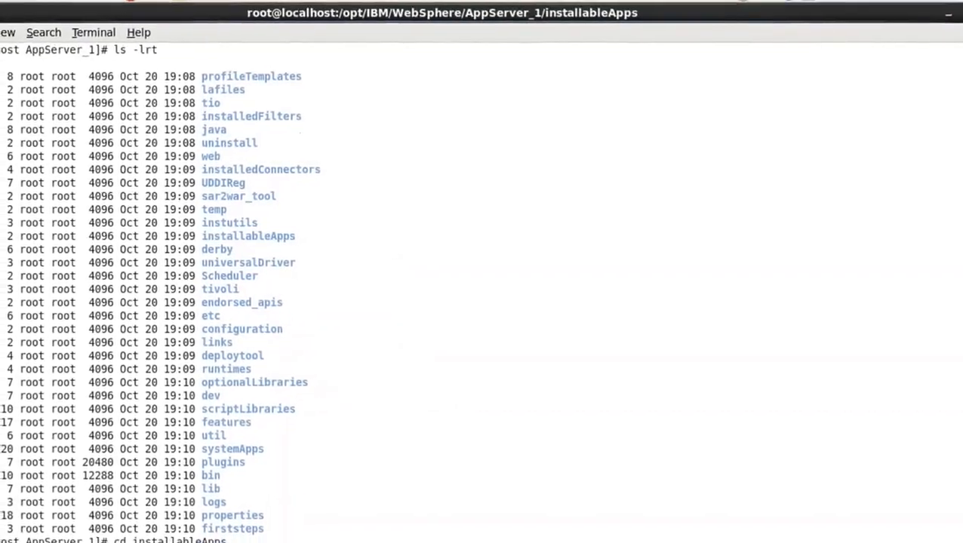
{"action": "type", "text": "ls"}
{"action": "key", "text": "Return"}
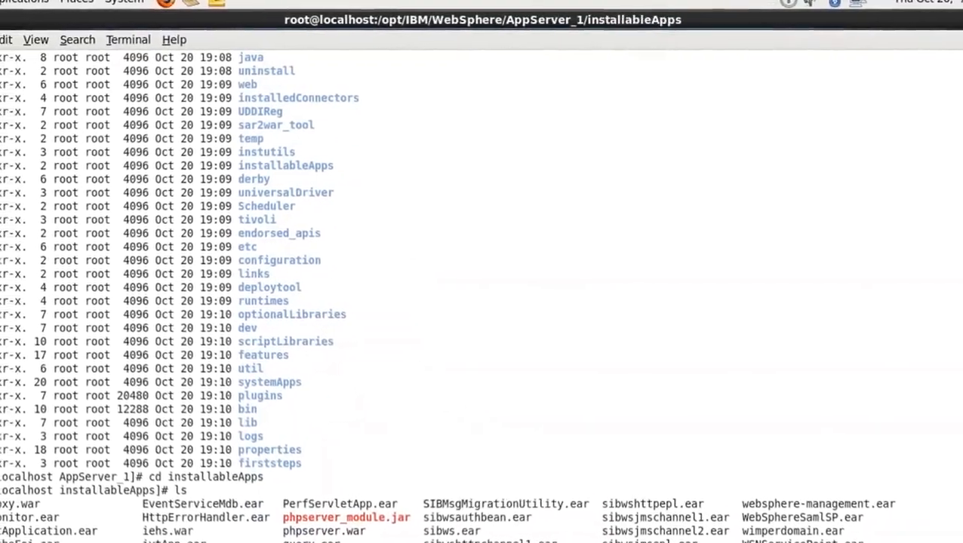
{"action": "type", "text": "ls -lrt"}
{"action": "key", "text": "Return"}
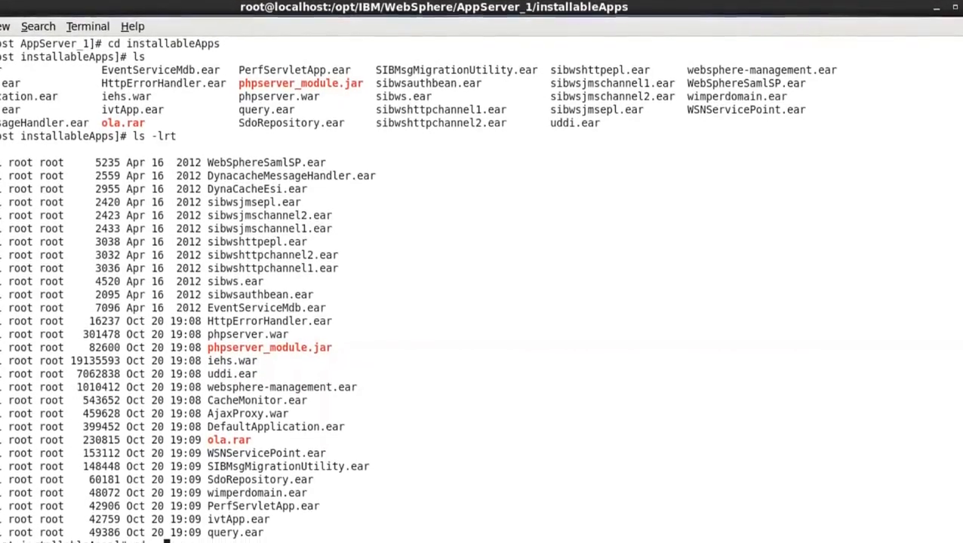
Return to AppServer_1 with cd .. and list its directories again with ls -lrt
{"action": "key", "text": "Return"}
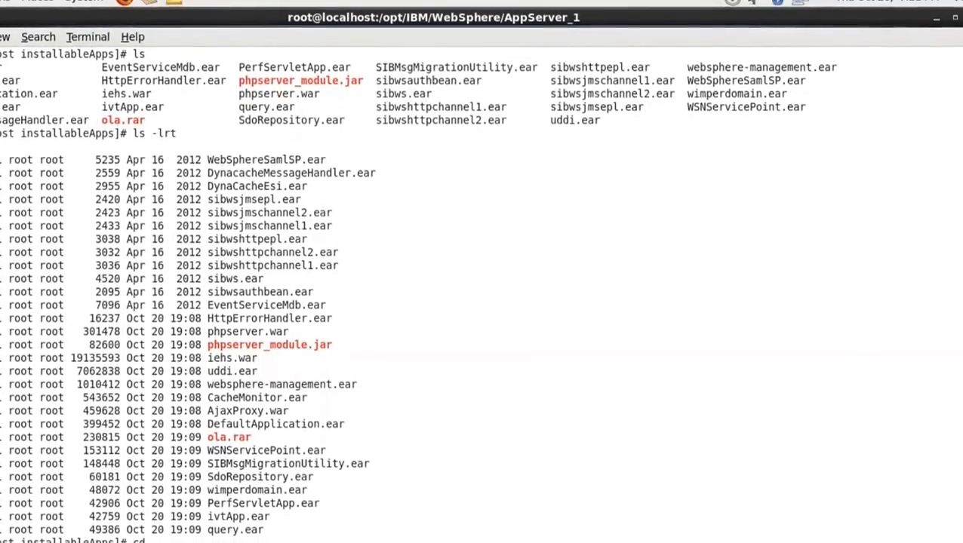
{"action": "type", "text": "ls -lrt"}
{"action": "key", "text": "Return"}
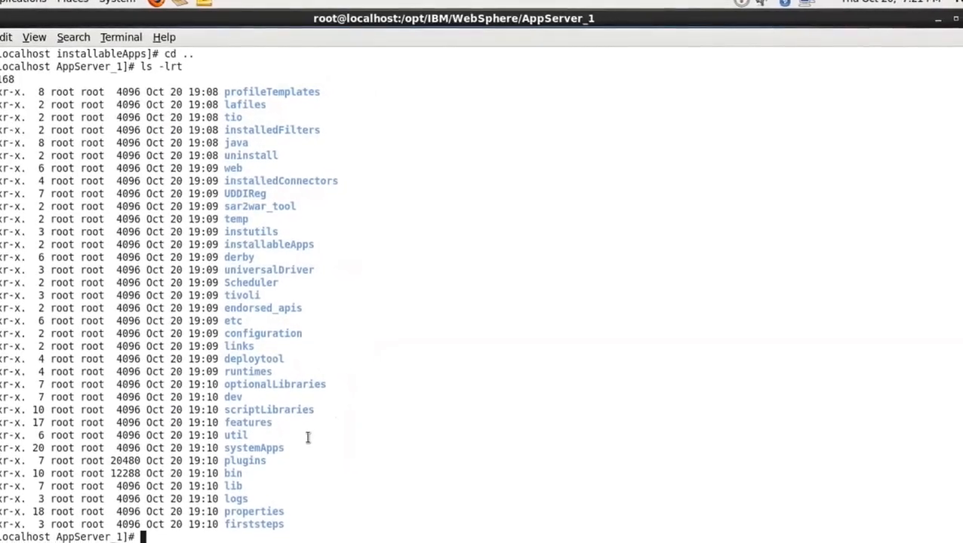
Change into the bin directory of AppServer_1, list it with ls -lrt, and look through its scripts
{"action": "double_click", "coordinate": [238, 473]}
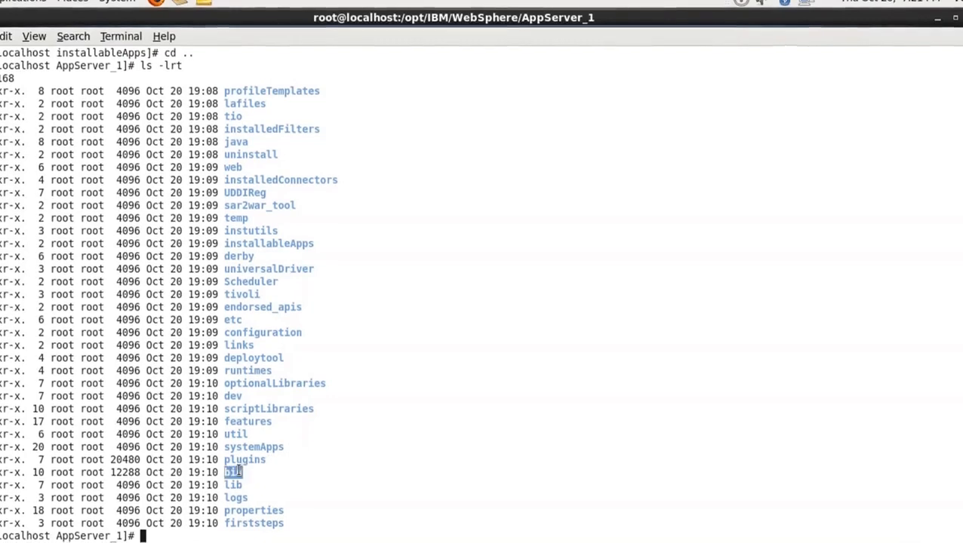
{"action": "type", "text": "cd bin/"}
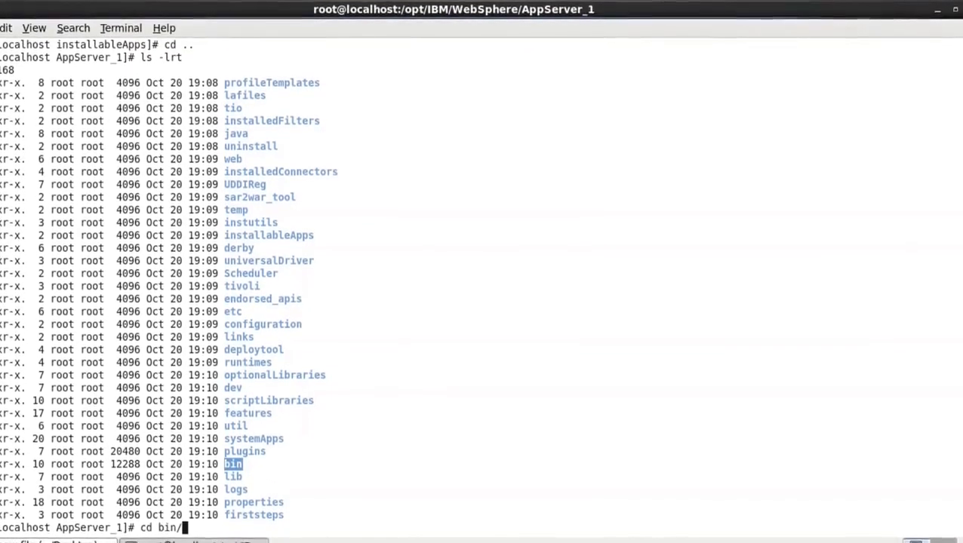
{"action": "key", "text": "Return"}
{"action": "type", "text": "ls -lrt"}
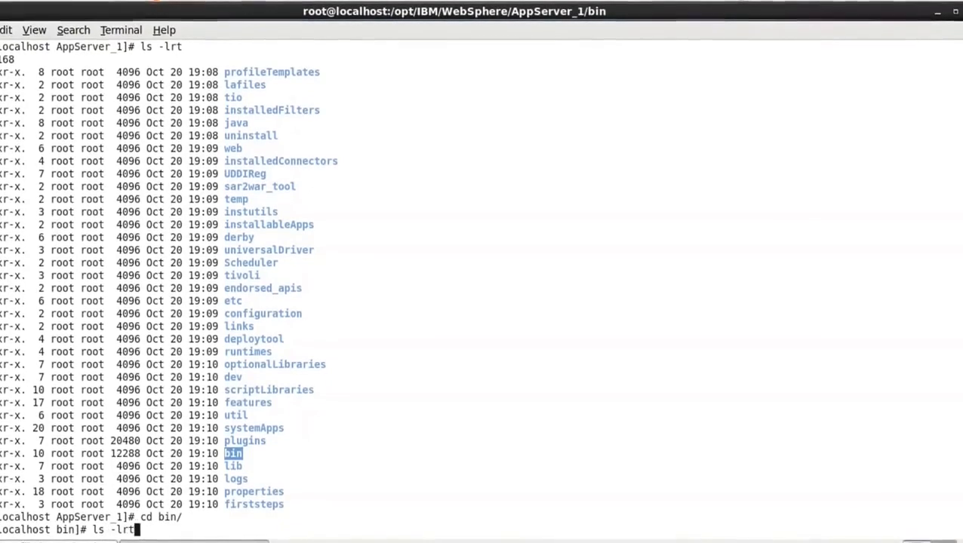
{"action": "key", "text": "Return"}
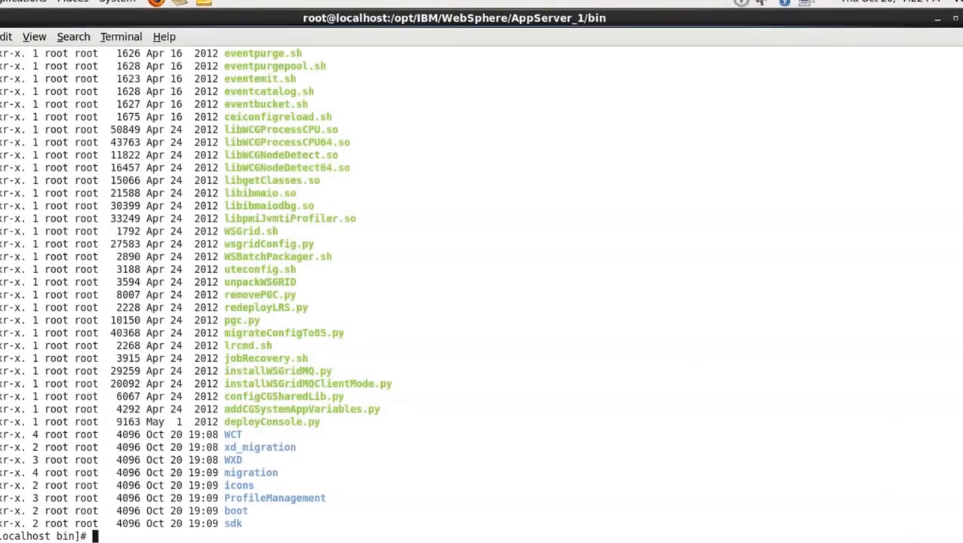
{"action": "scroll", "coordinate": [481, 287], "scroll_direction": "up", "scroll_amount": 20}
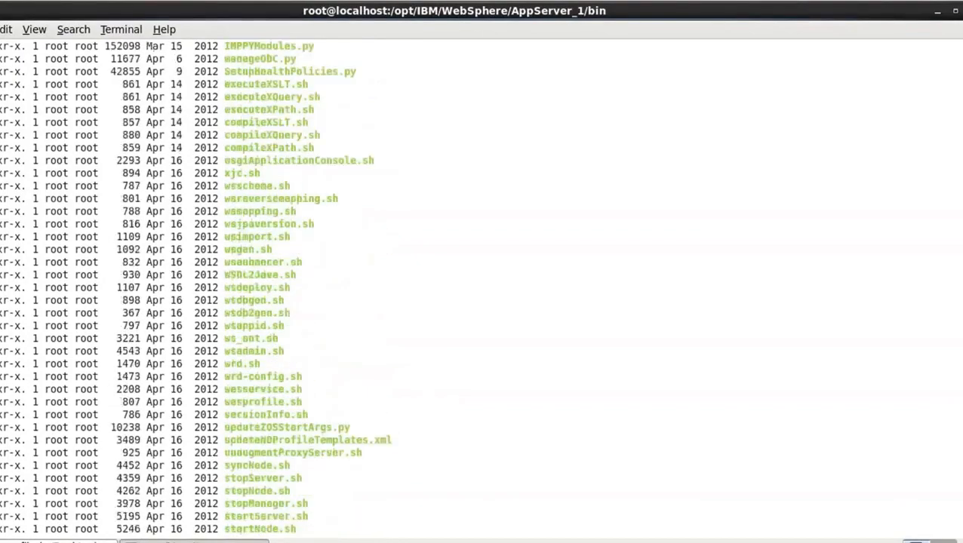
{"action": "scroll", "coordinate": [482, 286], "scroll_direction": "up", "scroll_amount": 18}
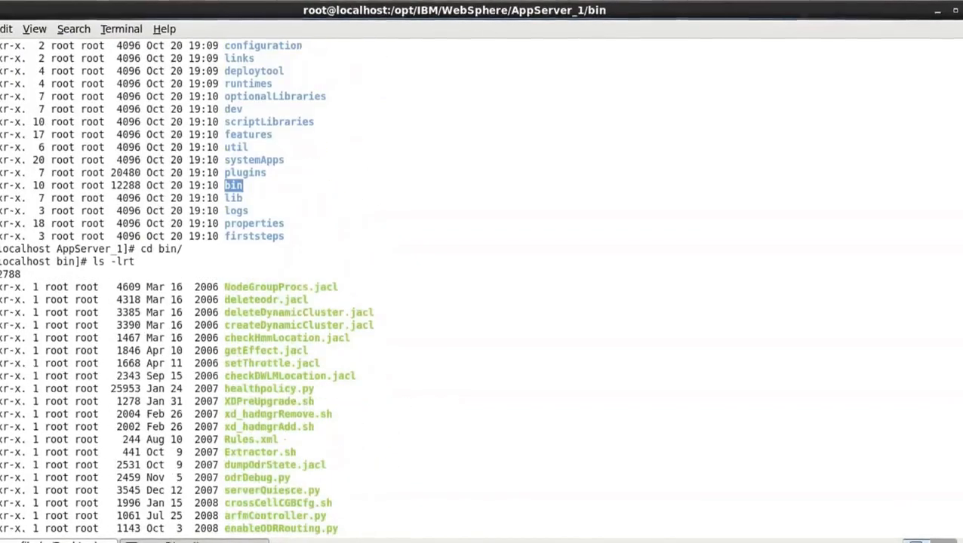
{"action": "scroll", "coordinate": [481, 287], "scroll_direction": "down", "scroll_amount": 8}
{"action": "scroll", "coordinate": [482, 286], "scroll_direction": "down", "scroll_amount": 4}
{"action": "scroll", "coordinate": [481, 287], "scroll_direction": "down", "scroll_amount": 15}
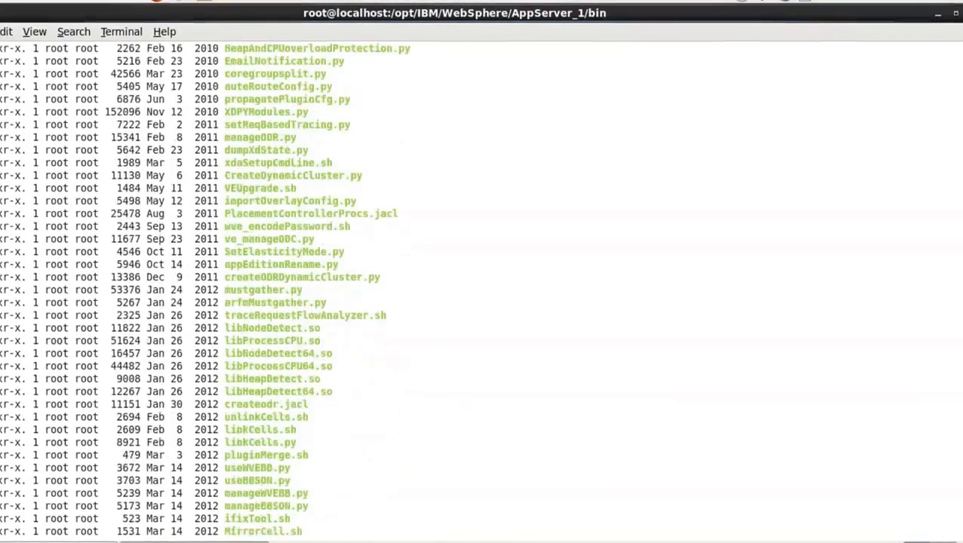
{"action": "scroll", "coordinate": [482, 286], "scroll_direction": "down", "scroll_amount": 20}
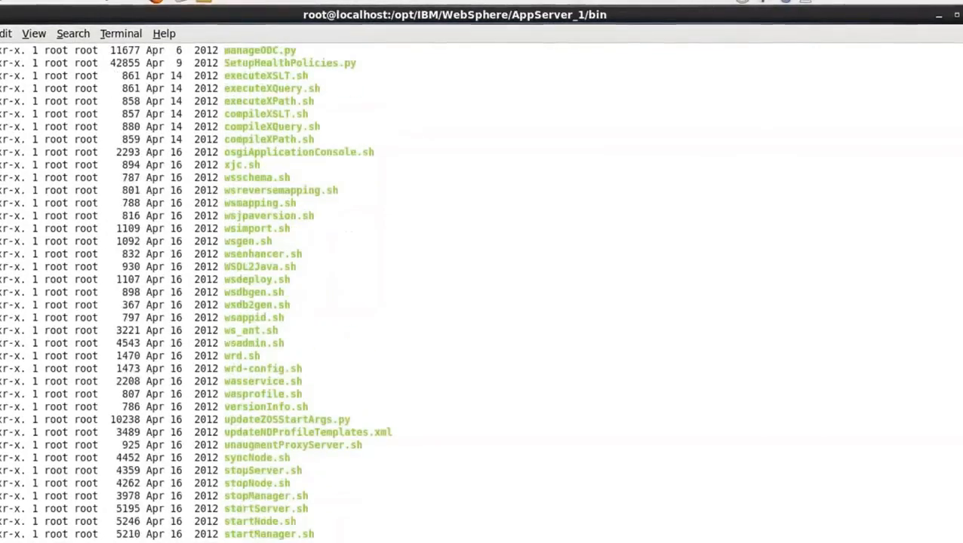
Look through the remaining scripts in the bin listing of AppServer_1 and print the current directory path with pwd
{"action": "scroll", "coordinate": [481, 286], "scroll_direction": "down", "scroll_amount": 20}
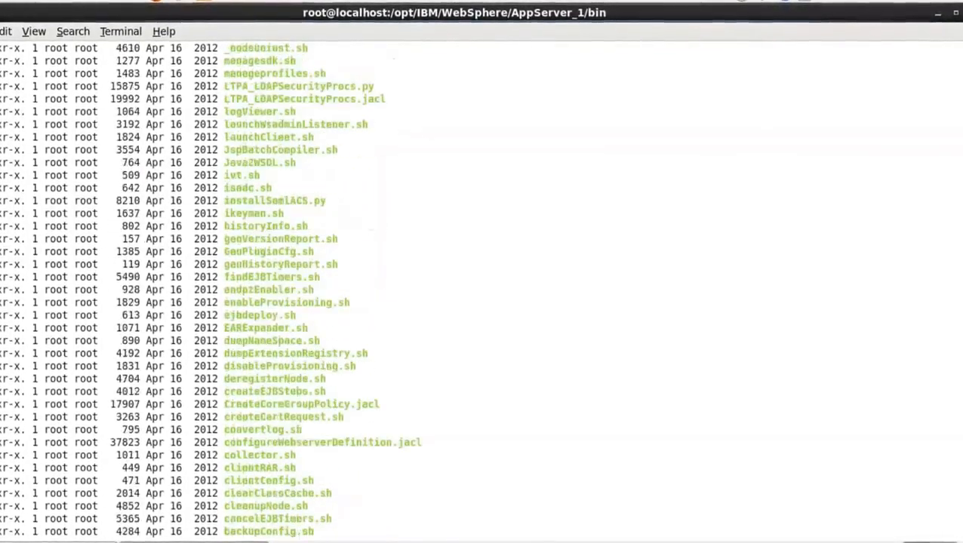
{"action": "scroll", "coordinate": [481, 286], "scroll_direction": "down", "scroll_amount": 4}
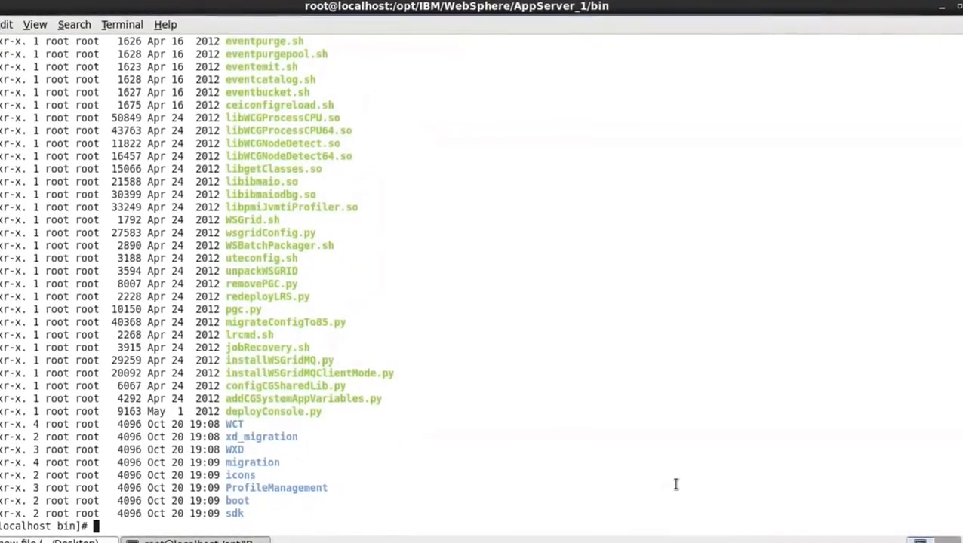
{"action": "type", "text": "pwd"}
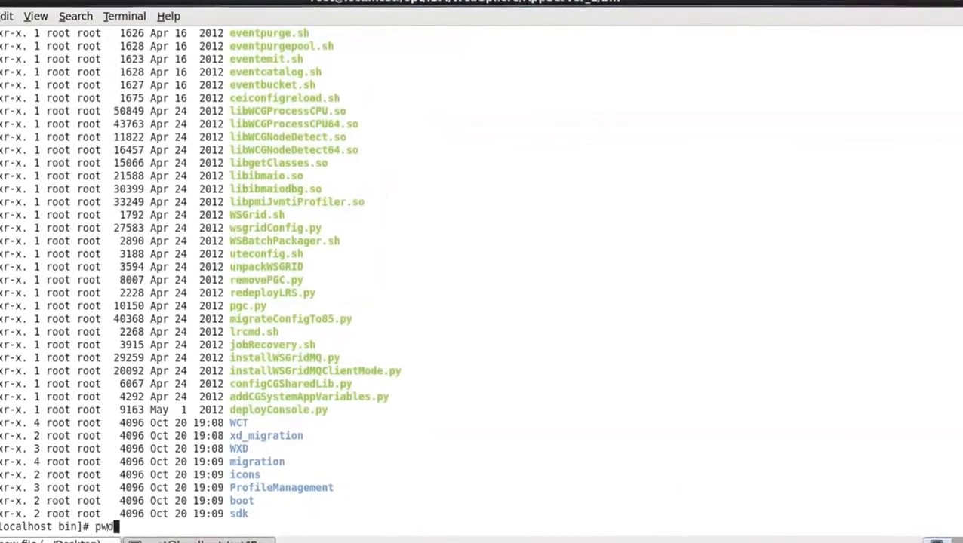
{"action": "key", "text": "Return"}
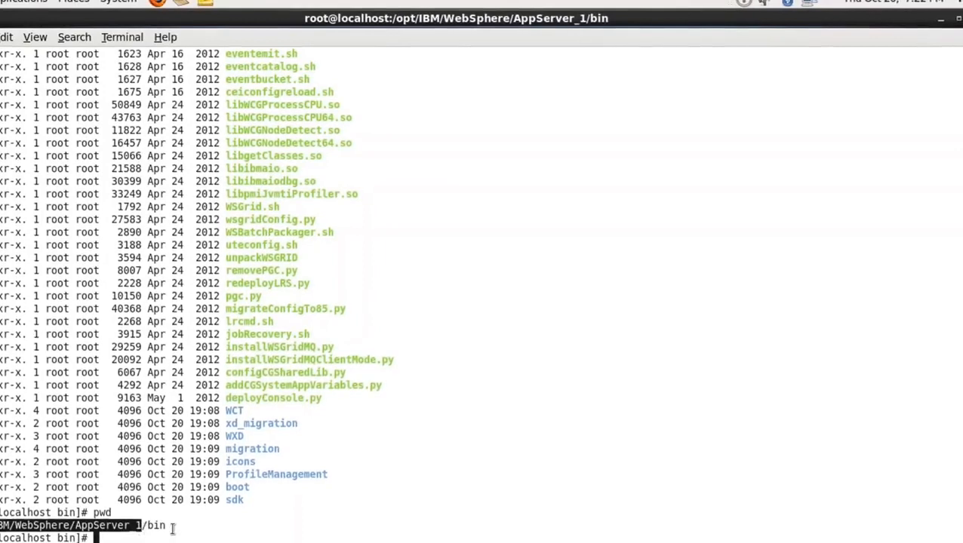
{"action": "left_click", "coordinate": [235, 529]}
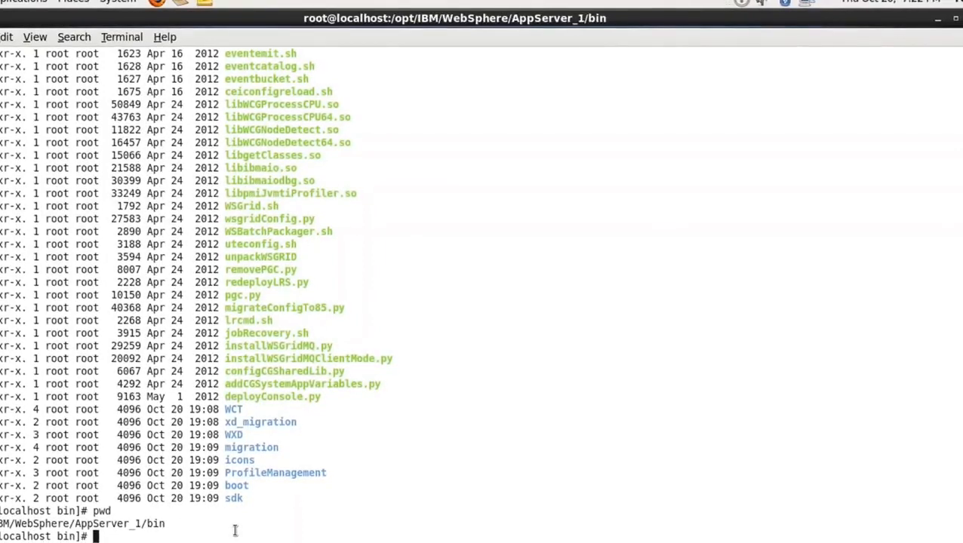
Change into the ProfileManagement directory with cd and list its contents with ls
{"action": "double_click", "coordinate": [283, 473]}
{"action": "key", "text": "ctrl+c"}
{"action": "right_click", "coordinate": [284, 471]}
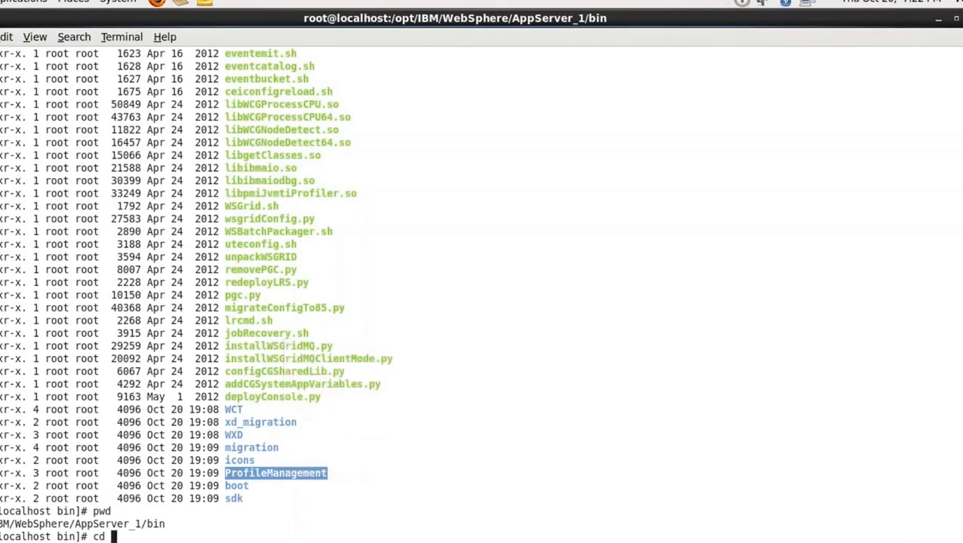
{"action": "right_click", "coordinate": [383, 428]}
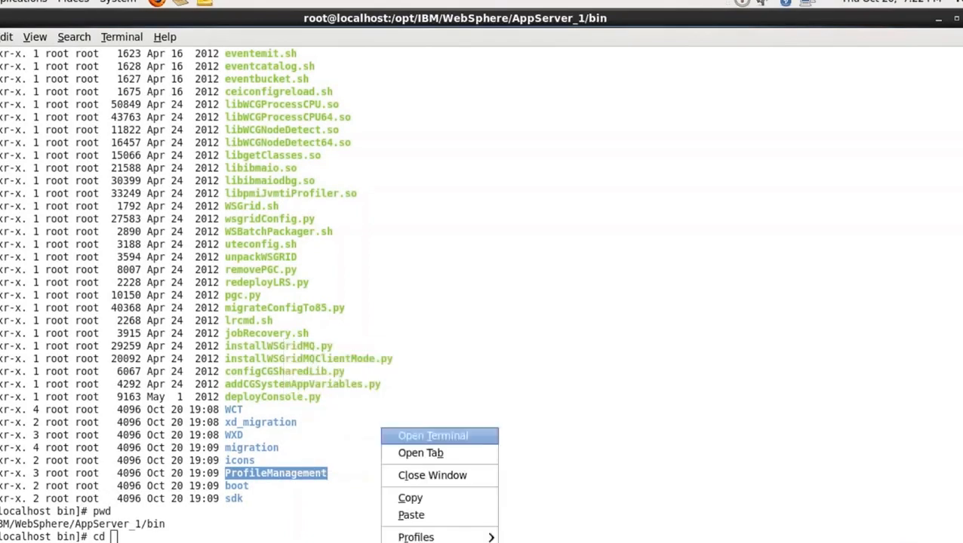
{"action": "left_click", "coordinate": [411, 515]}
{"action": "key", "text": "Return"}
{"action": "type", "text": "ls"}
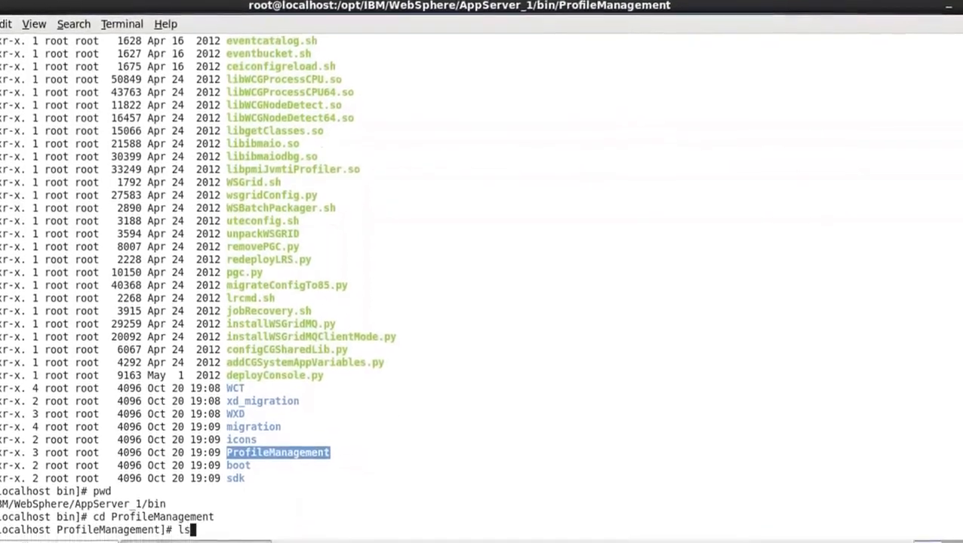
{"action": "key", "text": "Return"}
Print the full path of the ProfileManagement directory with pwd
{"action": "type", "text": "cd"}
{"action": "key", "text": "BackSpace"}
{"action": "key", "text": "BackSpace"}
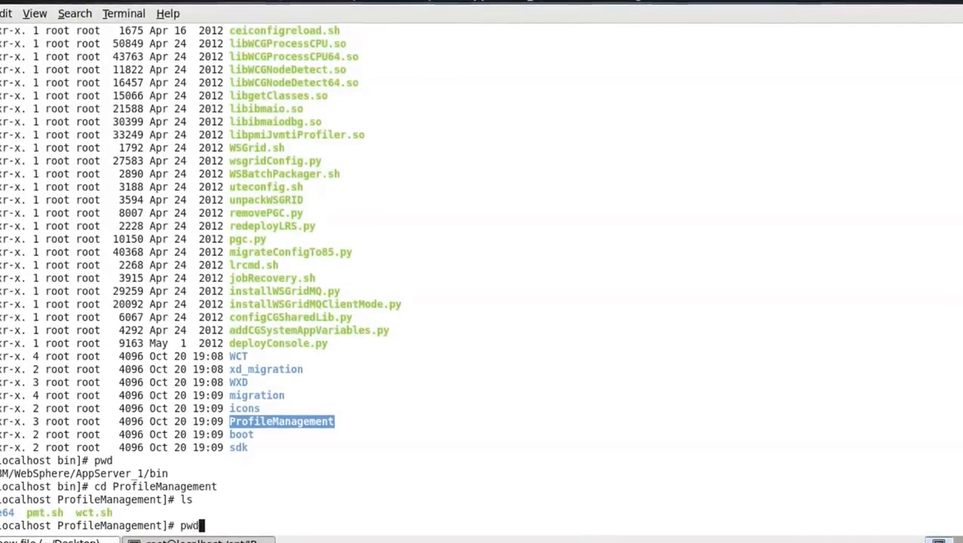
{"action": "type", "text": "pwd"}
{"action": "key", "text": "Return"}
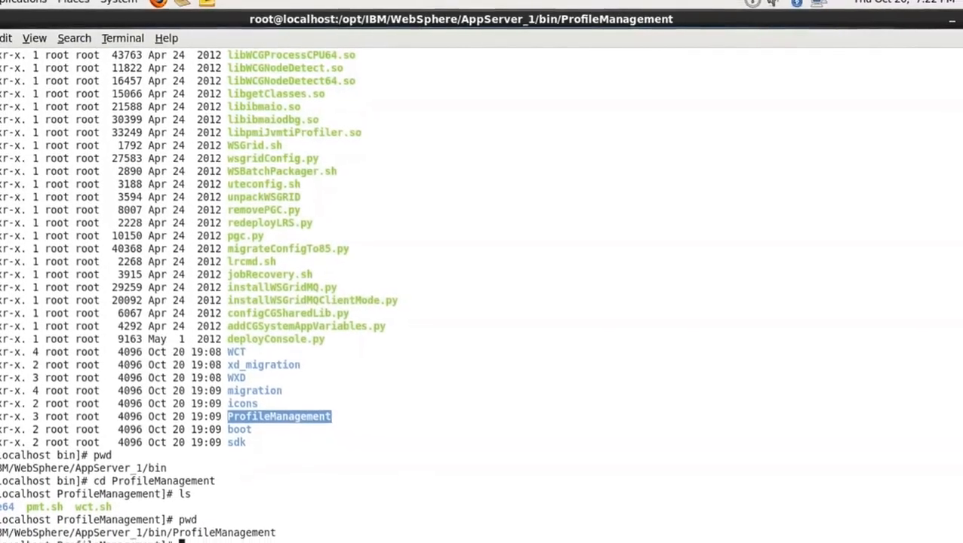
{"action": "type", "text": "./pmt.sh"}
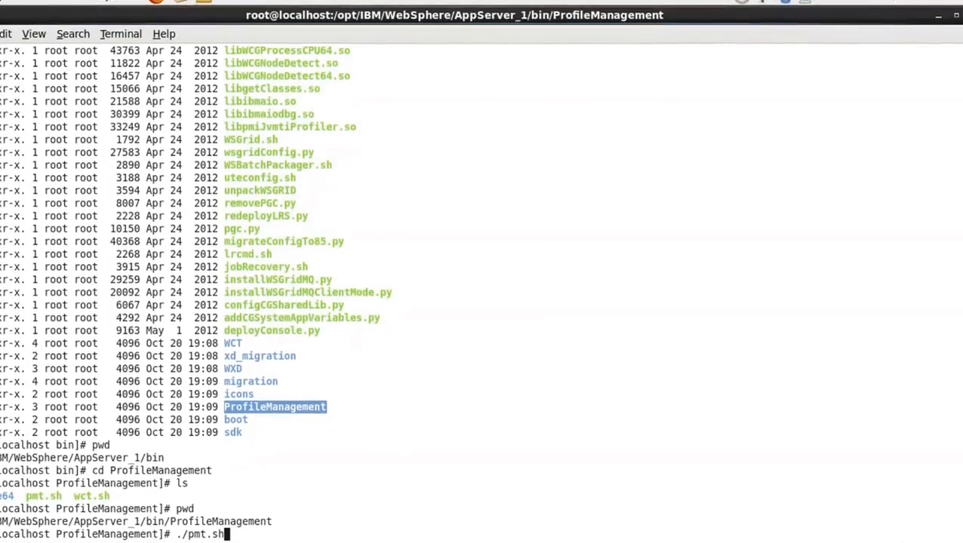
{"action": "key", "text": "ctrl+c"}
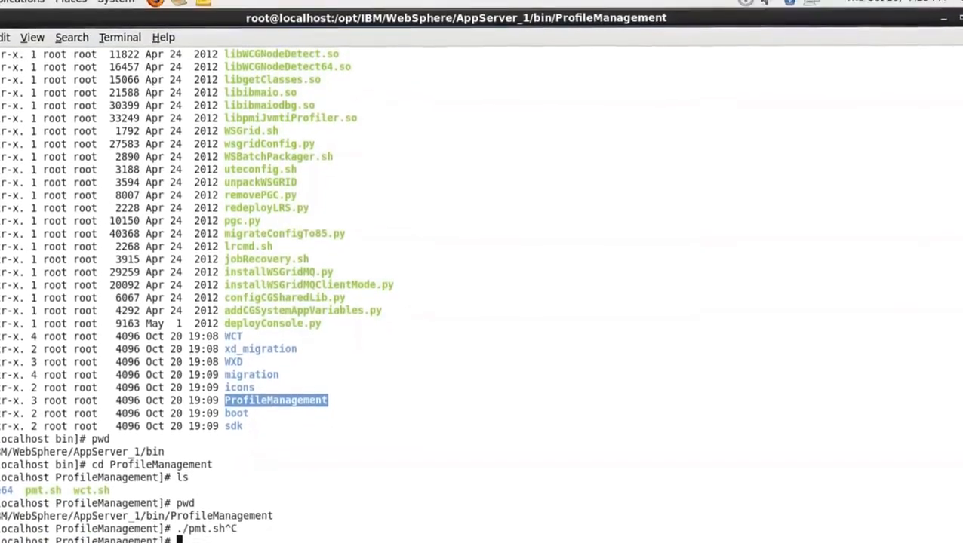
{"action": "key", "text": "Return"}
{"action": "key", "text": "Return"}
{"action": "key", "text": "Return"}
{"action": "key", "text": "Return"}
{"action": "key", "text": "Return"}
{"action": "key", "text": "Return"}
{"action": "key", "text": "Return"}
{"action": "key", "text": "Return"}
{"action": "key", "text": "Return"}
{"action": "key", "text": "Return"}
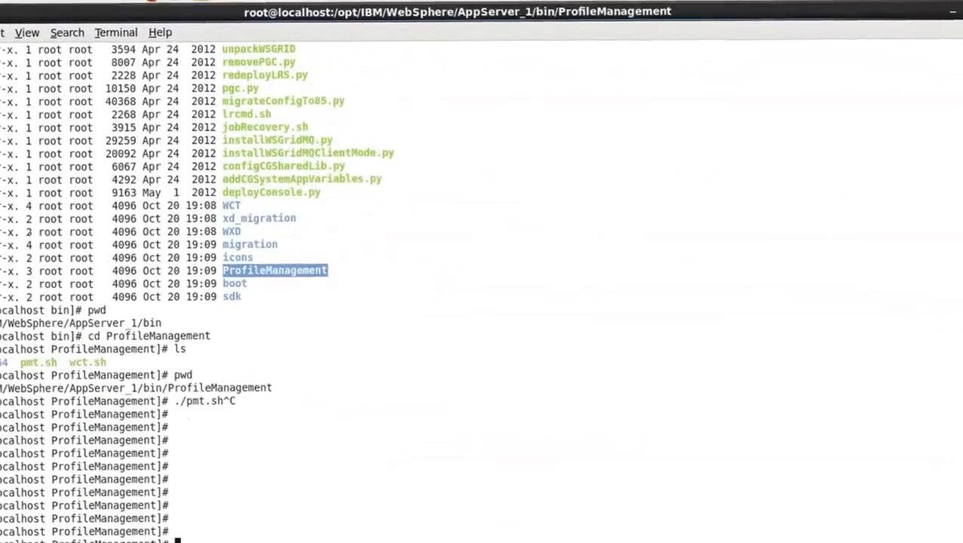
{"action": "key", "text": "Return"}
{"action": "key", "text": "Return"}
{"action": "key", "text": "Return"}
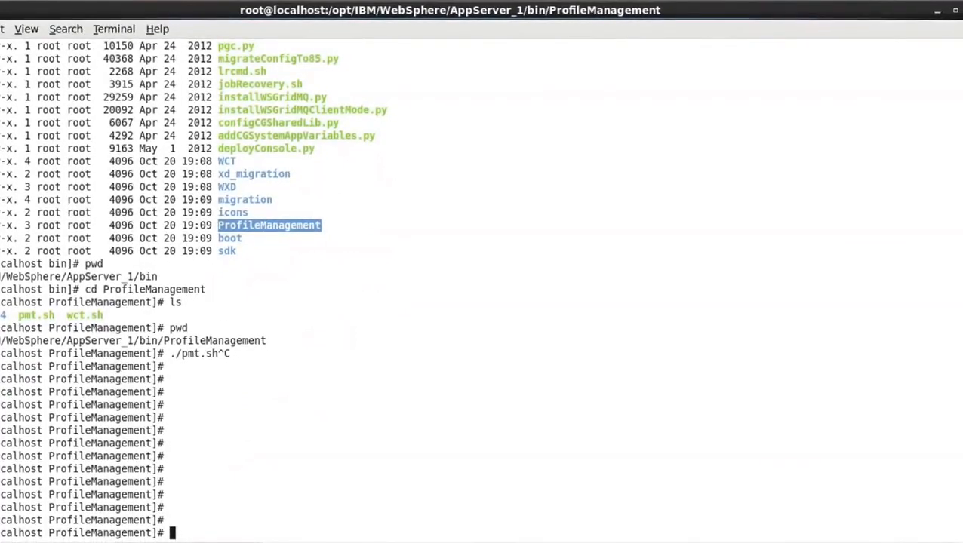
Enter the command ./pmt.sh in the ProfileManagement directory to launch the profile management tool
{"action": "type", "text": "./pm"}
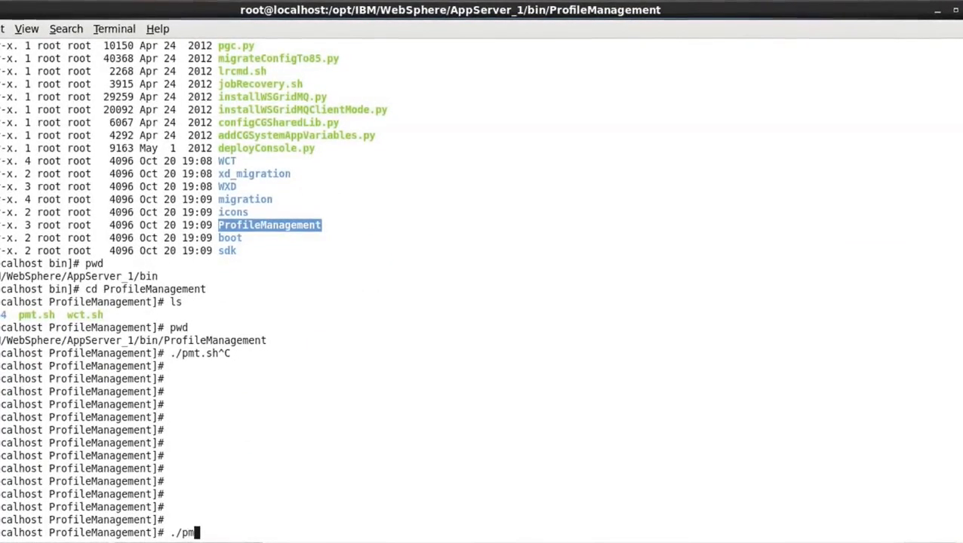
{"action": "type", "text": "t.sh"}
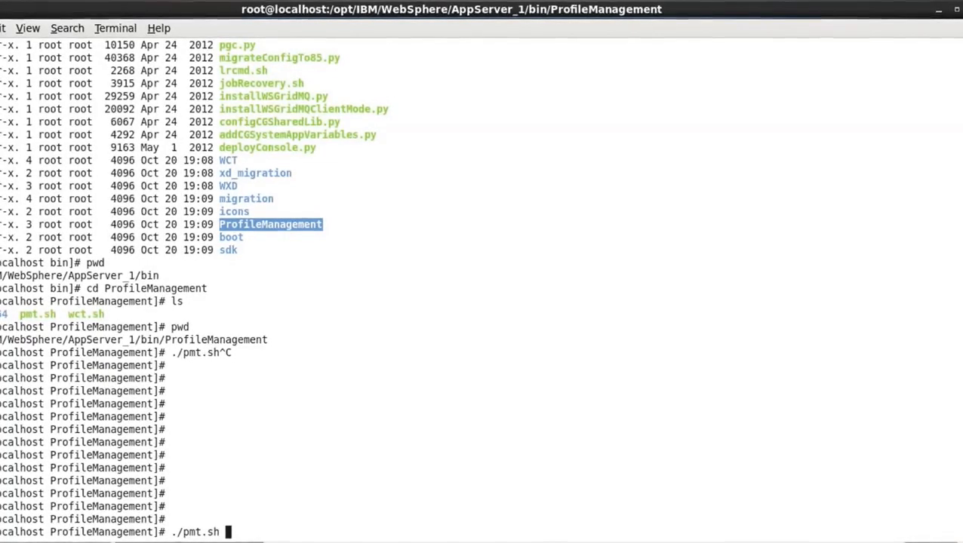
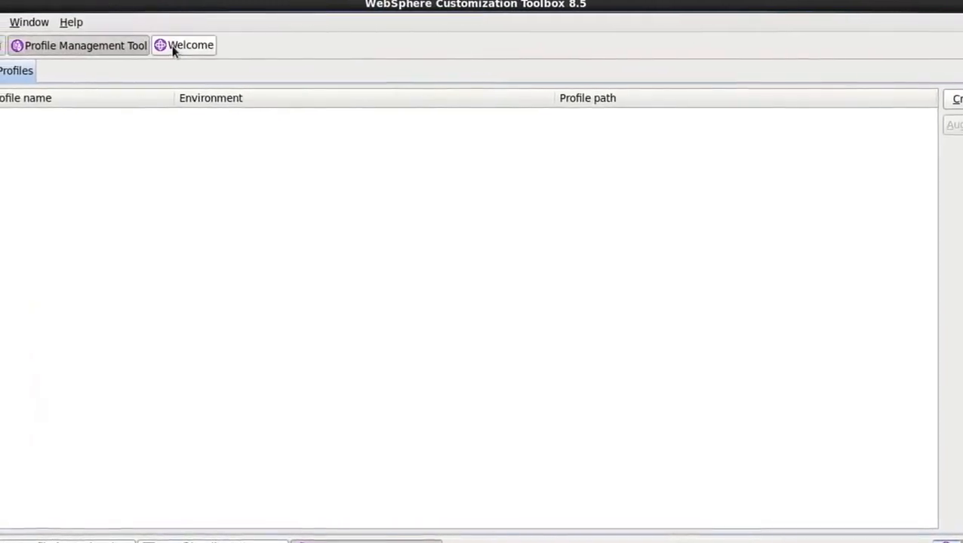
Check the toolbox's Welcome page with its list of installed tools and return to the Profile Management Tool
{"action": "left_click", "coordinate": [178, 46]}
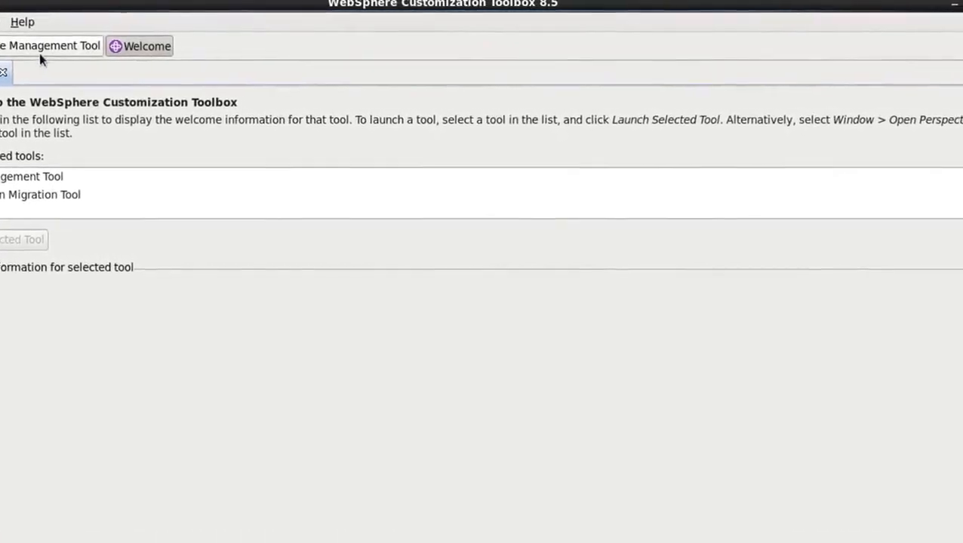
{"action": "left_click", "coordinate": [59, 47]}
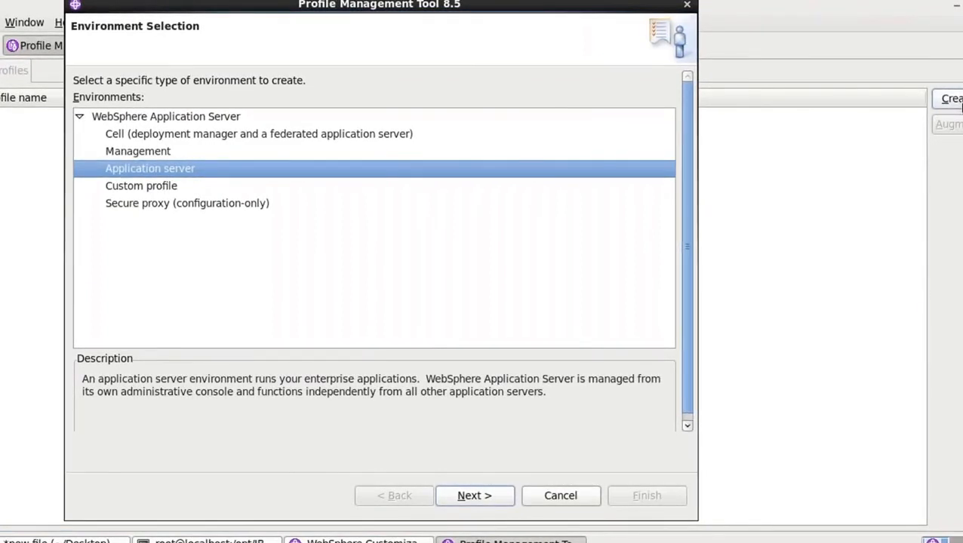
Compare the environment type descriptions for the new profile and continue with the Management environment
{"action": "left_click", "coordinate": [340, 134]}
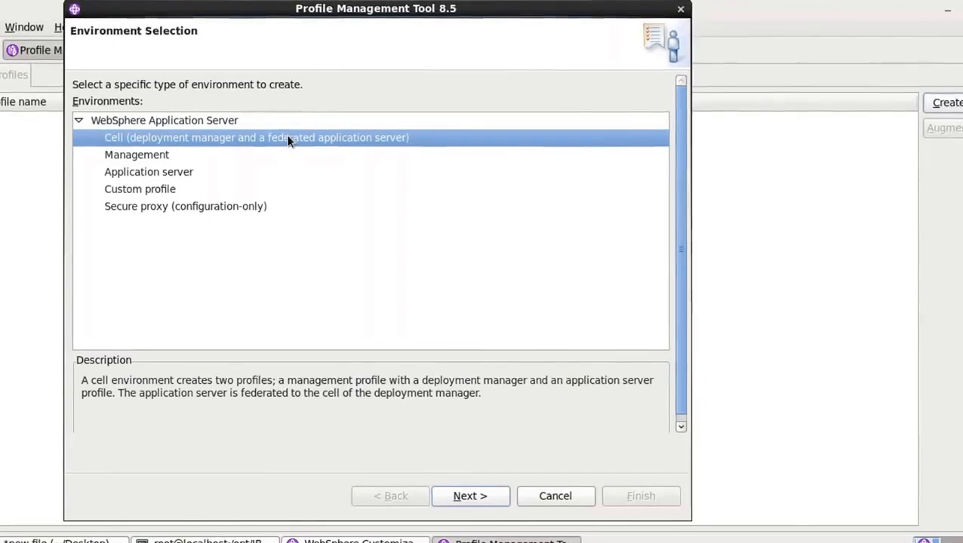
{"action": "left_click", "coordinate": [240, 155]}
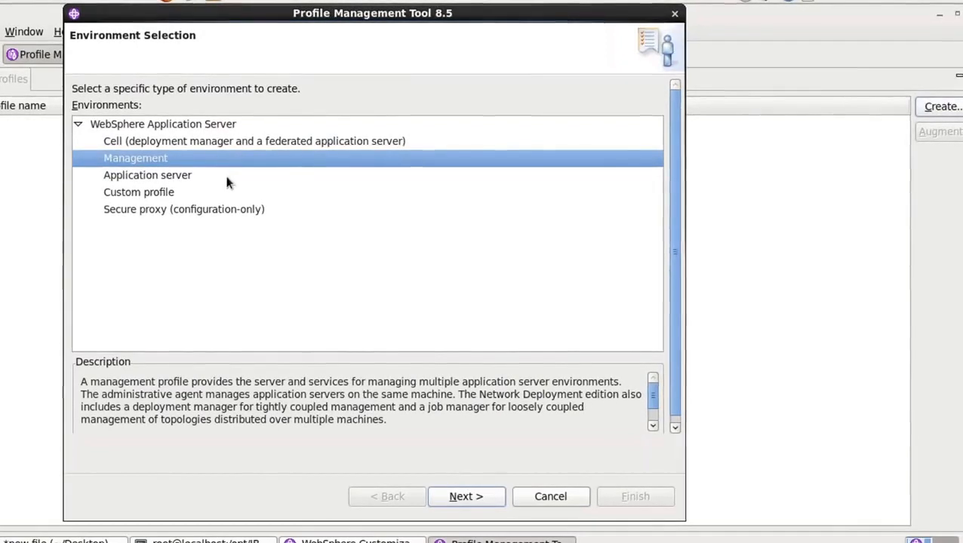
{"action": "left_click", "coordinate": [225, 175]}
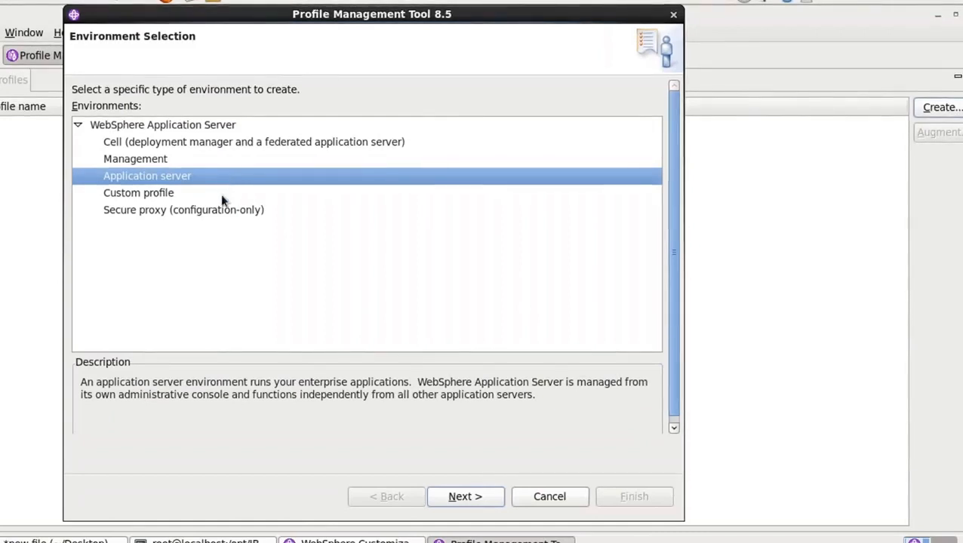
{"action": "left_click", "coordinate": [222, 196]}
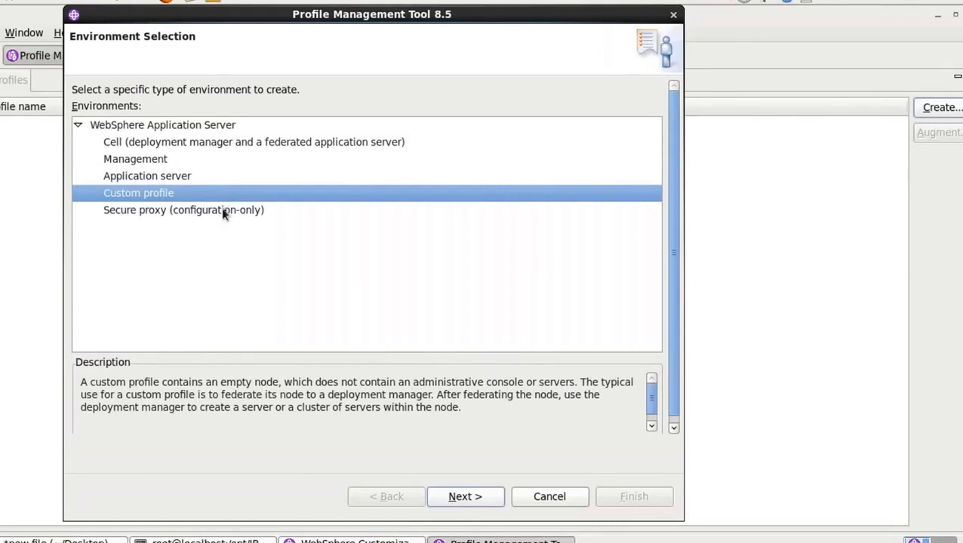
{"action": "left_click", "coordinate": [221, 212]}
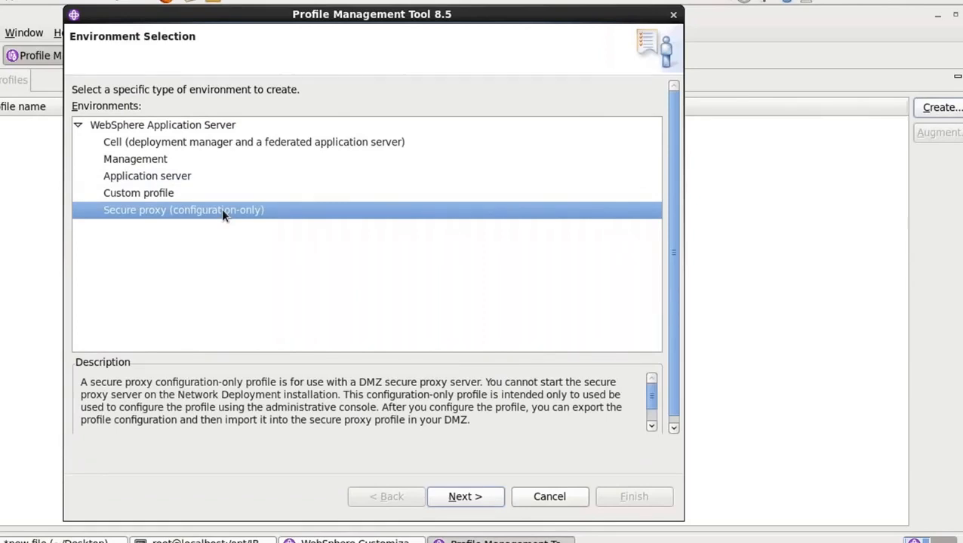
{"action": "left_click", "coordinate": [188, 160]}
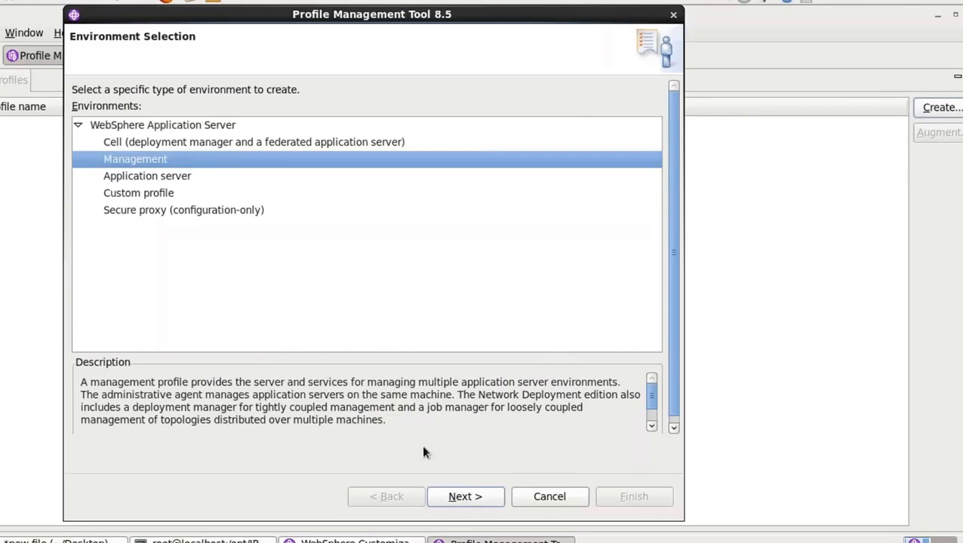
{"action": "left_click", "coordinate": [465, 499]}
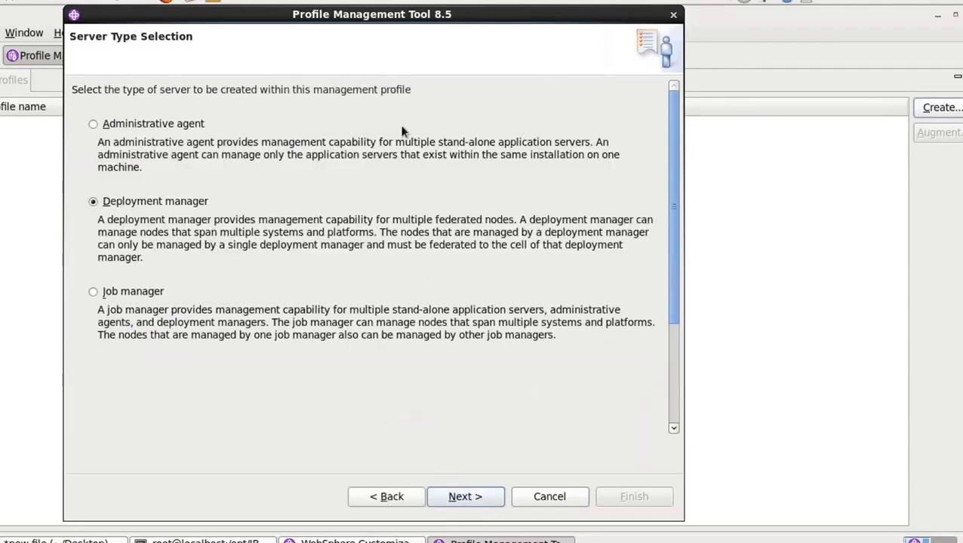
Go through the Administrative agent, Deployment manager and Job manager server types and continue with Deployment manager
{"action": "left_click", "coordinate": [193, 123]}
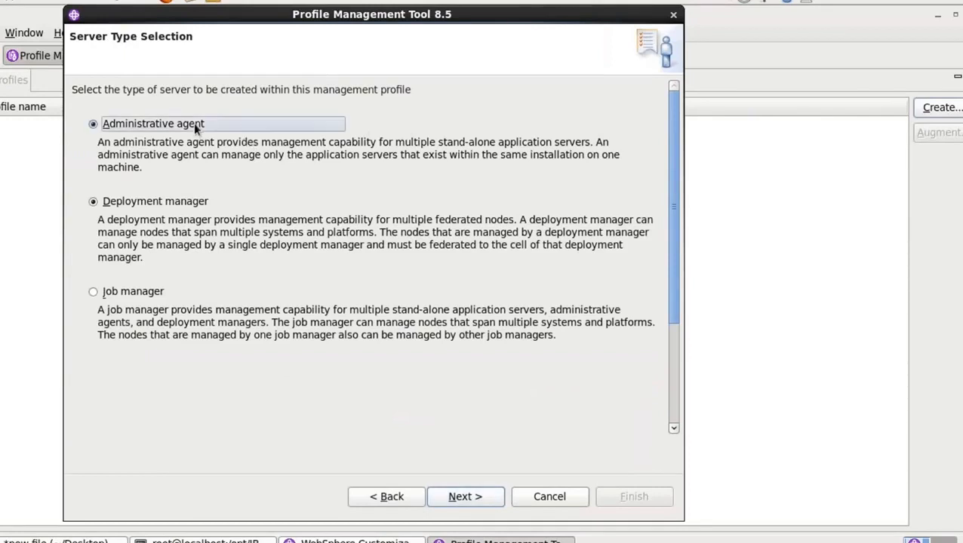
{"action": "left_click", "coordinate": [174, 203]}
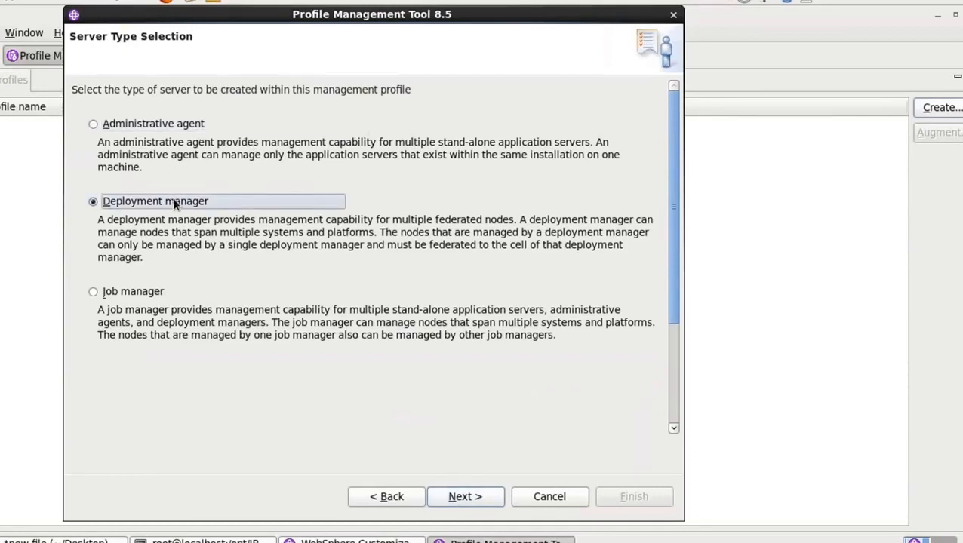
{"action": "left_click", "coordinate": [142, 292]}
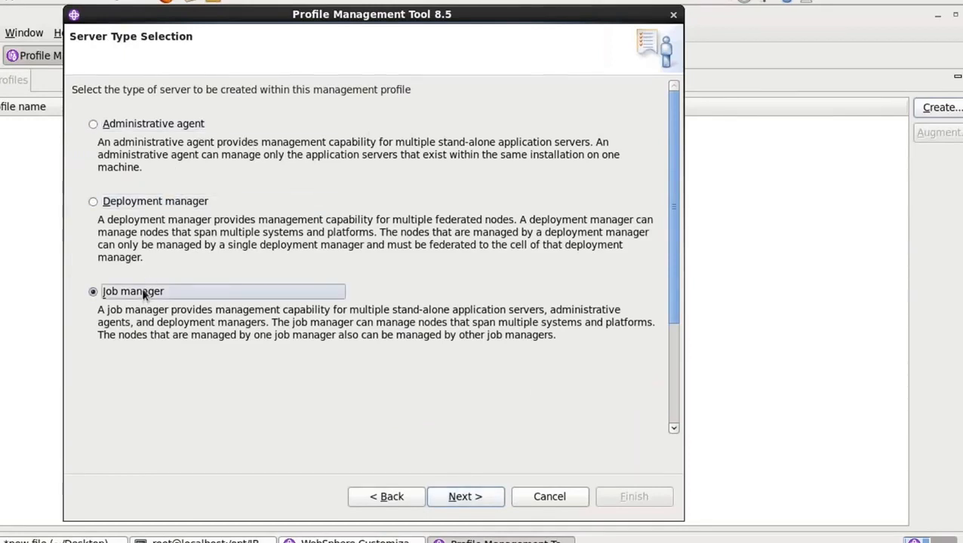
{"action": "left_click", "coordinate": [157, 200]}
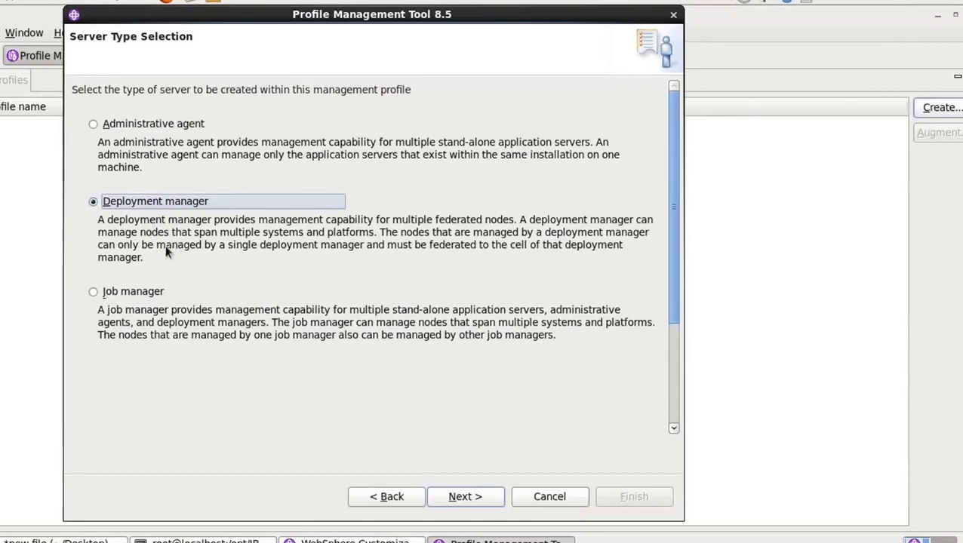
{"action": "left_click", "coordinate": [96, 125]}
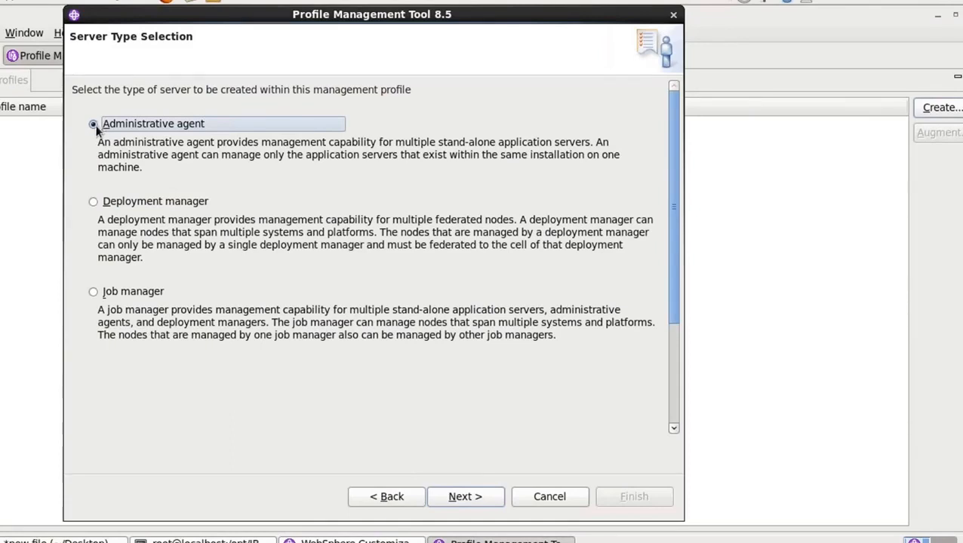
{"action": "left_click", "coordinate": [92, 292]}
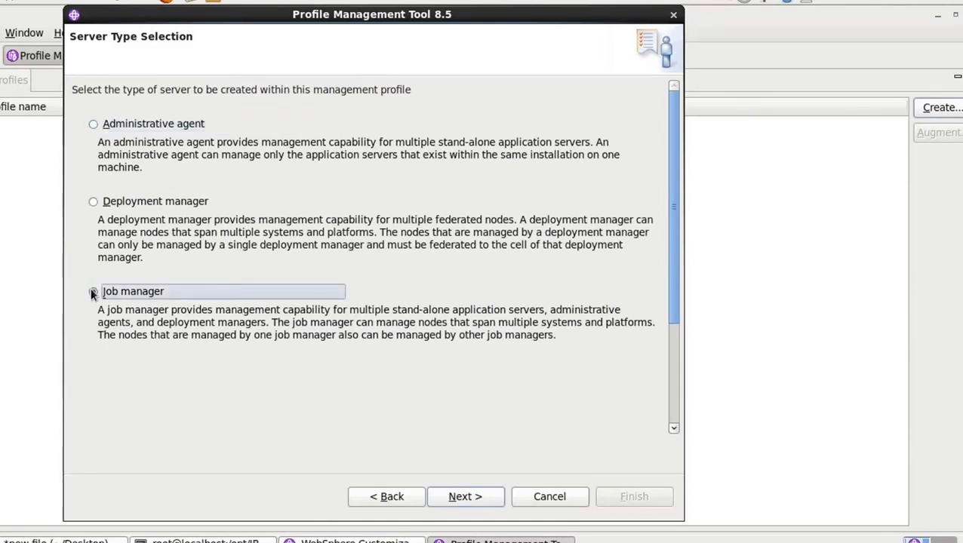
{"action": "left_click", "coordinate": [92, 203]}
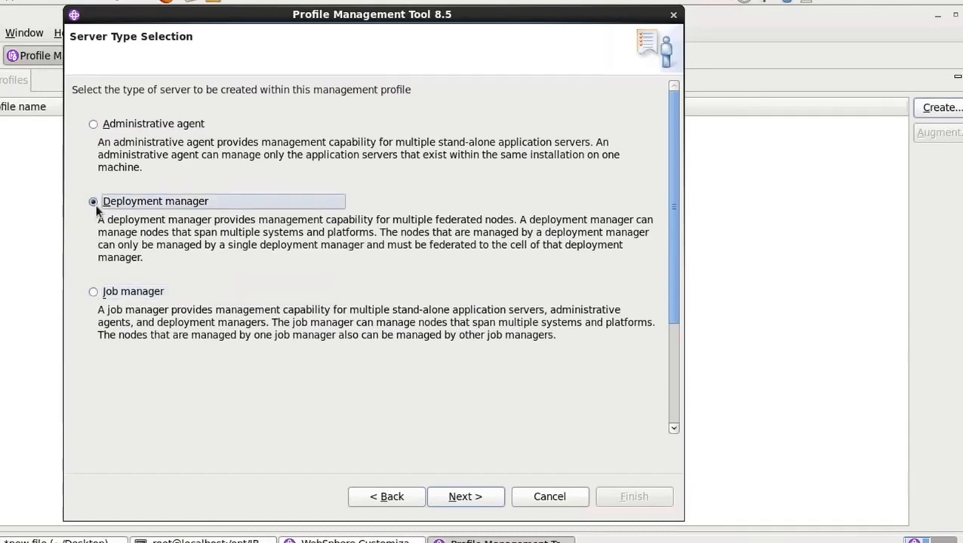
{"action": "left_click", "coordinate": [97, 296]}
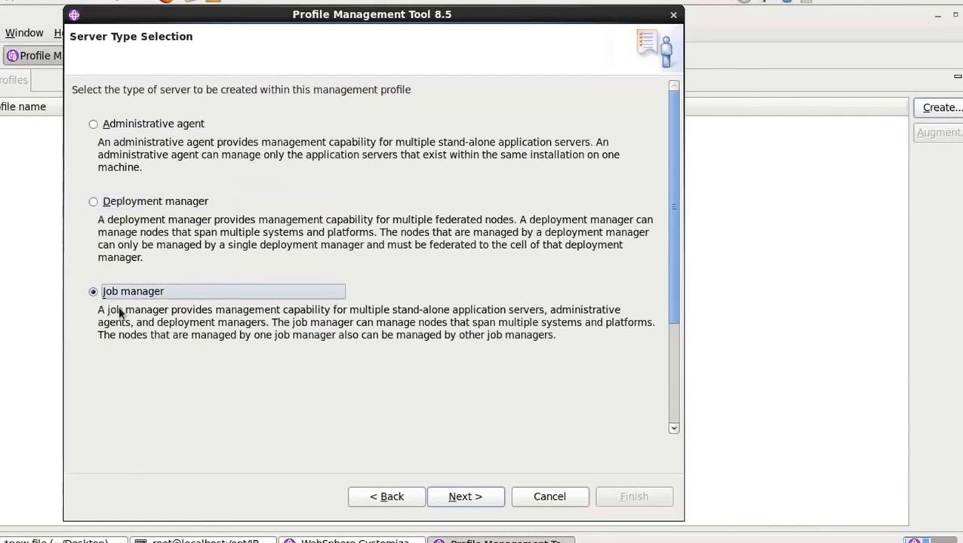
{"action": "left_click", "coordinate": [113, 208]}
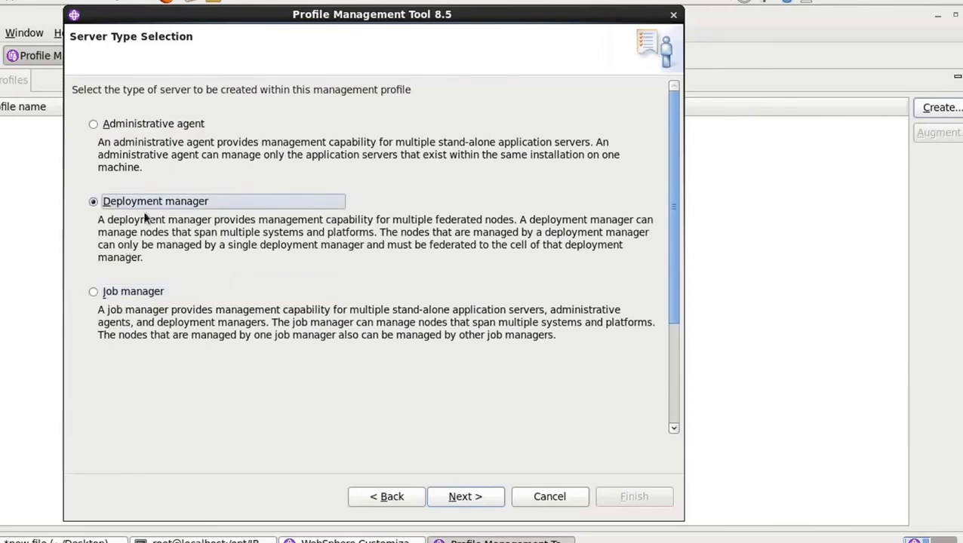
{"action": "left_click", "coordinate": [462, 497]}
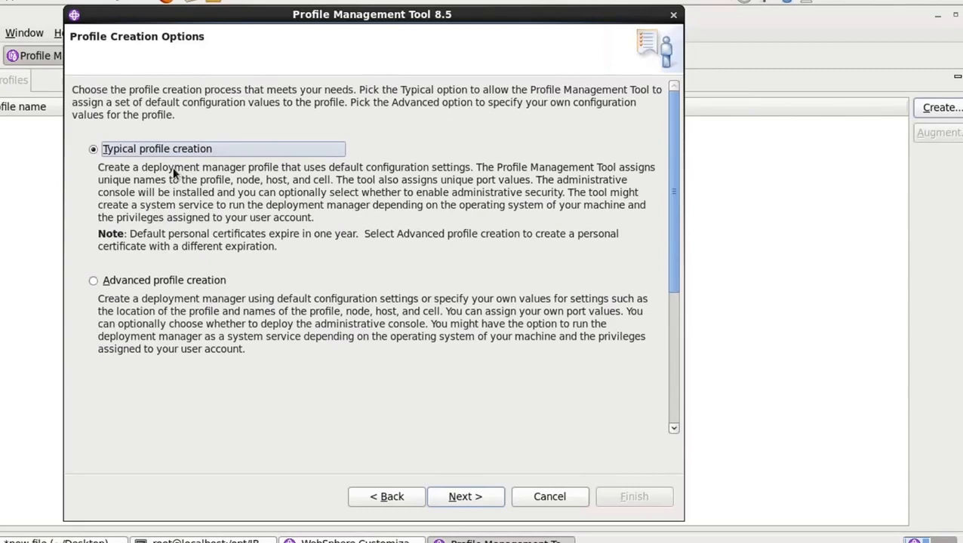
Choose Advanced profile creation and keep deployment of the administrative console enabled, proceeding to the profile name and location
{"action": "left_click", "coordinate": [131, 280]}
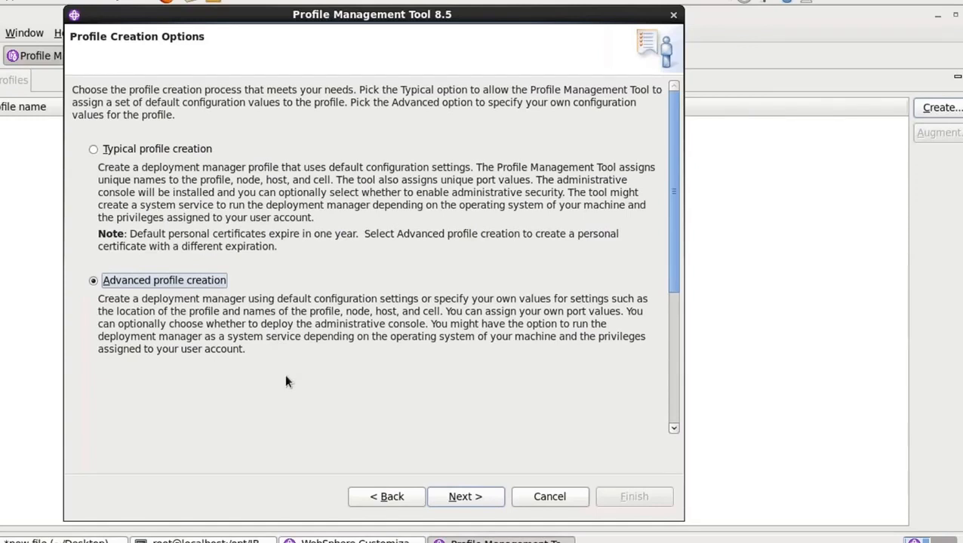
{"action": "left_click", "coordinate": [464, 498]}
{"action": "left_click", "coordinate": [464, 498]}
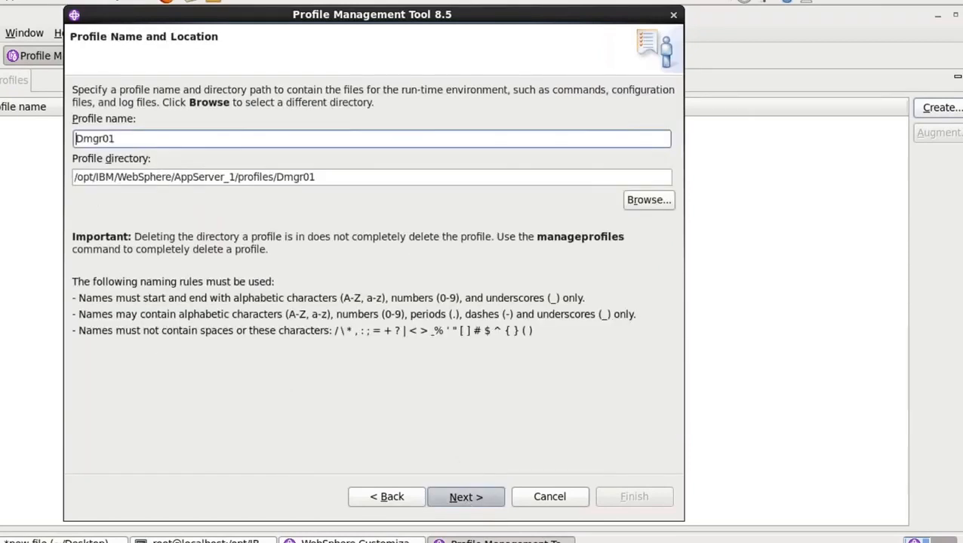
{"action": "left_click", "coordinate": [407, 496]}
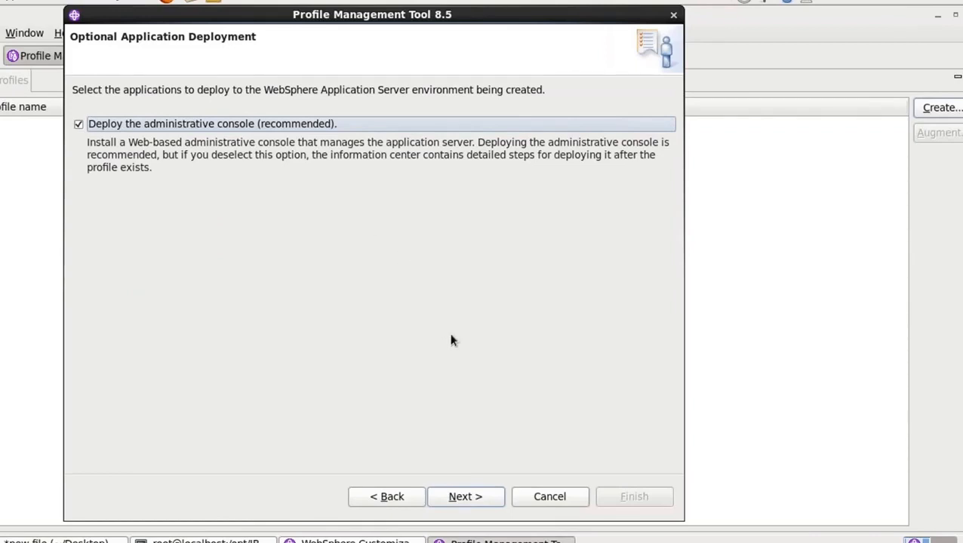
{"action": "left_click", "coordinate": [464, 497]}
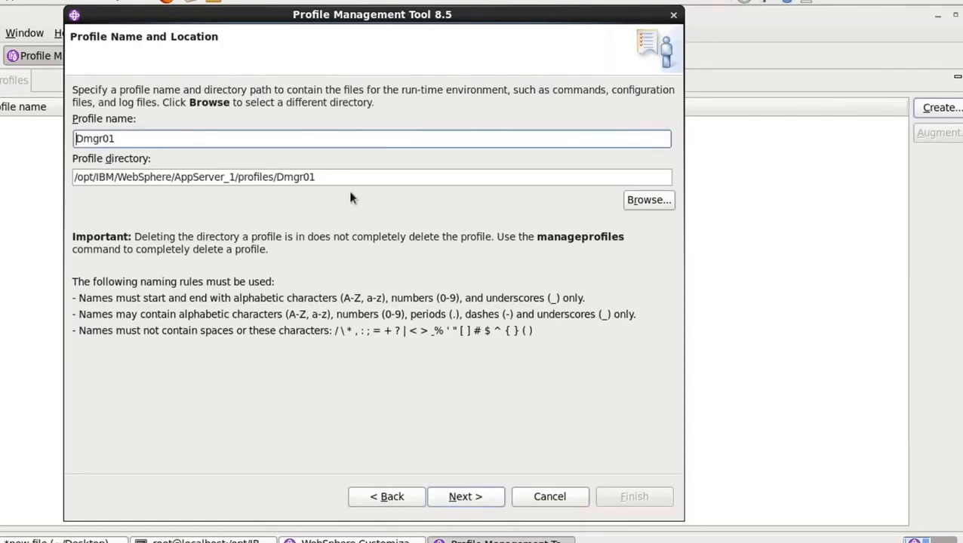
Review the profile name and each part of its directory path, and accept Dmgr01 in /opt/IBM/WebSphere/AppServer_1/profiles/Dmgr01
{"action": "left_click", "coordinate": [141, 135]}
{"action": "left_click_drag", "start_coordinate": [141, 135], "coordinate": [37, 142]}
{"action": "left_click", "coordinate": [327, 176]}
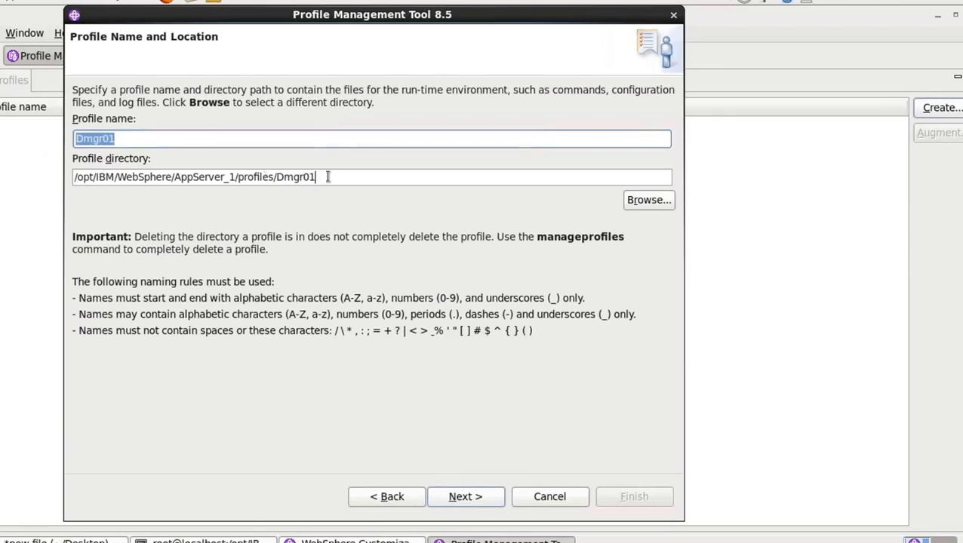
{"action": "left_click_drag", "start_coordinate": [327, 176], "coordinate": [59, 193]}
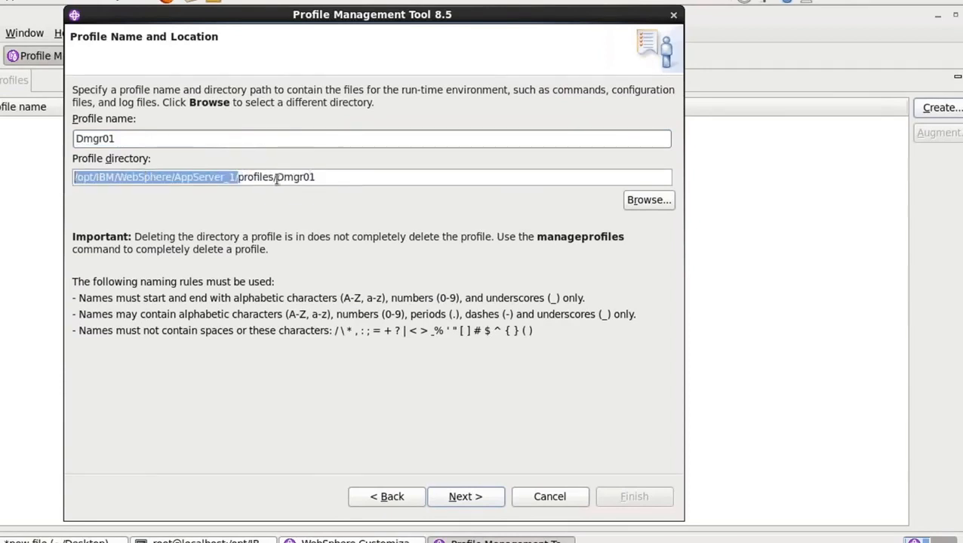
{"action": "left_click_drag", "start_coordinate": [273, 176], "coordinate": [239, 177]}
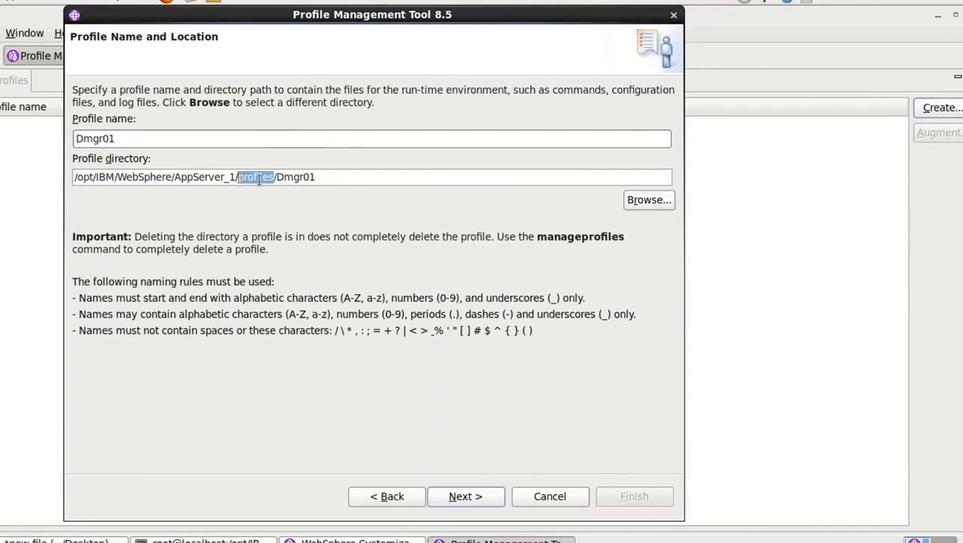
{"action": "left_click", "coordinate": [329, 178]}
{"action": "left_click_drag", "start_coordinate": [328, 177], "coordinate": [277, 177]}
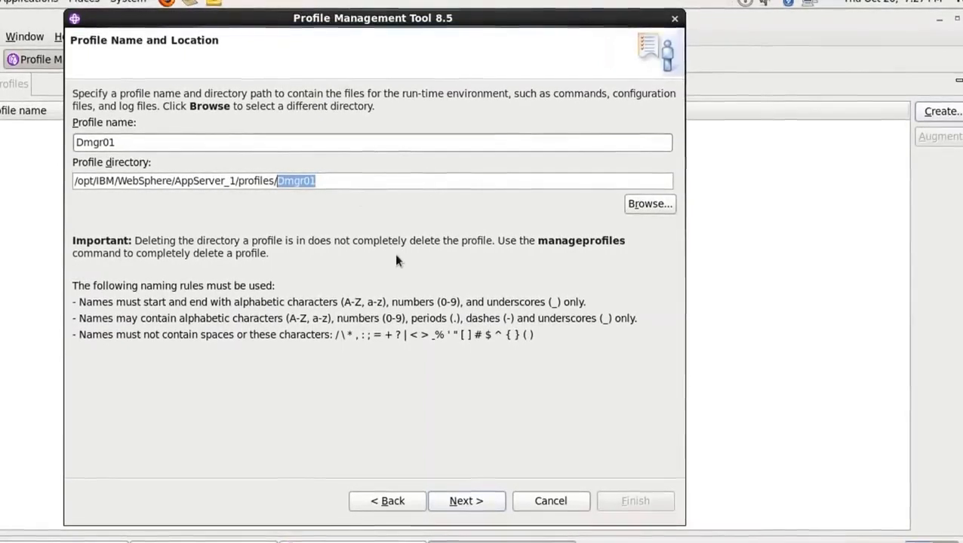
{"action": "left_click", "coordinate": [466, 498]}
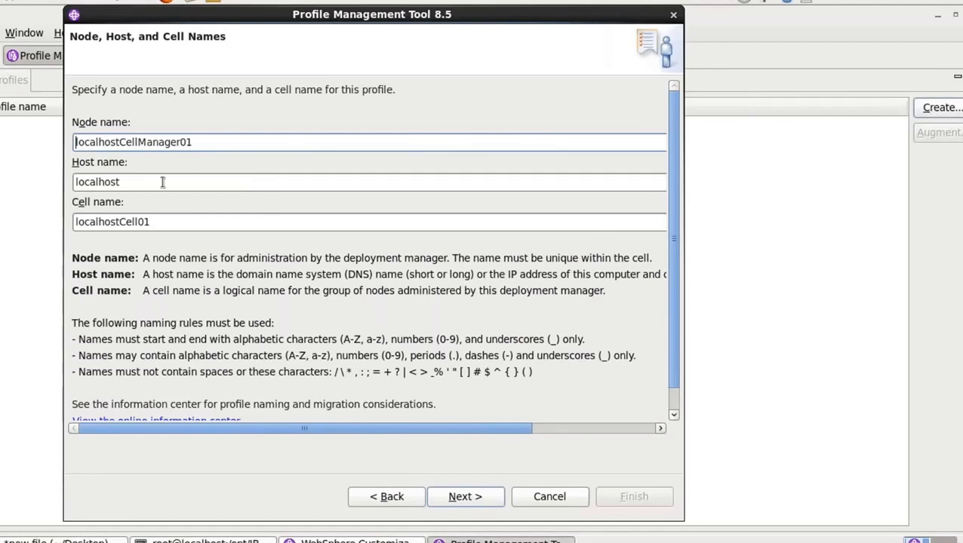
Replace the default node name of the deployment manager profile with DMGRNode
{"action": "left_click", "coordinate": [120, 142]}
{"action": "left_click", "coordinate": [232, 142]}
{"action": "key", "text": "BackSpace"}
{"action": "key", "text": "BackSpace"}
{"action": "key", "text": "BackSpace"}
{"action": "key", "text": "BackSpace"}
{"action": "key", "text": "BackSpace"}
{"action": "key", "text": "BackSpace"}
{"action": "key", "text": "BackSpace"}
{"action": "key", "text": "BackSpace"}
{"action": "key", "text": "BackSpace"}
{"action": "key", "text": "BackSpace"}
{"action": "key", "text": "BackSpace"}
{"action": "key", "text": "BackSpace"}
{"action": "key", "text": "BackSpace"}
{"action": "key", "text": "BackSpace"}
{"action": "key", "text": "BackSpace"}
{"action": "key", "text": "BackSpace"}
{"action": "key", "text": "BackSpace"}
{"action": "key", "text": "BackSpace"}
{"action": "key", "text": "BackSpace"}
{"action": "key", "text": "BackSpace"}
{"action": "key", "text": "BackSpace"}
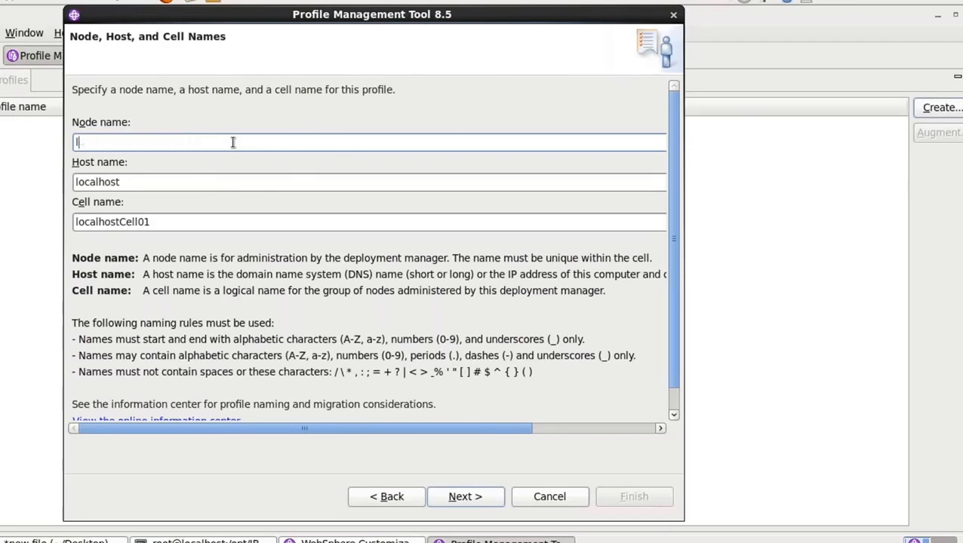
{"action": "type", "text": "DMG"}
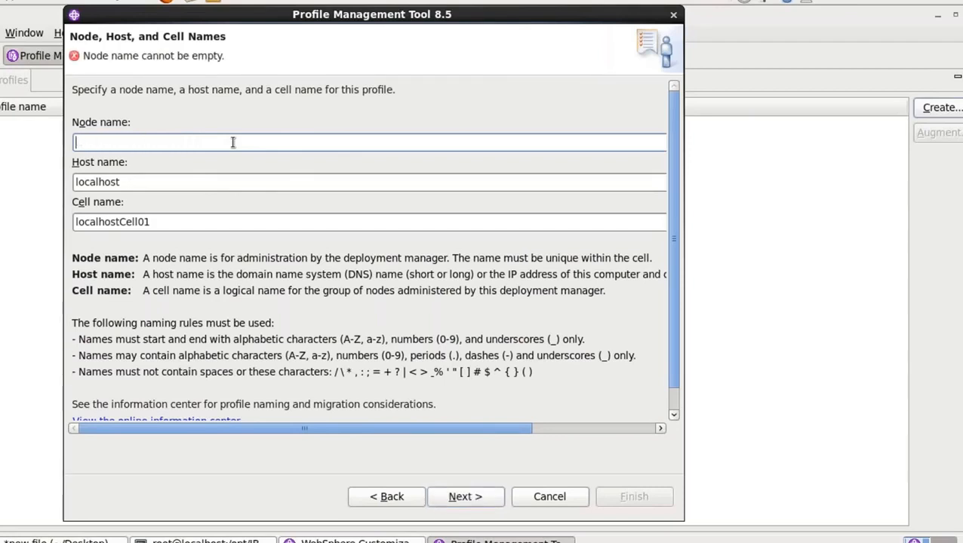
{"action": "type", "text": "R"}
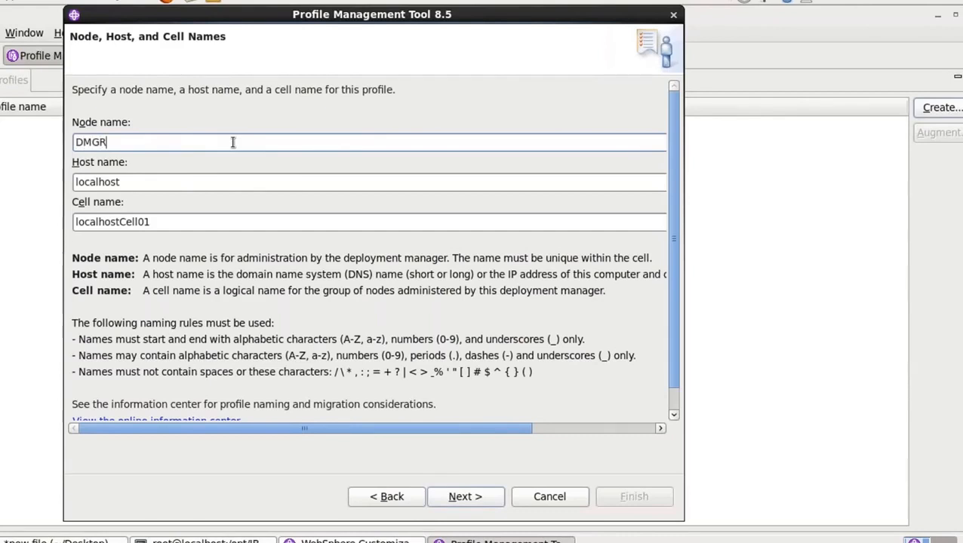
{"action": "type", "text": "Node"}
Keep localhost as the host name and change the cell name to DMGRCell01
{"action": "left_click", "coordinate": [184, 181]}
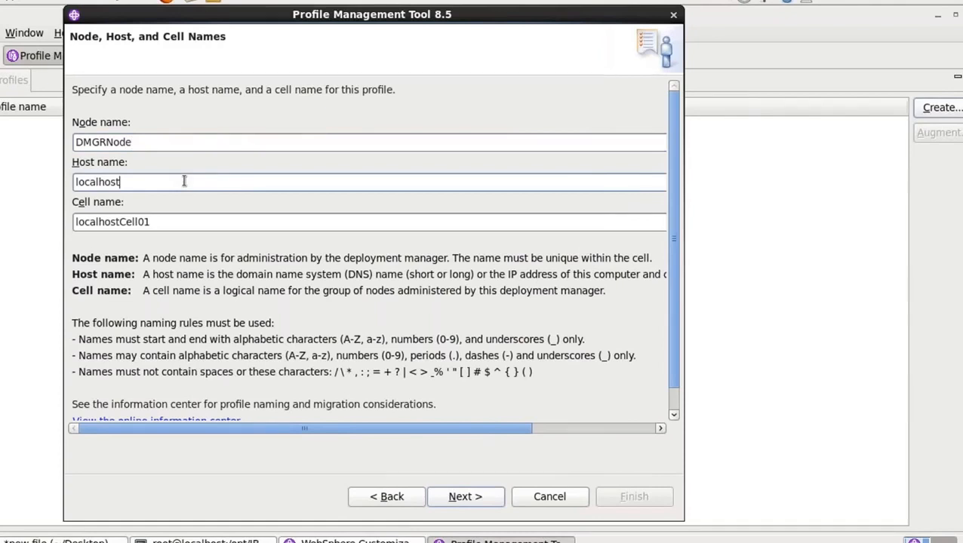
{"action": "left_click", "coordinate": [175, 223]}
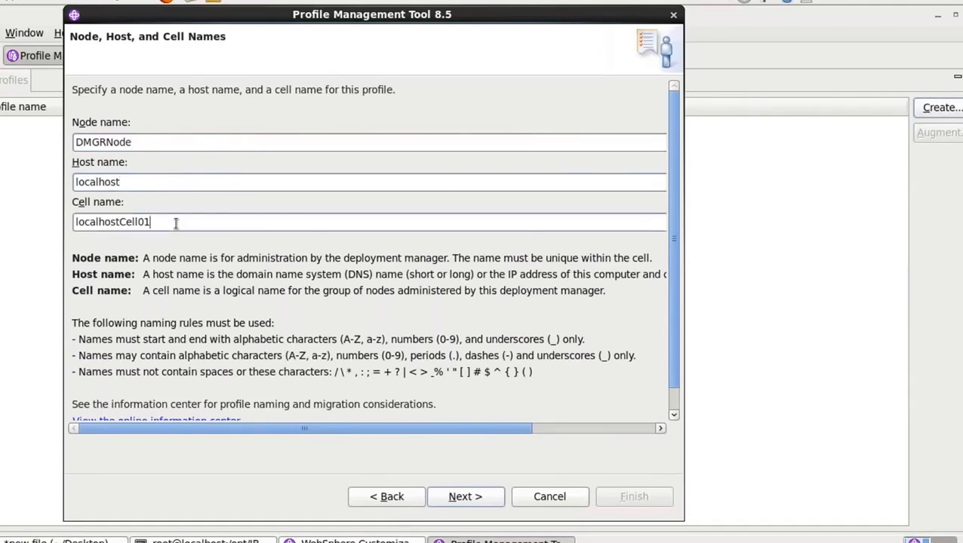
{"action": "left_click", "coordinate": [123, 221]}
{"action": "key", "text": "BackSpace"}
{"action": "key", "text": "BackSpace"}
{"action": "key", "text": "BackSpace"}
{"action": "key", "text": "BackSpace"}
{"action": "key", "text": "BackSpace"}
{"action": "key", "text": "BackSpace"}
{"action": "key", "text": "BackSpace"}
{"action": "key", "text": "BackSpace"}
{"action": "key", "text": "BackSpace"}
{"action": "key", "text": "BackSpace"}
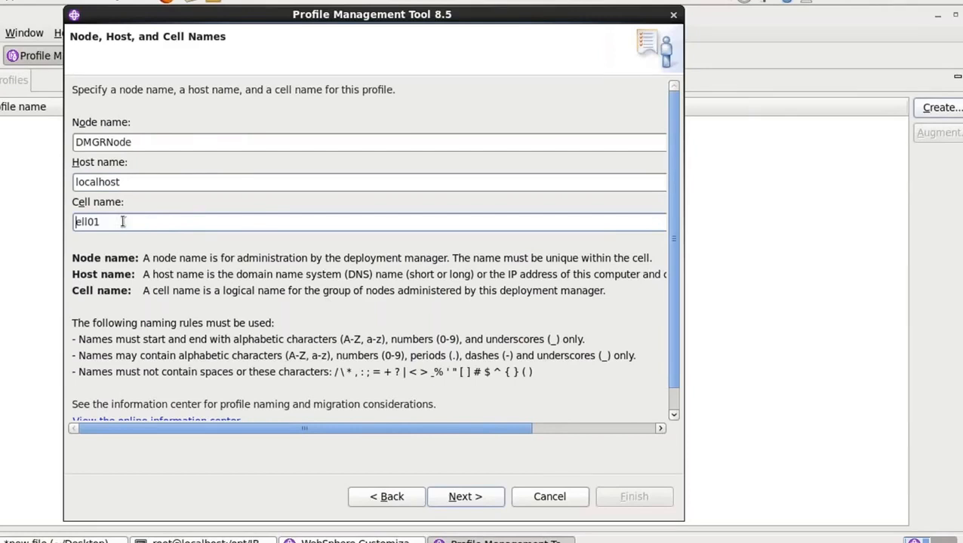
{"action": "type", "text": "DMGRC"}
{"action": "left_click", "coordinate": [172, 215]}
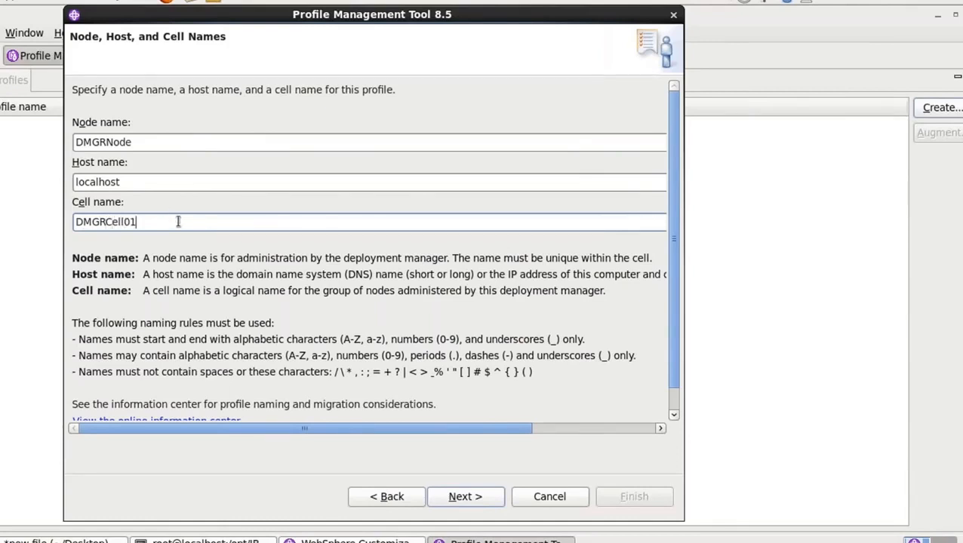
Accept the node, host and cell names, keep administrative security enabled, and enter wasadmin as the user name
{"action": "left_click", "coordinate": [483, 498]}
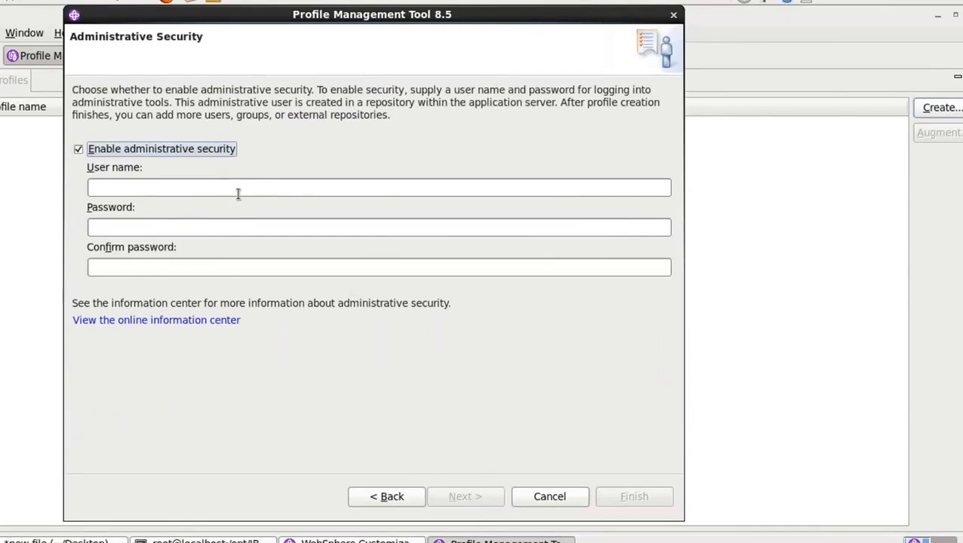
{"action": "left_click", "coordinate": [167, 186]}
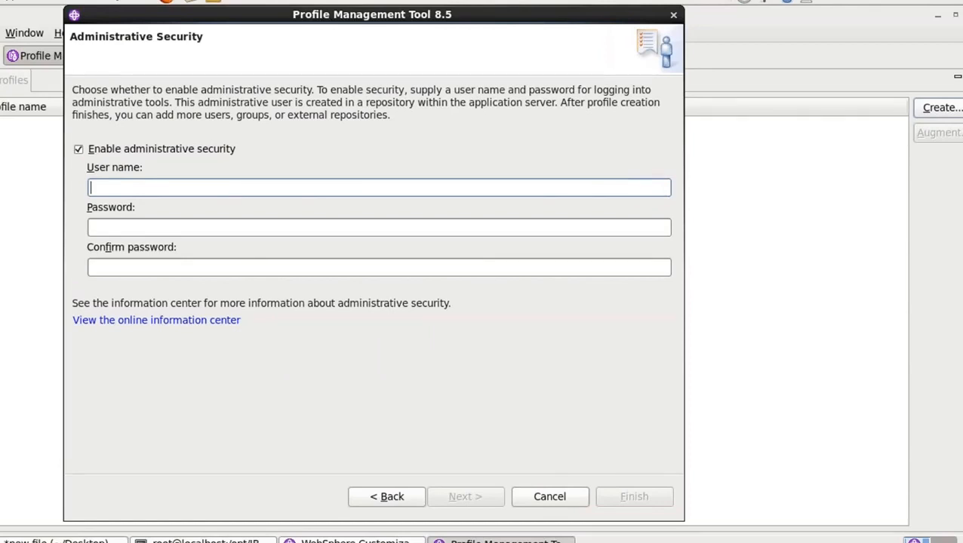
{"action": "type", "text": "wasadmin"}
{"action": "key", "text": "Tab"}
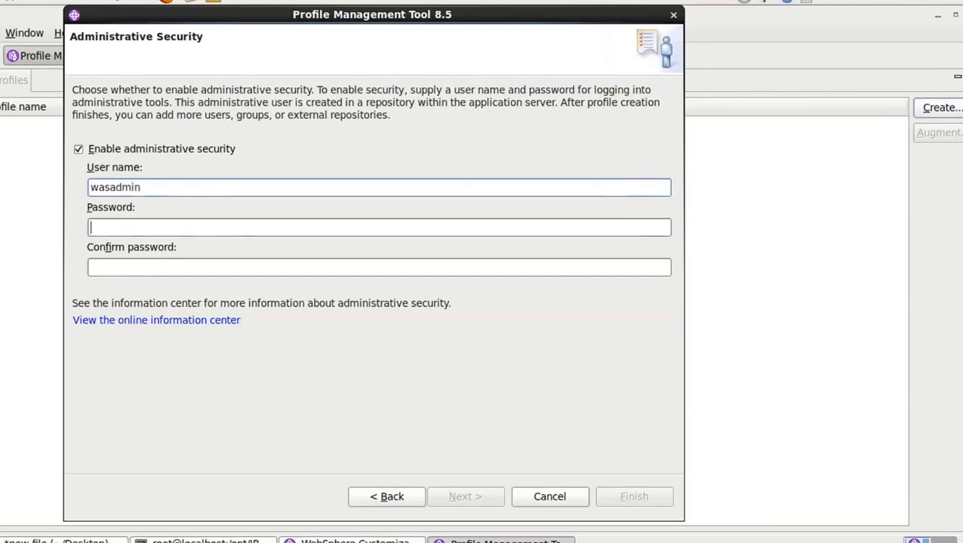
Try to enter the administrative password and its confirmation, and clear the confirmation
{"action": "type", "text": "was"}
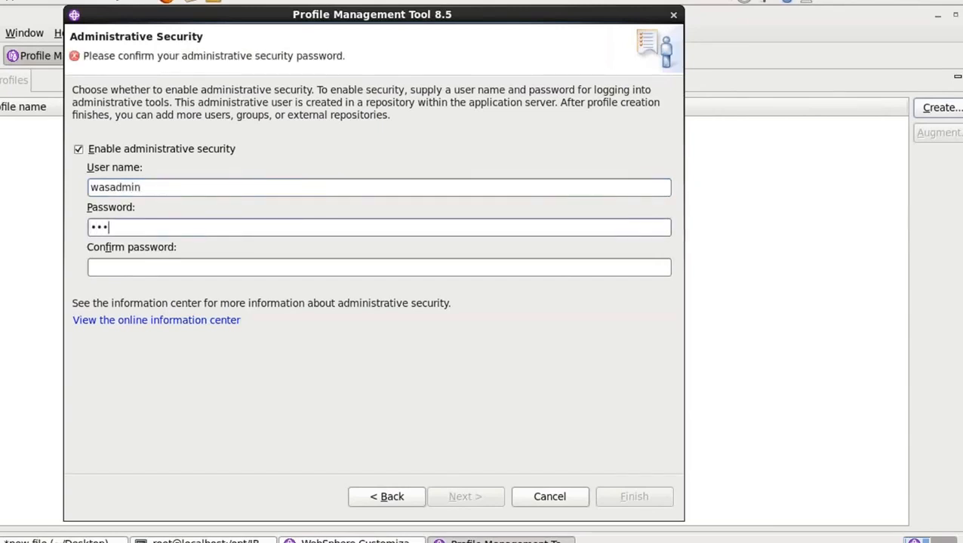
{"action": "type", "text": "sphere"}
{"action": "key", "text": "Tab"}
{"action": "type", "text": "webspher"}
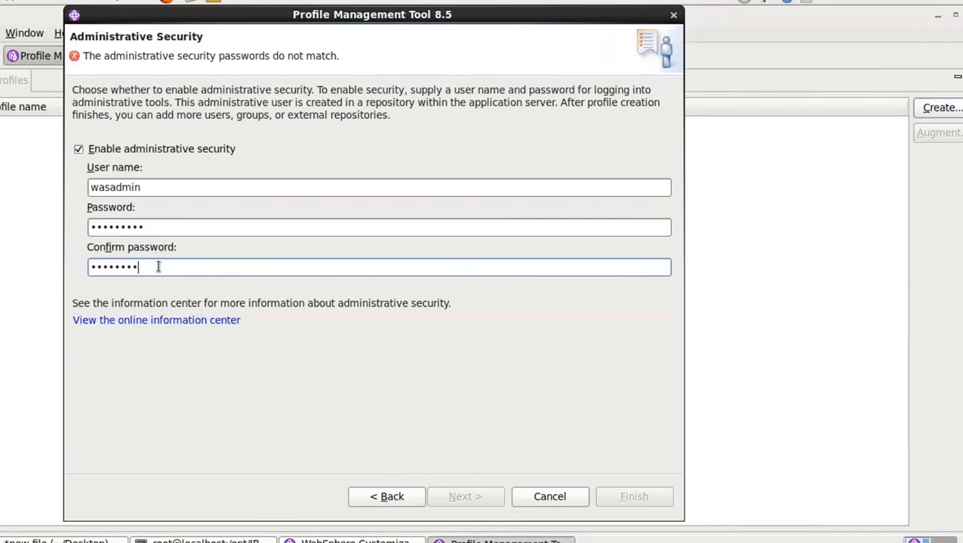
{"action": "key", "text": "BackSpace"}
{"action": "key", "text": "BackSpace"}
{"action": "key", "text": "BackSpace"}
{"action": "key", "text": "BackSpace"}
{"action": "key", "text": "BackSpace"}
{"action": "key", "text": "BackSpace"}
{"action": "key", "text": "BackSpace"}
{"action": "key", "text": "BackSpace"}
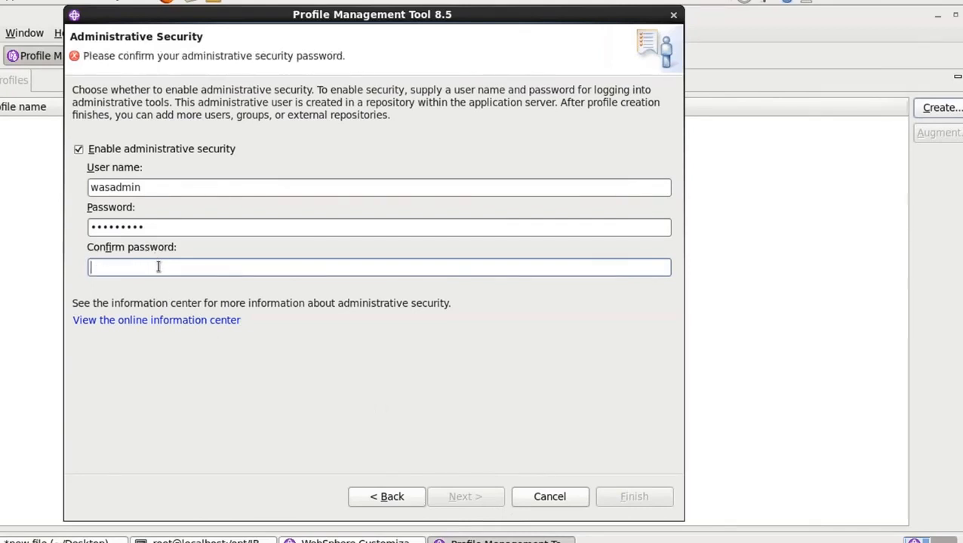
Enter the administrative password again in both the confirmation and password fields, and accept the security settings
{"action": "type", "text": "********"}
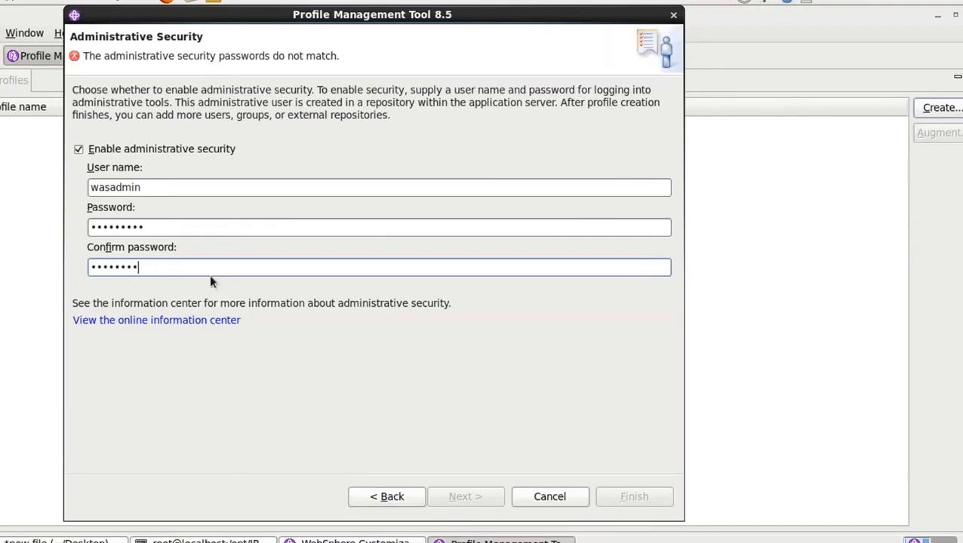
{"action": "left_click", "coordinate": [198, 228]}
{"action": "key", "text": "BackSpace"}
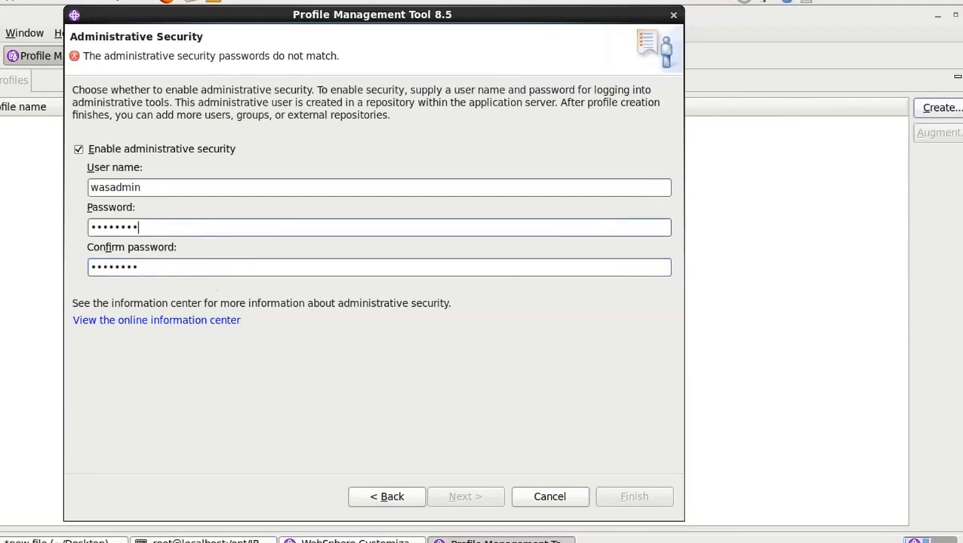
{"action": "key", "text": "BackSpace"}
{"action": "key", "text": "BackSpace"}
{"action": "key", "text": "BackSpace"}
{"action": "key", "text": "BackSpace"}
{"action": "key", "text": "BackSpace"}
{"action": "key", "text": "BackSpace"}
{"action": "key", "text": "BackSpace"}
{"action": "key", "text": "BackSpace"}
{"action": "type", "text": "wasadmin"}
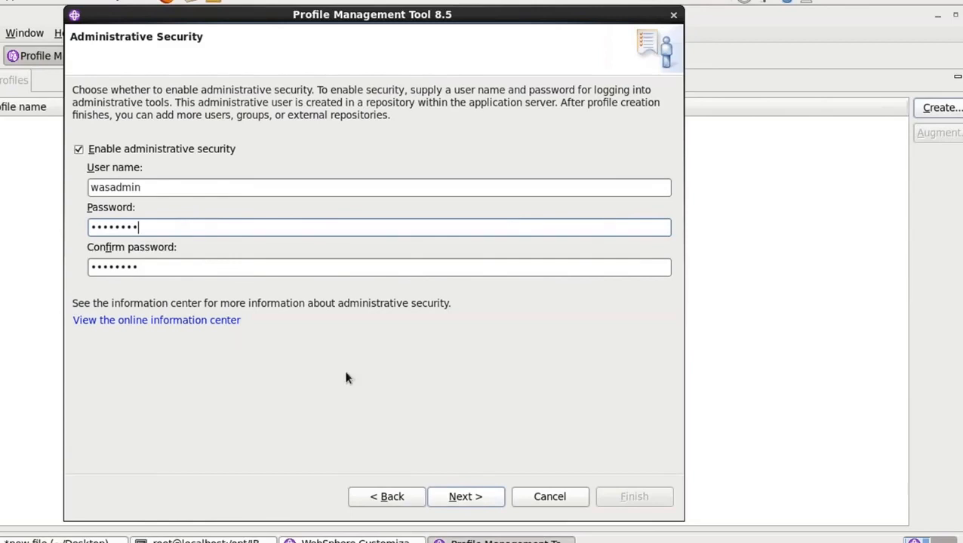
{"action": "left_click", "coordinate": [483, 504]}
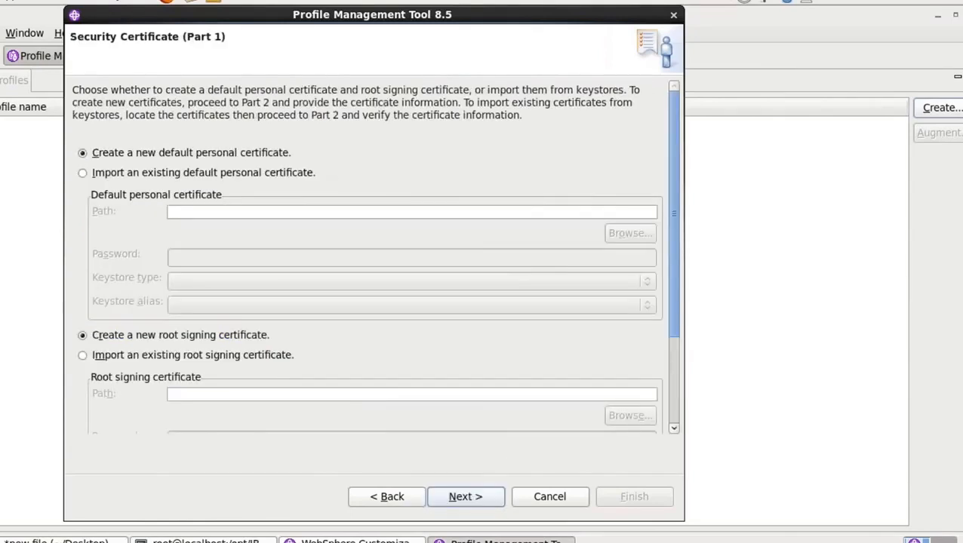
Accept new default personal and root signing certificates with their default details, and look through the deployment manager's port values
{"action": "left_click", "coordinate": [476, 498]}
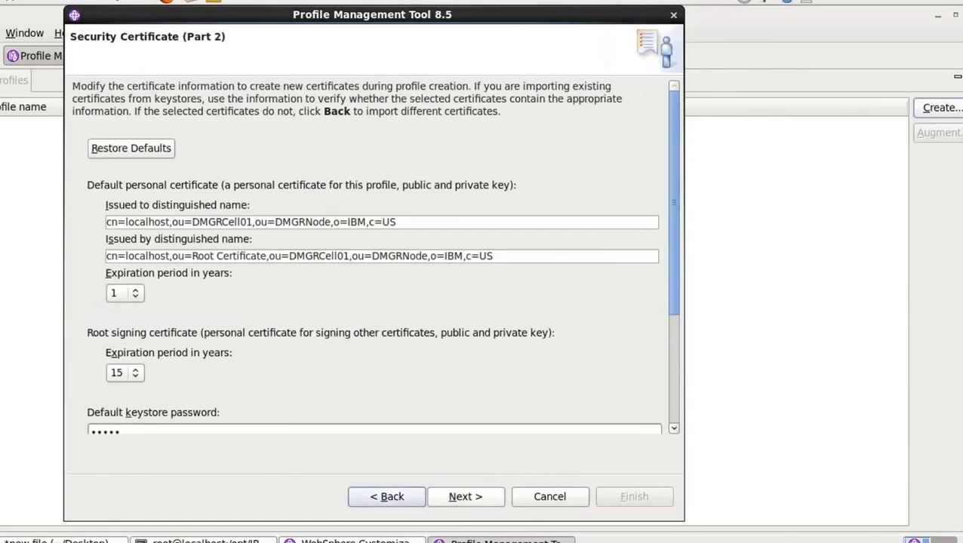
{"action": "left_click", "coordinate": [465, 496]}
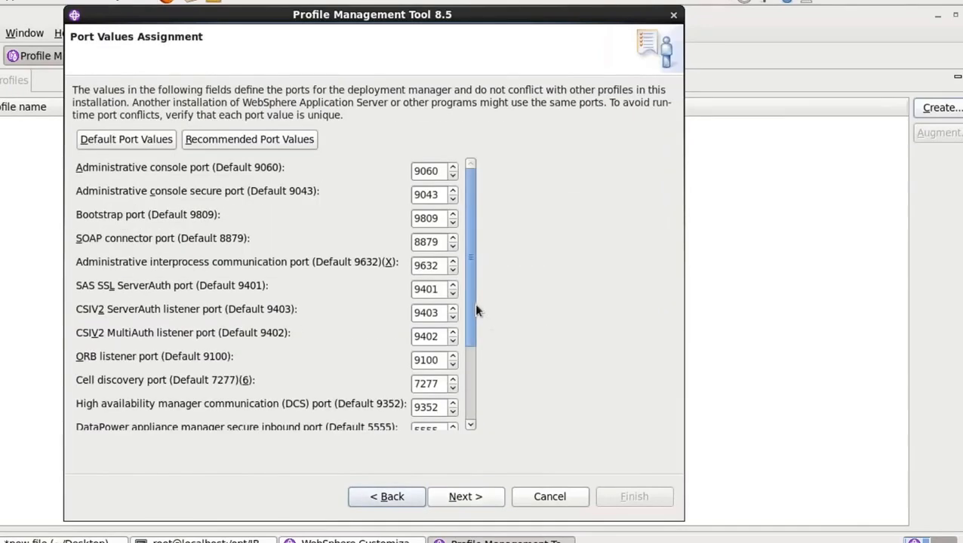
{"action": "scroll", "coordinate": [473, 372], "scroll_direction": "down", "scroll_amount": 1}
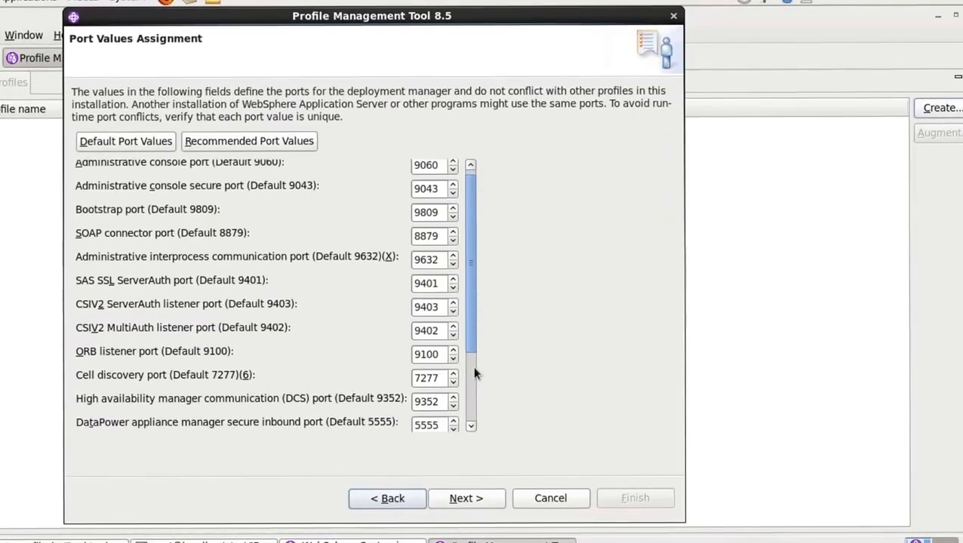
{"action": "scroll", "coordinate": [467, 311], "scroll_direction": "up", "scroll_amount": 1}
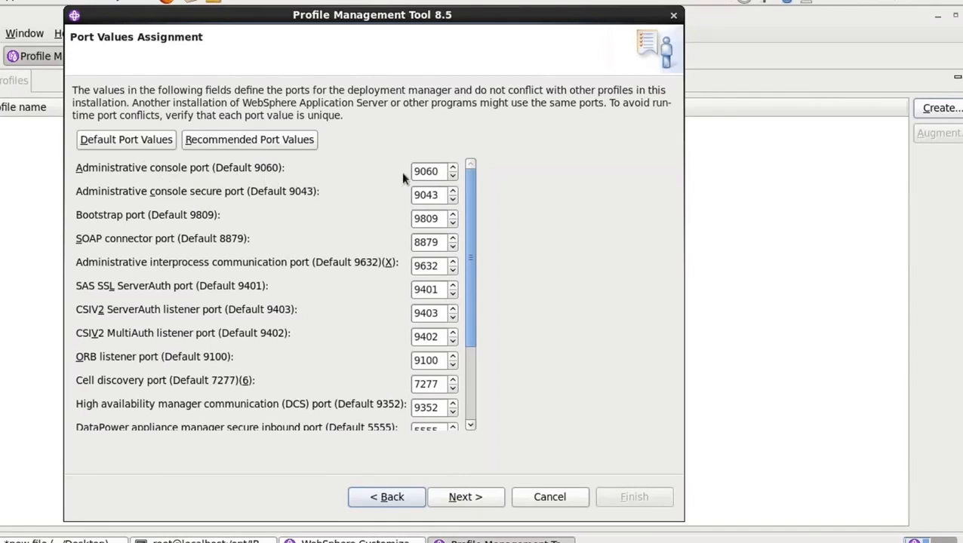
{"action": "left_click", "coordinate": [440, 173]}
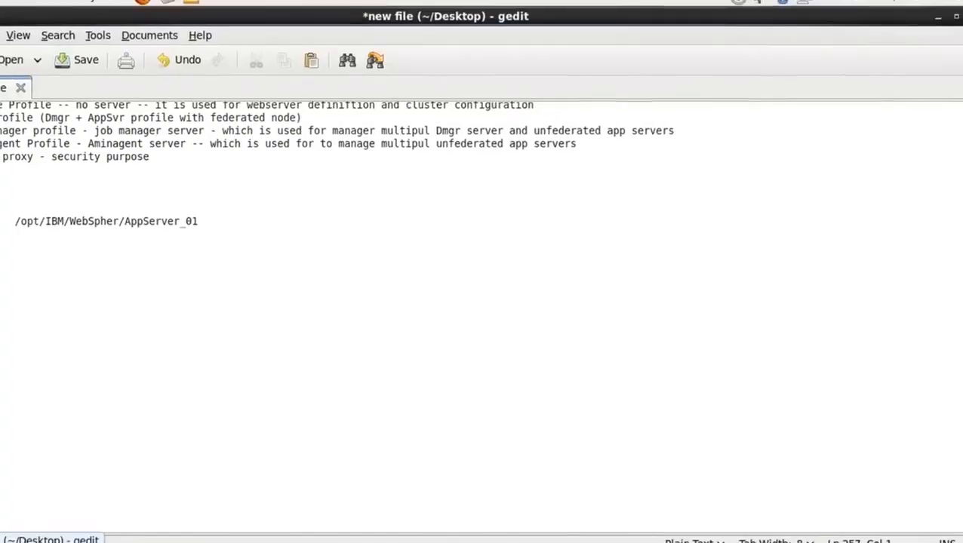
Switch to the gedit notes file and add a port number line ending in 5535 below the AppServer_01 path
{"action": "left_click", "coordinate": [112, 329]}
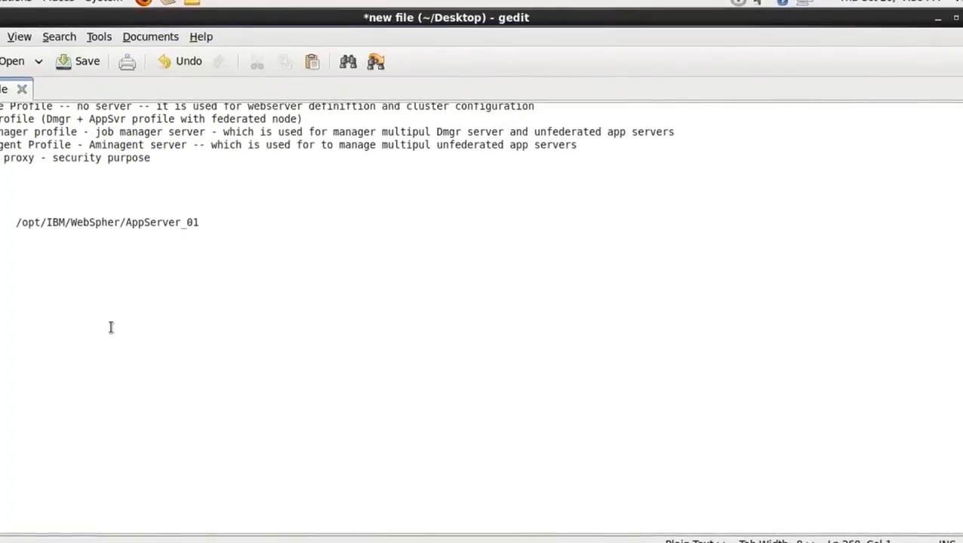
{"action": "left_click", "coordinate": [70, 300]}
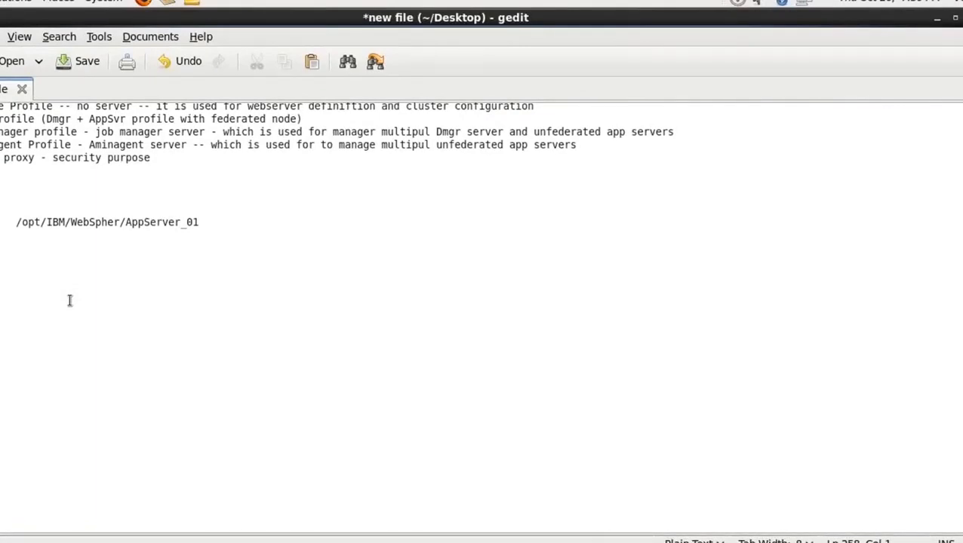
{"action": "type", "text": "/"}
{"action": "type", "text": "IB"}
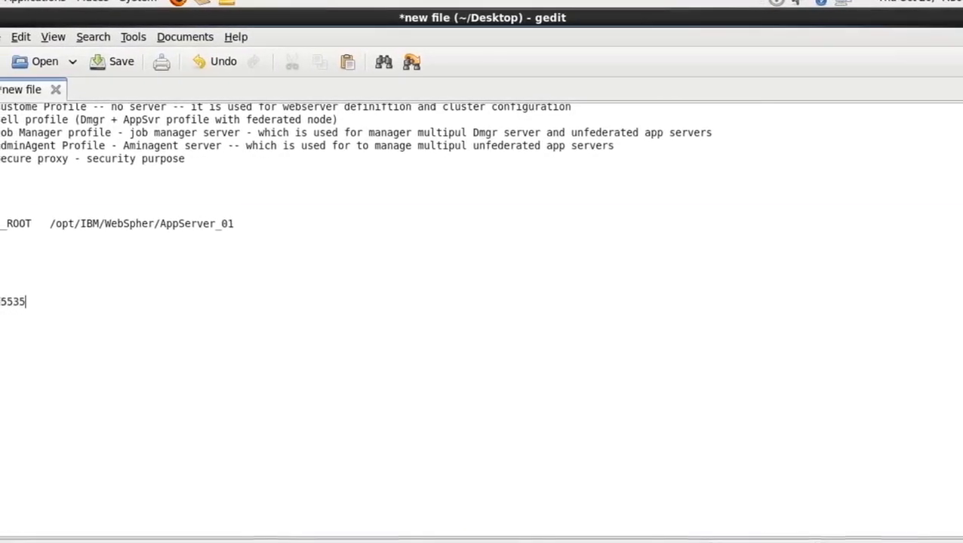
{"action": "mouse_move", "coordinate": [21, 302]}
{"action": "left_mouse_down"}
{"action": "mouse_move", "coordinate": [23, 537]}
{"action": "mouse_move", "coordinate": [20, 309]}
{"action": "left_mouse_up"}
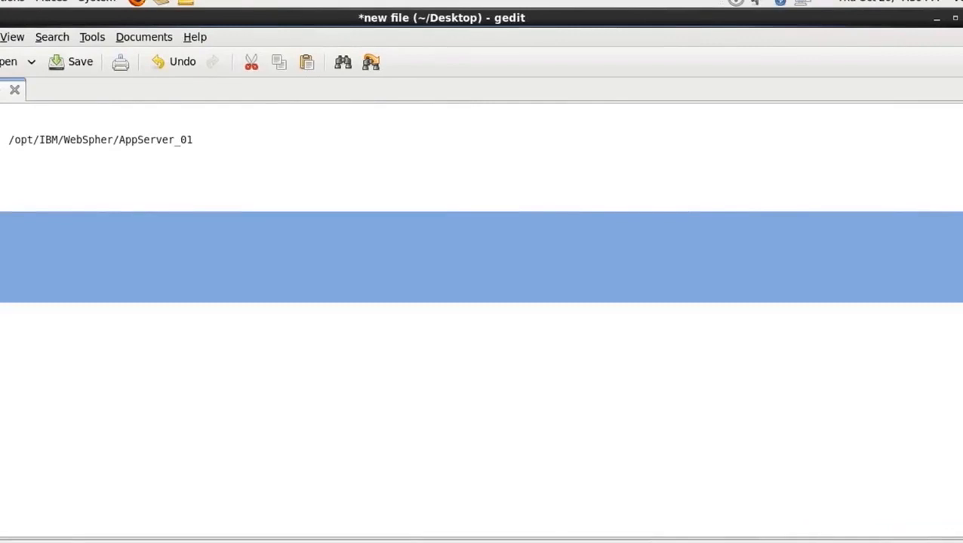
{"action": "left_click", "coordinate": [2, 219]}
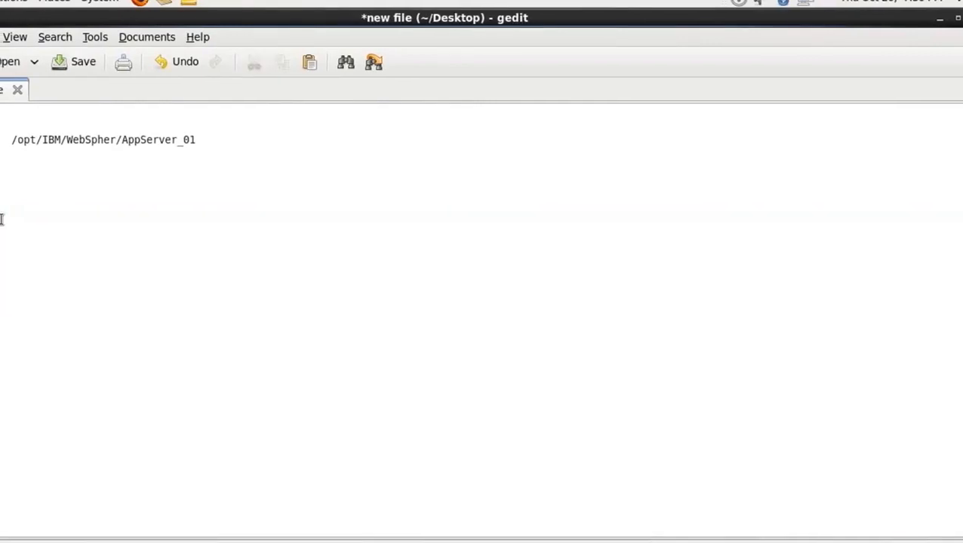
{"action": "left_click_drag", "start_coordinate": [1, 218], "coordinate": [0, 219]}
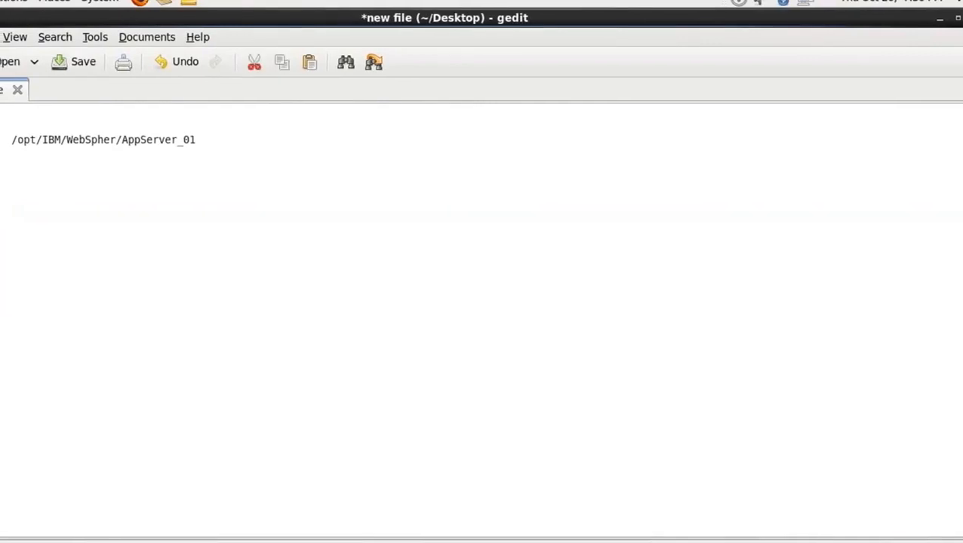
{"action": "left_click", "coordinate": [35, 309]}
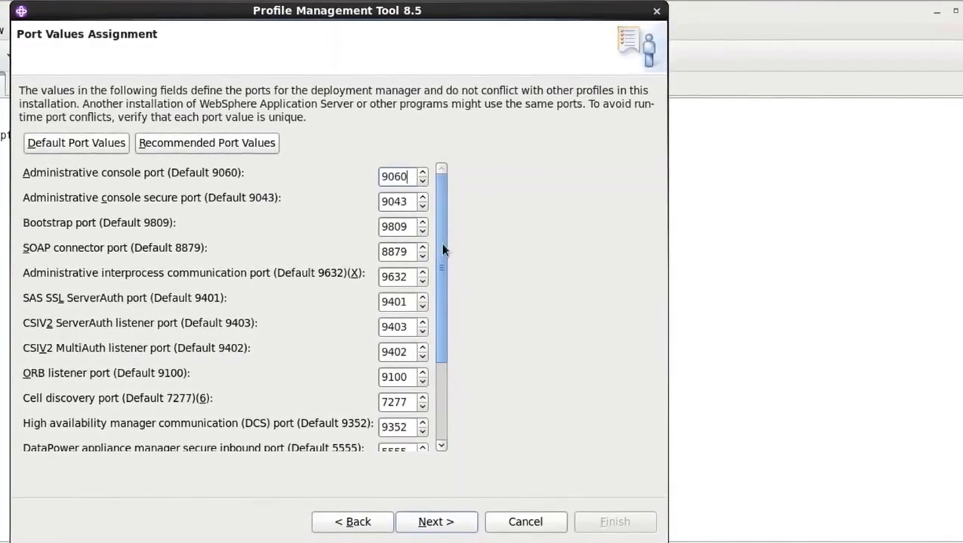
Back in the Profile Management Tool, review the administrative console, secure console and SOAP connector ports, and accept the default port values
{"action": "left_click_drag", "start_coordinate": [442, 251], "coordinate": [449, 213]}
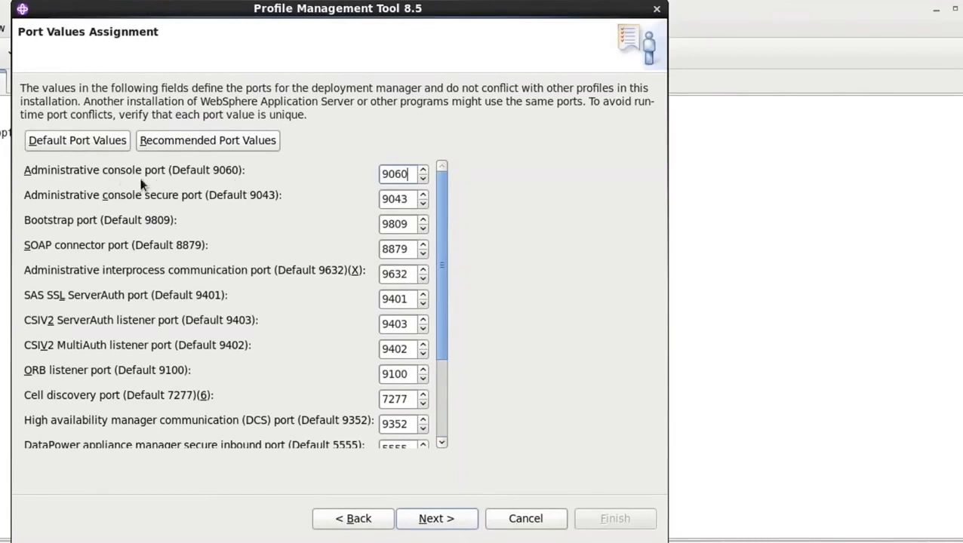
{"action": "left_click_drag", "start_coordinate": [408, 173], "coordinate": [371, 175]}
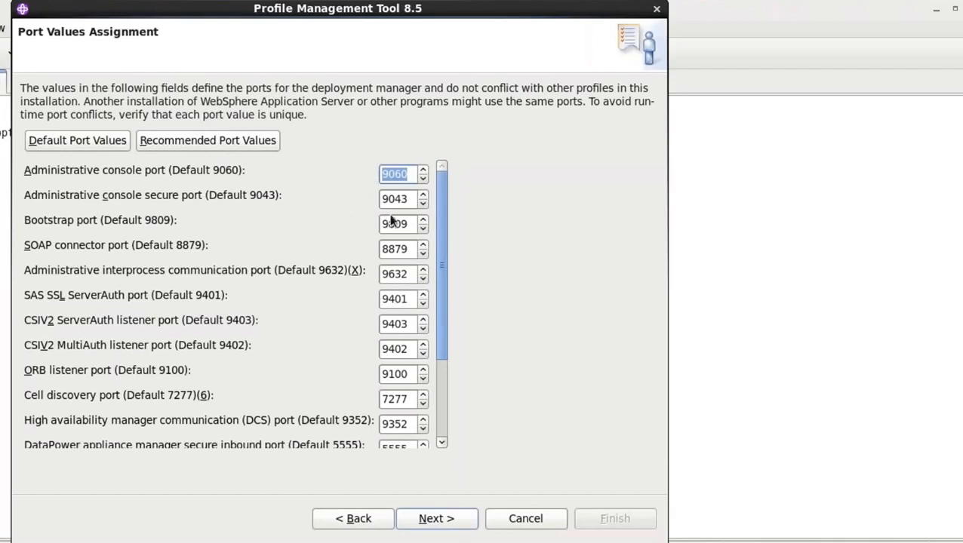
{"action": "left_click_drag", "start_coordinate": [410, 197], "coordinate": [375, 200]}
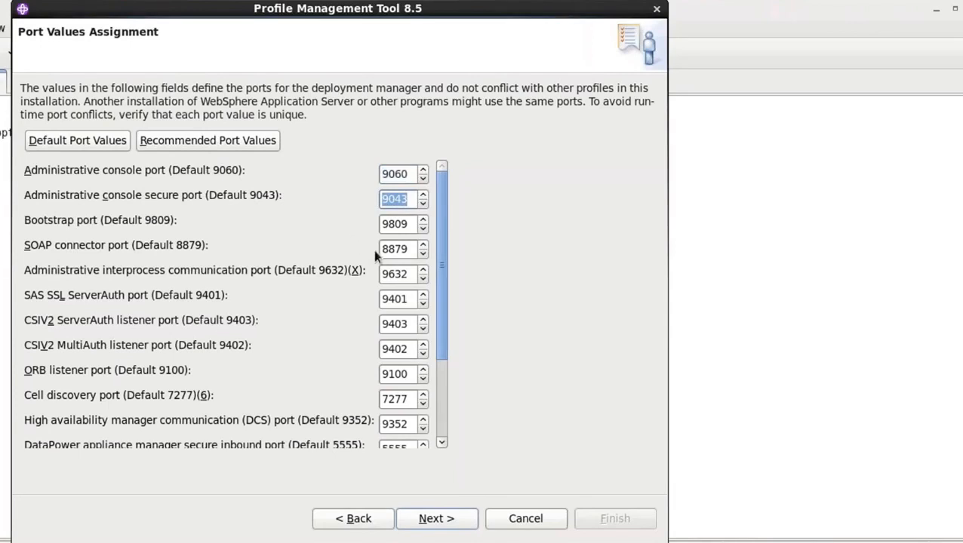
{"action": "left_click_drag", "start_coordinate": [413, 249], "coordinate": [366, 262]}
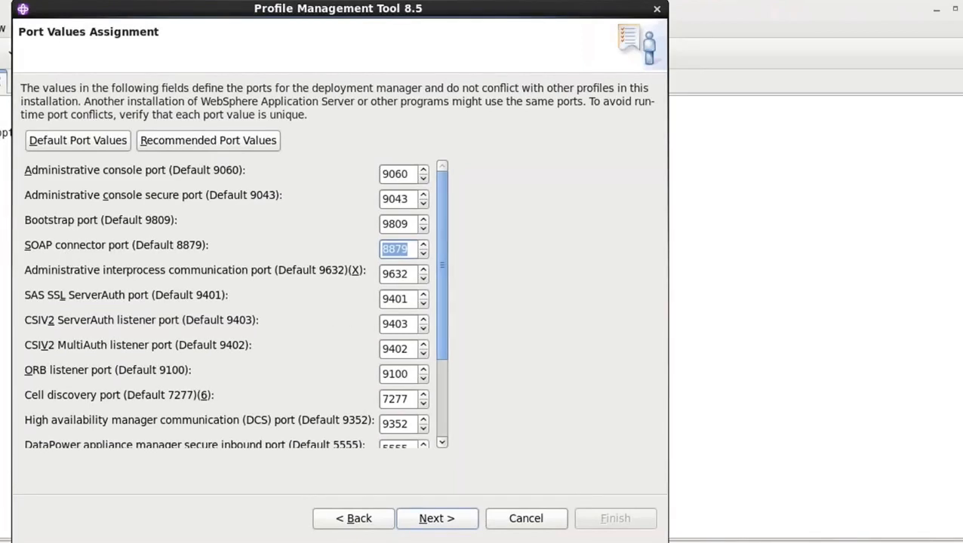
{"action": "mouse_move", "coordinate": [444, 295]}
{"action": "left_mouse_down"}
{"action": "mouse_move", "coordinate": [447, 384]}
{"action": "mouse_move", "coordinate": [446, 291]}
{"action": "left_mouse_up"}
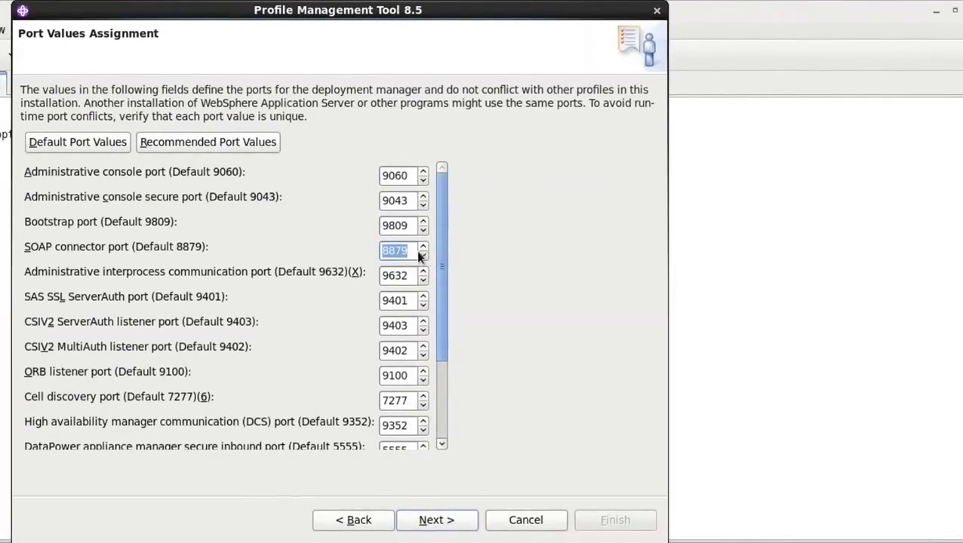
{"action": "left_click_drag", "start_coordinate": [413, 251], "coordinate": [368, 257]}
{"action": "left_click_drag", "start_coordinate": [408, 200], "coordinate": [369, 200]}
{"action": "left_click_drag", "start_coordinate": [411, 175], "coordinate": [372, 176]}
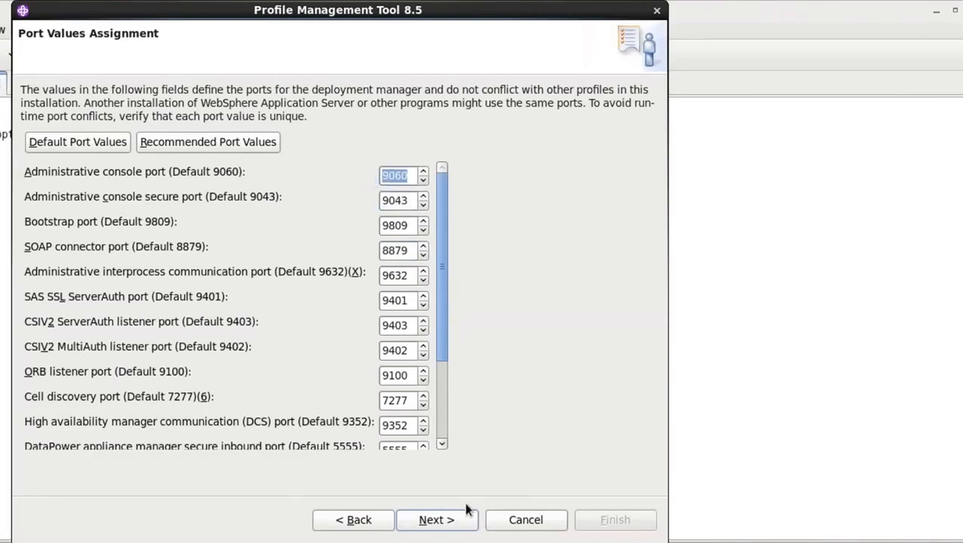
{"action": "left_click", "coordinate": [449, 521]}
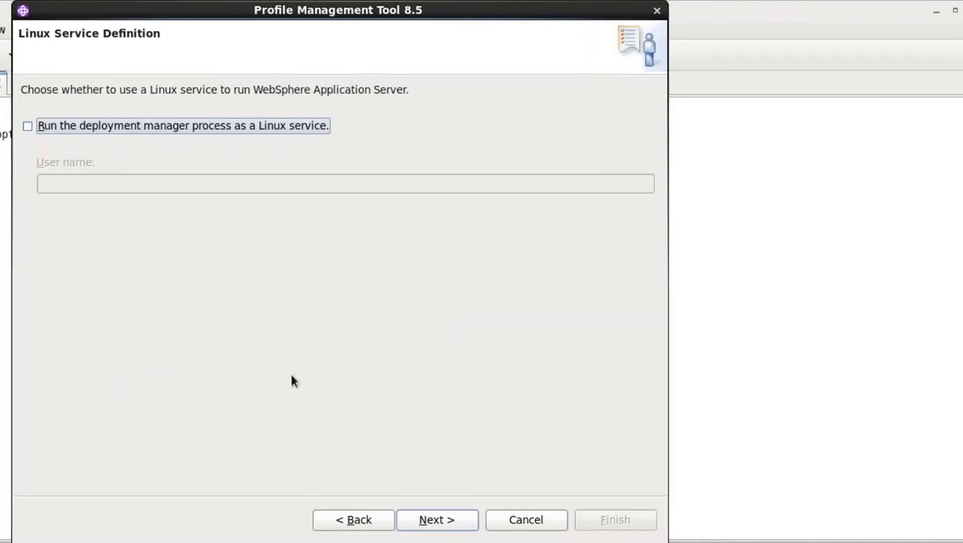
Leave the deployment manager's Linux service option off, and create the Dmgr01 profile after reviewing its complete summary
{"action": "left_click", "coordinate": [427, 518]}
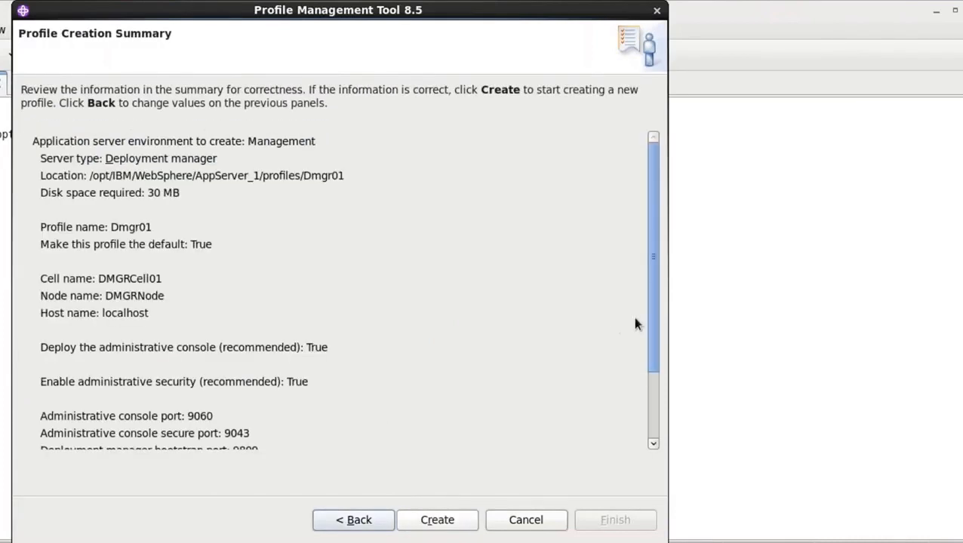
{"action": "left_click_drag", "start_coordinate": [651, 321], "coordinate": [658, 283]}
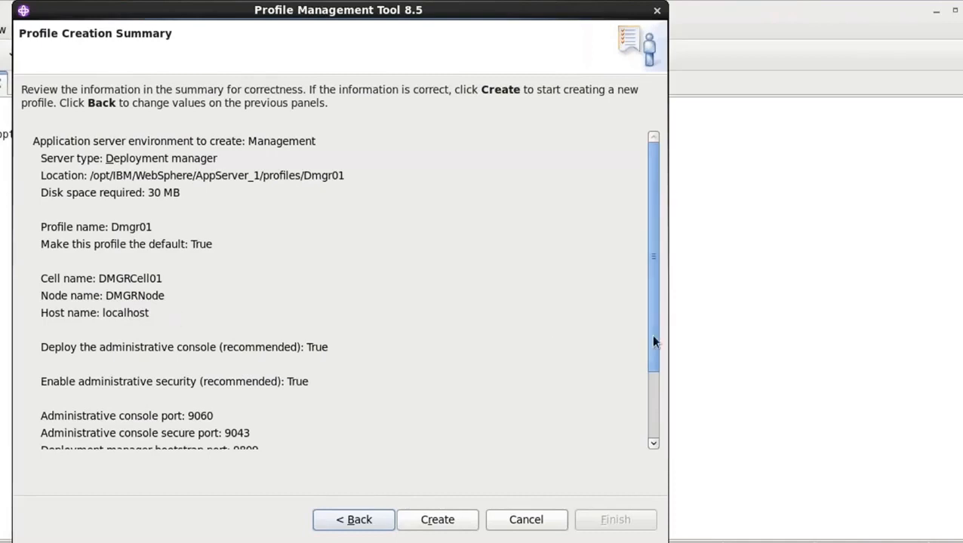
{"action": "left_click_drag", "start_coordinate": [653, 342], "coordinate": [653, 434]}
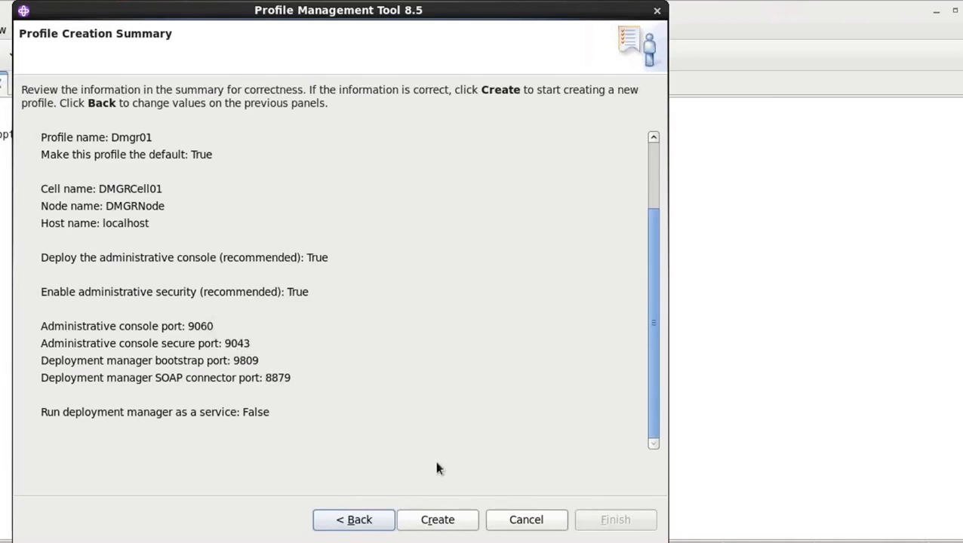
{"action": "left_click", "coordinate": [462, 525]}
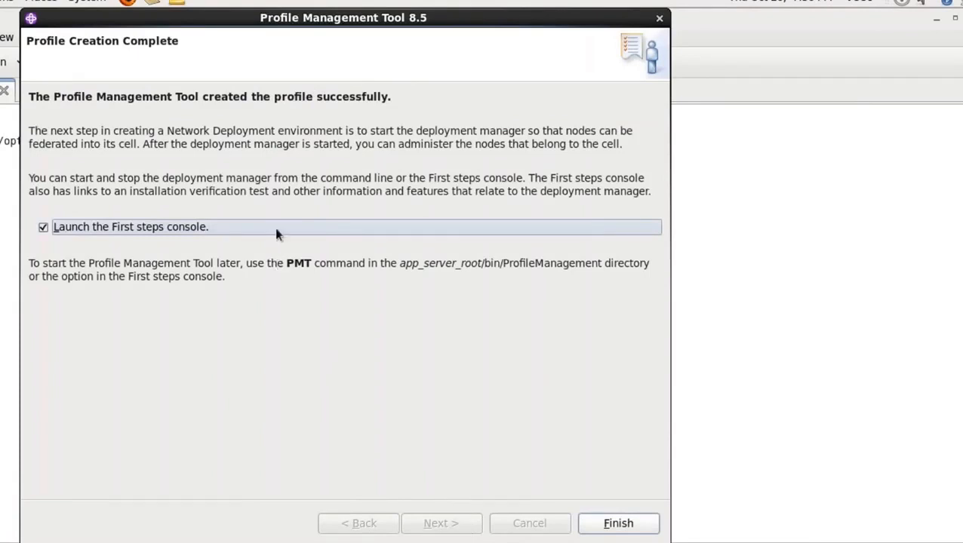
{"action": "left_click", "coordinate": [613, 521]}
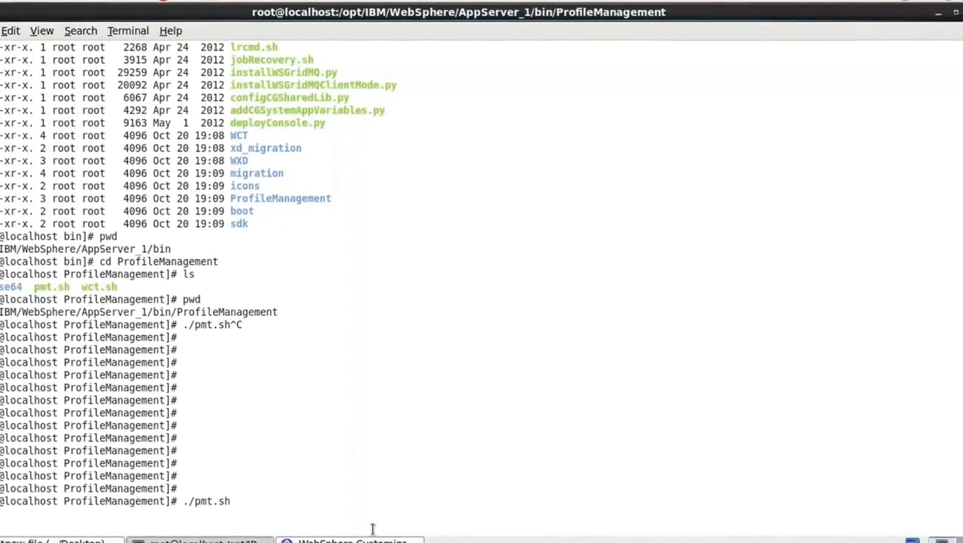
{"action": "left_click", "coordinate": [352, 540]}
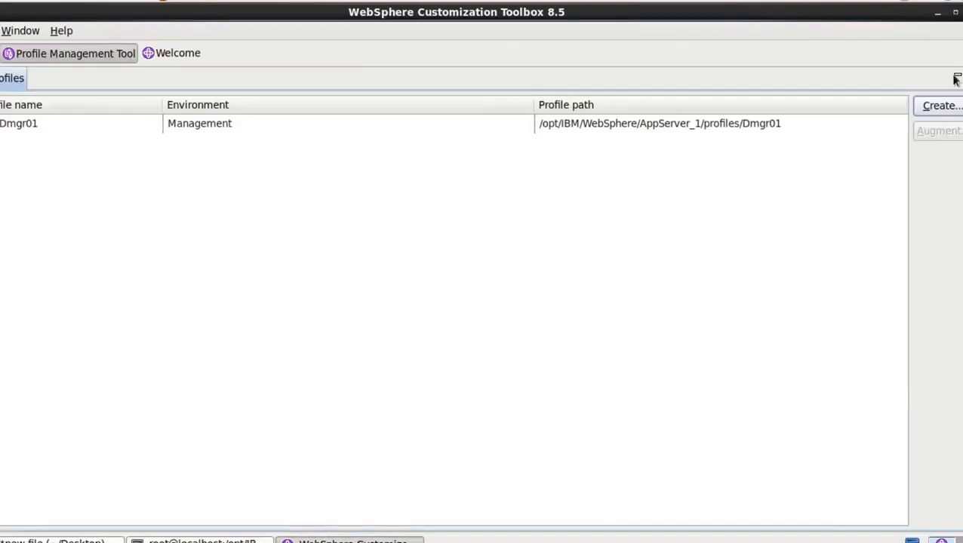
{"action": "left_click", "coordinate": [670, 129]}
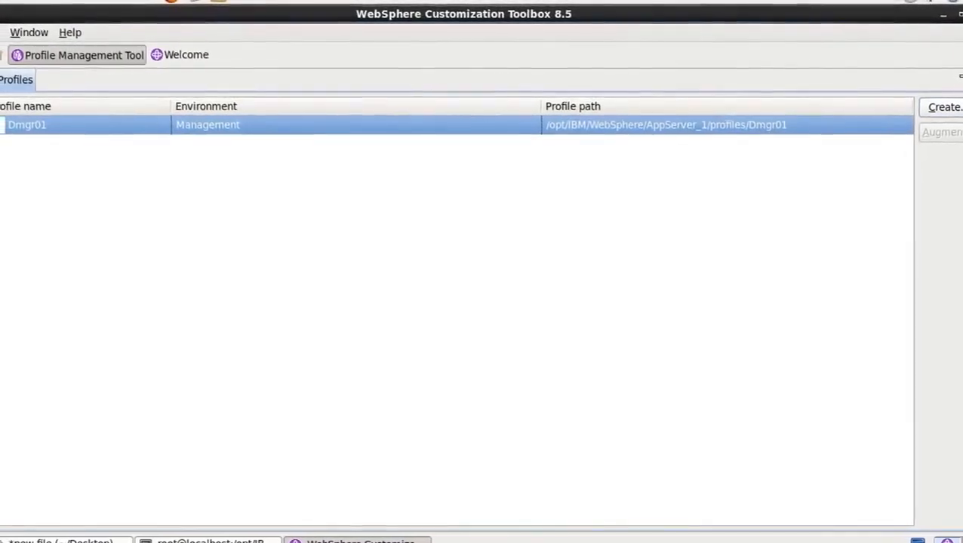
Close the WebSphere Customization Toolbox and, in the terminal, run cd ../.. and cd profiles to reach AppServer_1's profiles directory
{"action": "left_click", "coordinate": [962, 14]}
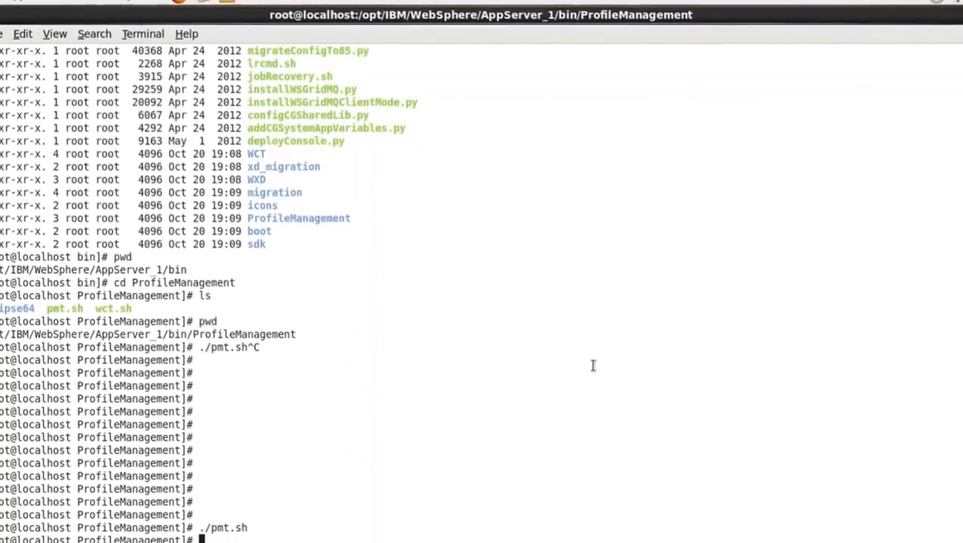
{"action": "type", "text": "../.."}
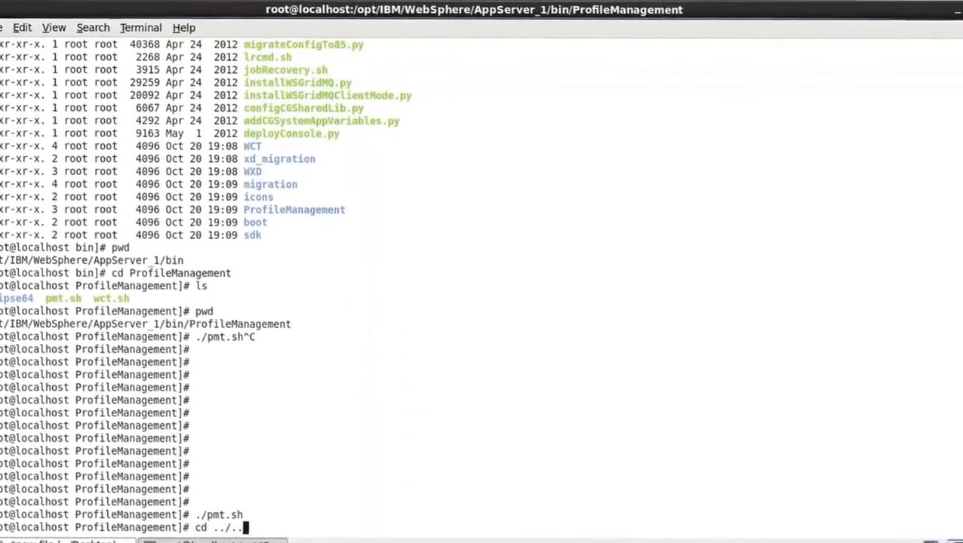
{"action": "key", "text": "Return"}
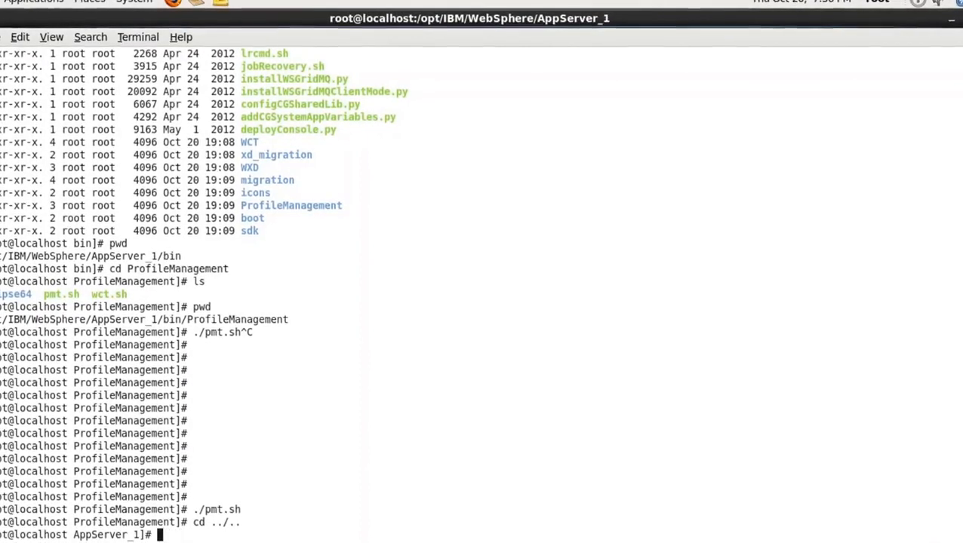
{"action": "type", "text": "cd p"}
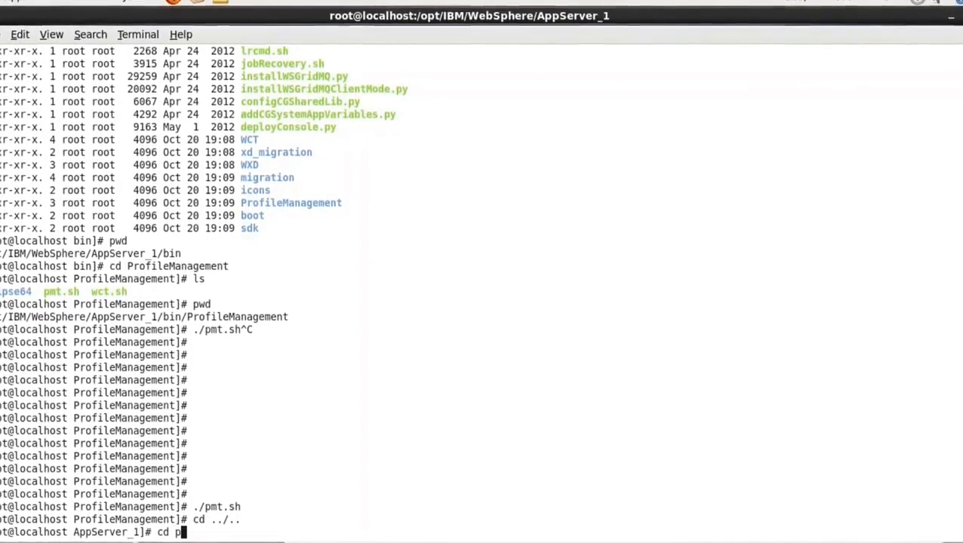
{"action": "type", "text": "ro"}
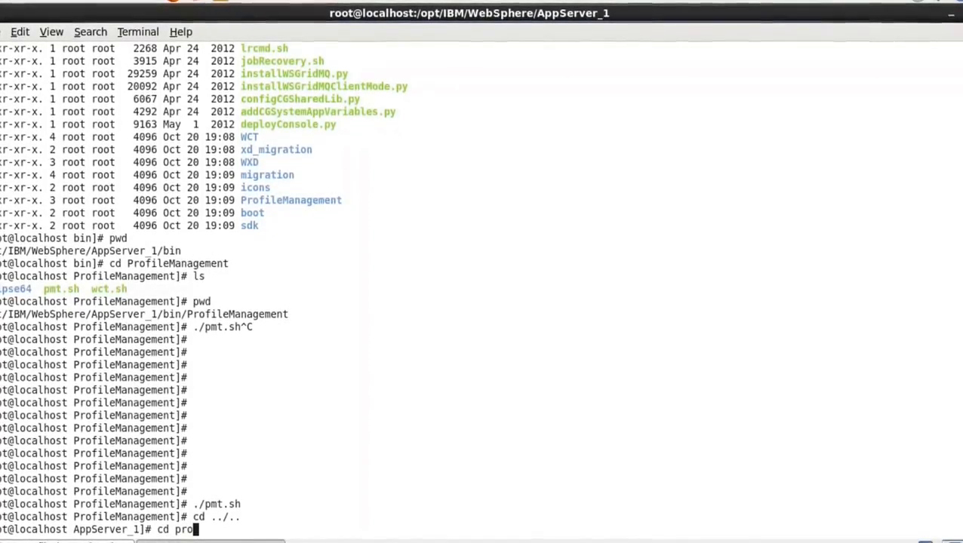
{"action": "type", "text": "file"}
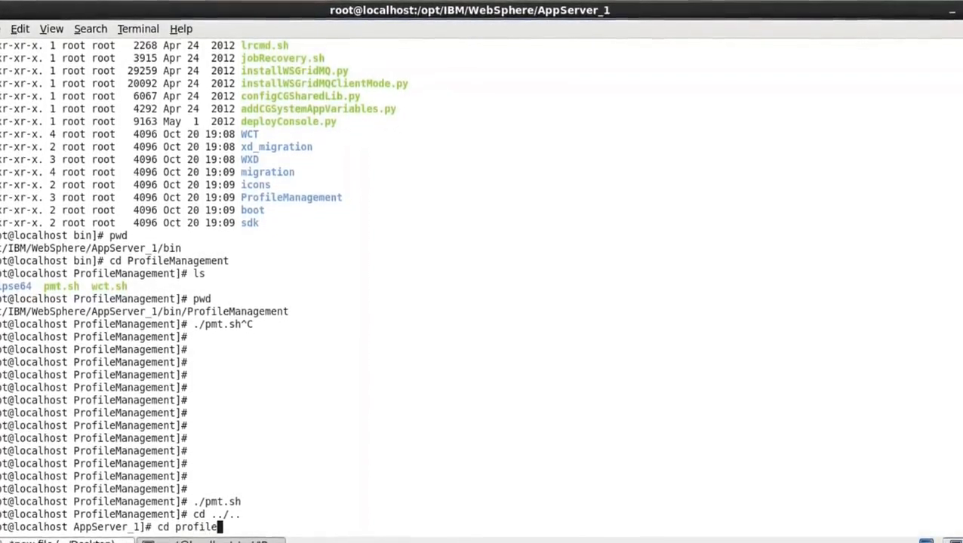
{"action": "type", "text": "s"}
{"action": "key", "text": "Return"}
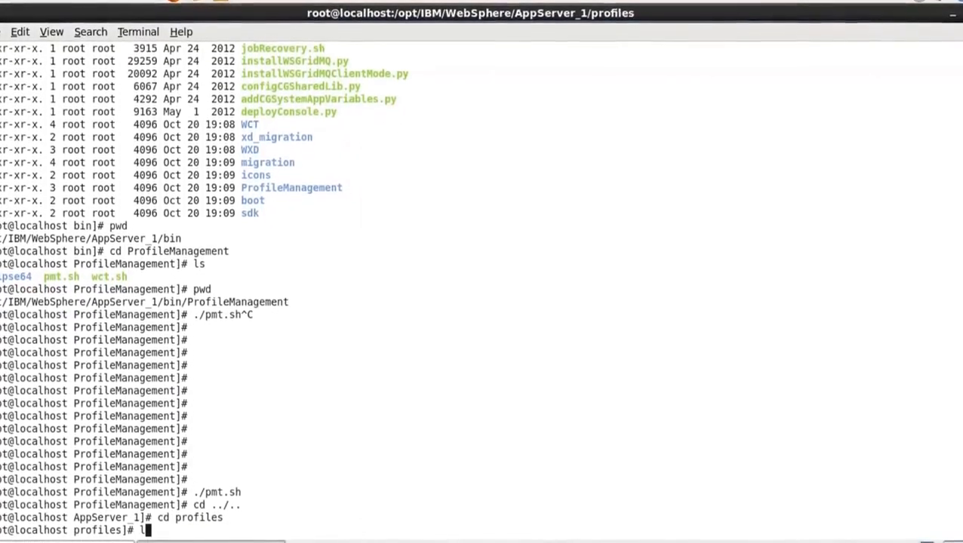
List the profiles directory's contents with ls, and in long time-sorted format with ls -lrt
{"action": "type", "text": "ls"}
{"action": "key", "text": "Return"}
{"action": "type", "text": "ls -lrt"}
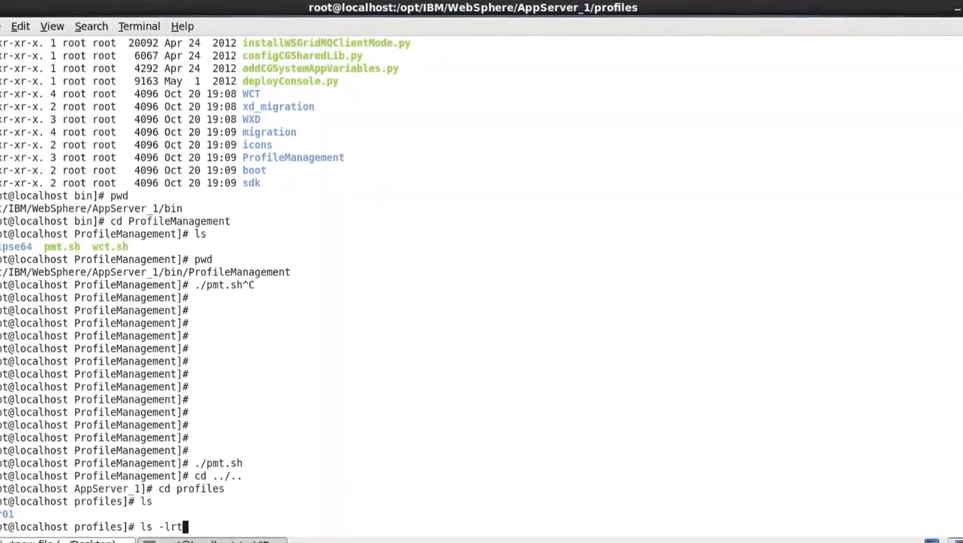
{"action": "key", "text": "Return"}
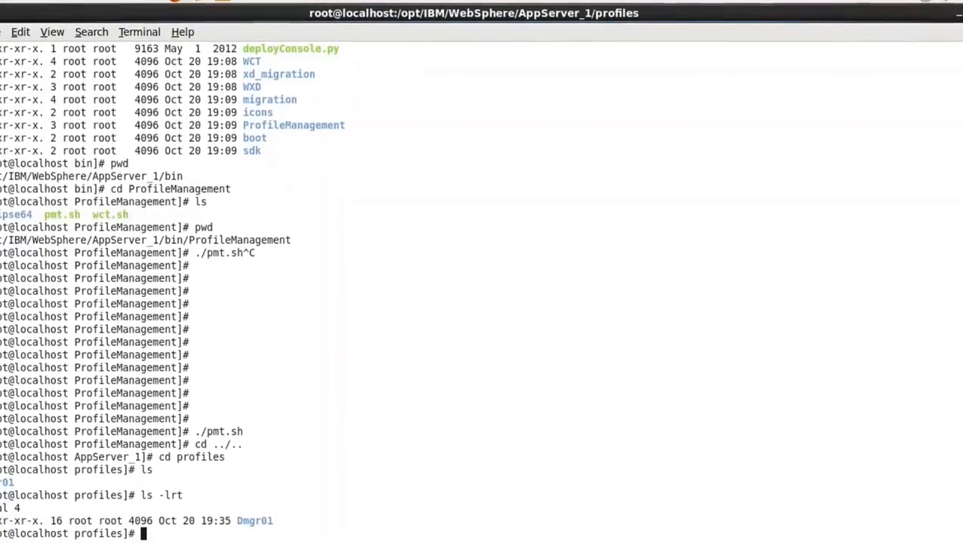
Change into the Dmgr01 profile directory, list its contents with ls and ls -lrt, and print its full path with pwd
{"action": "type", "text": "cd "}
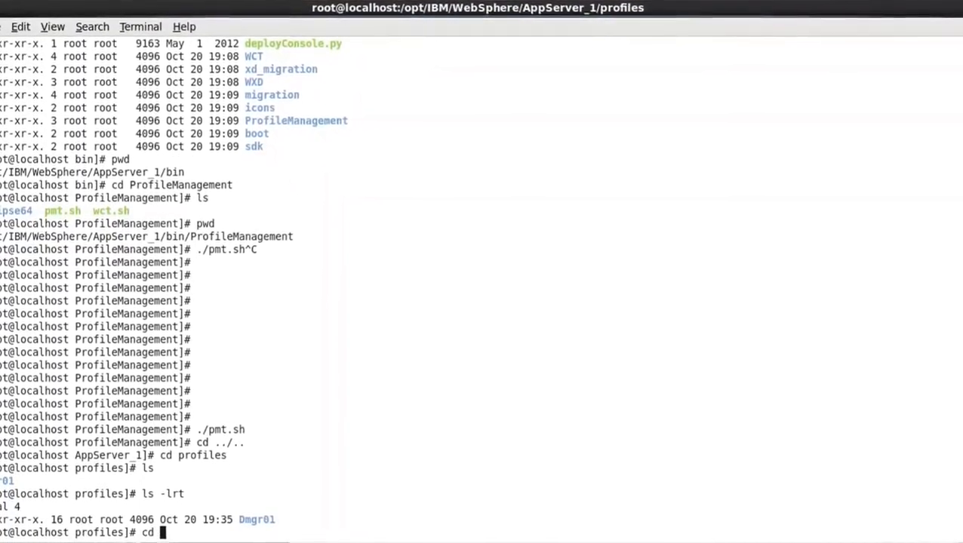
{"action": "type", "text": "Dmgr01/"}
{"action": "key", "text": "Return"}
{"action": "type", "text": "ls"}
{"action": "key", "text": "Return"}
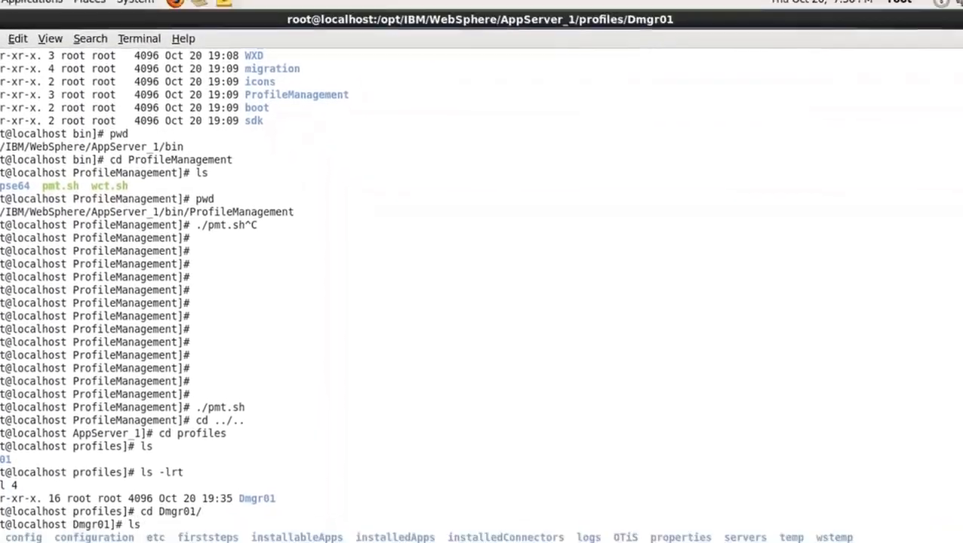
{"action": "type", "text": "ls -"}
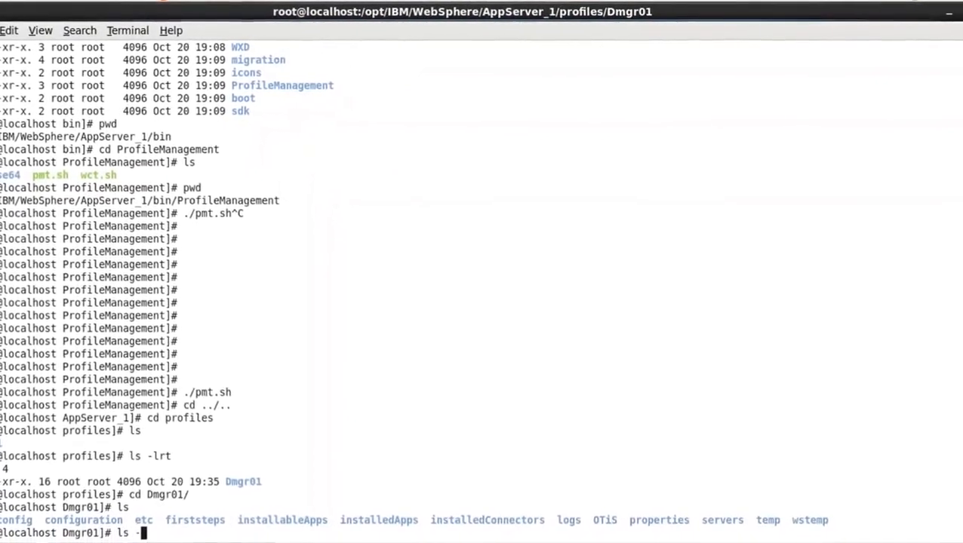
{"action": "type", "text": "lrt"}
{"action": "key", "text": "Return"}
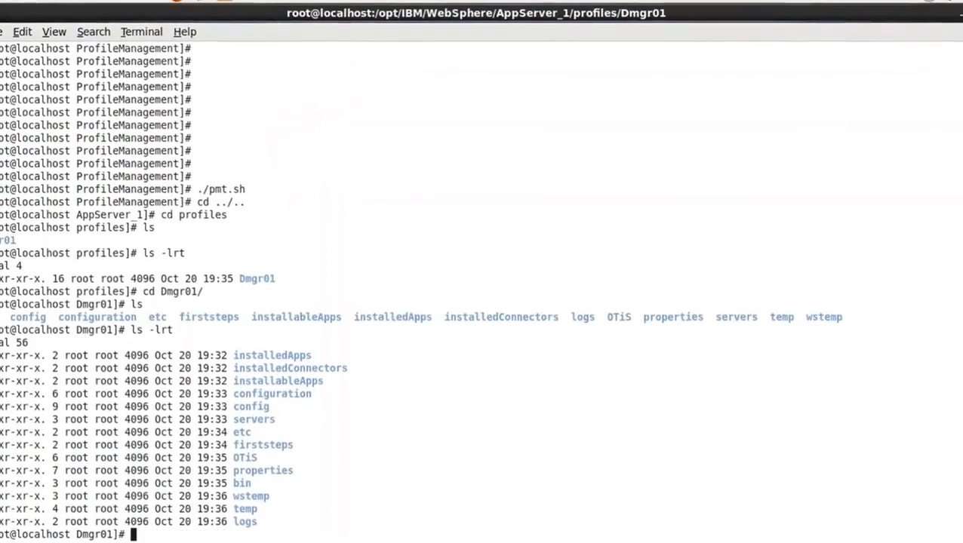
{"action": "type", "text": "pwd"}
{"action": "key", "text": "Return"}
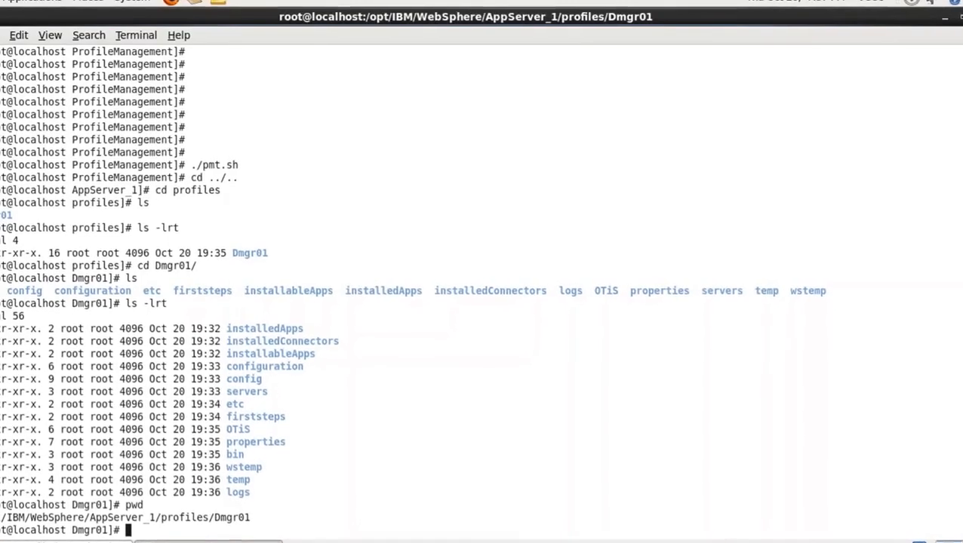
Enter Dmgr01's logs directory and list its files with ls and ls -lrt
{"action": "type", "text": "cd logs/"}
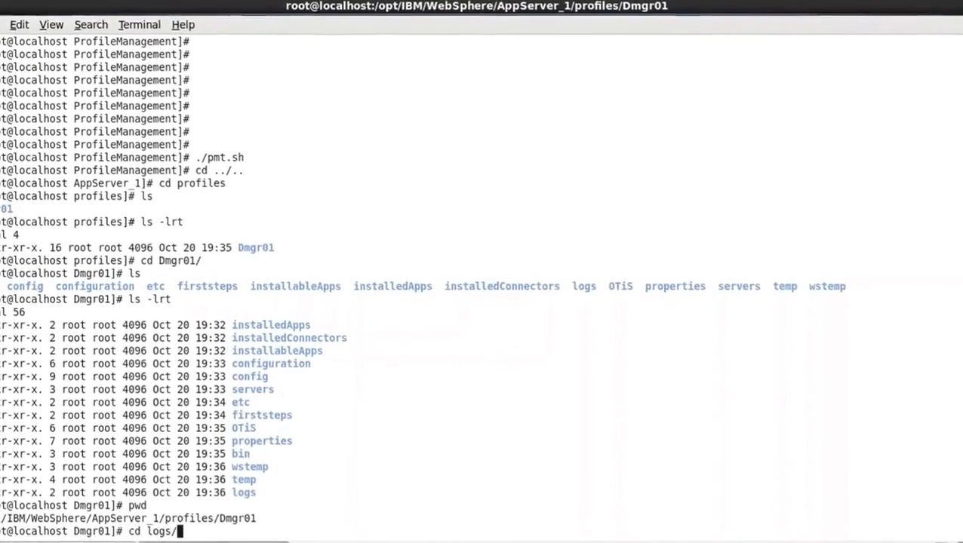
{"action": "key", "text": "Return"}
{"action": "type", "text": "ls"}
{"action": "key", "text": "Return"}
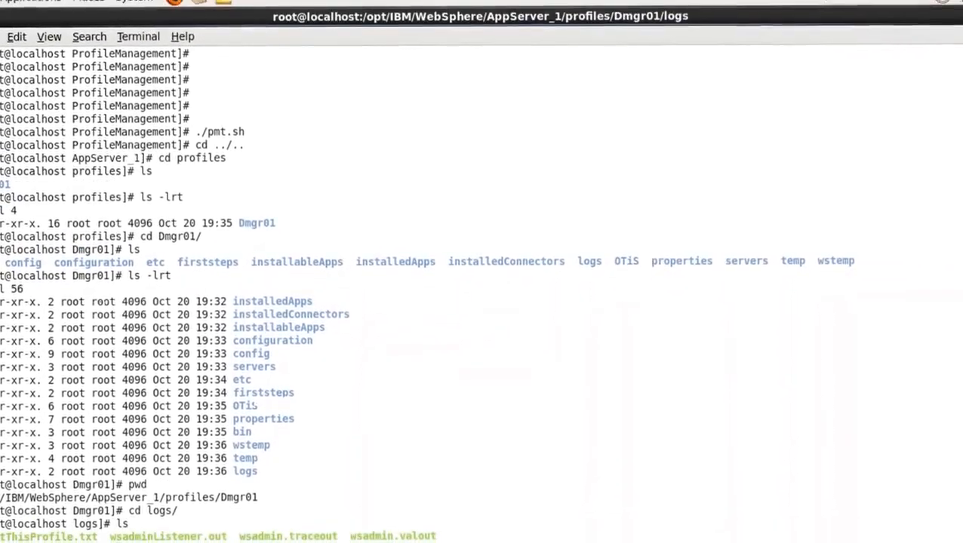
{"action": "type", "text": "ls -lr"}
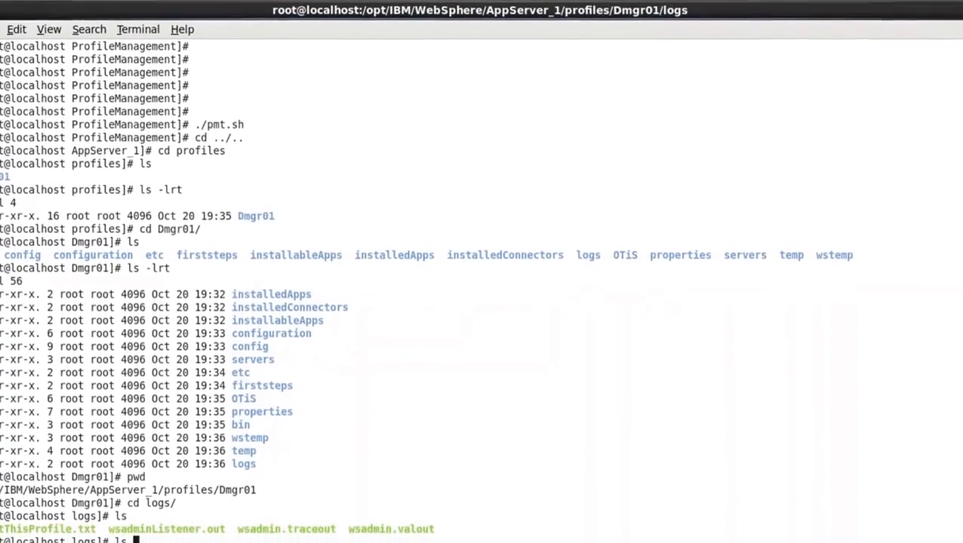
{"action": "type", "text": "t"}
{"action": "key", "text": "Return"}
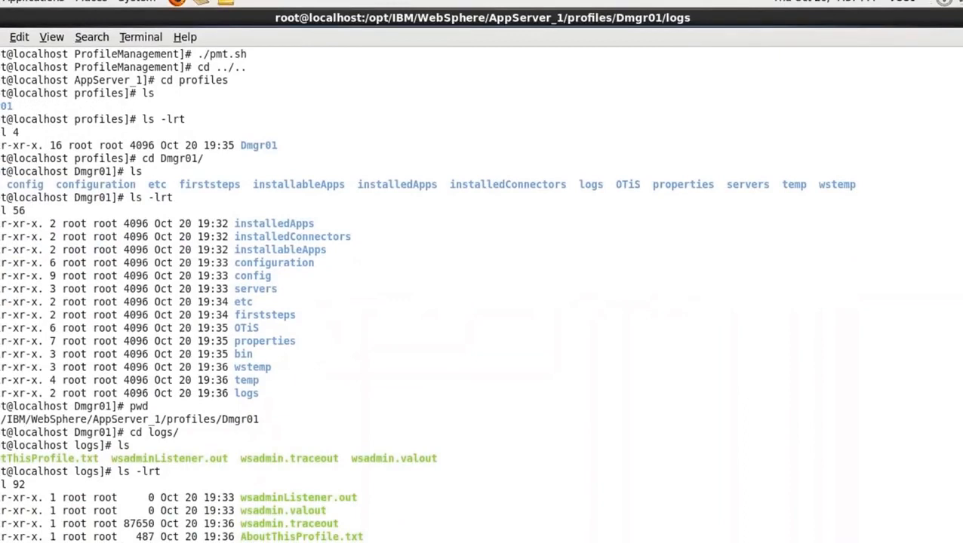
Go up from logs to the AppServer_1 directory, change into its bin directory, and review the ls listing of its scripts
{"action": "type", "text": "cd ."}
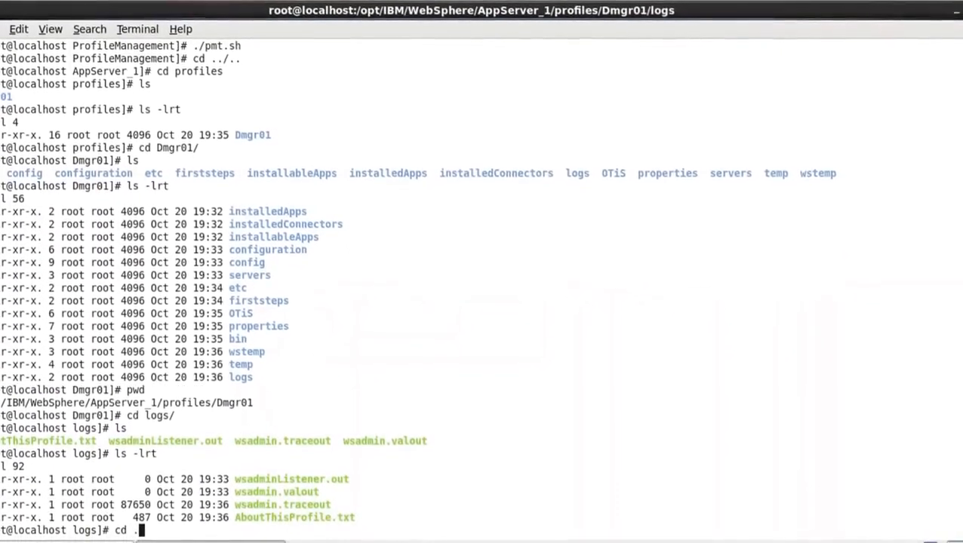
{"action": "type", "text": "./.."}
{"action": "key", "text": "Return"}
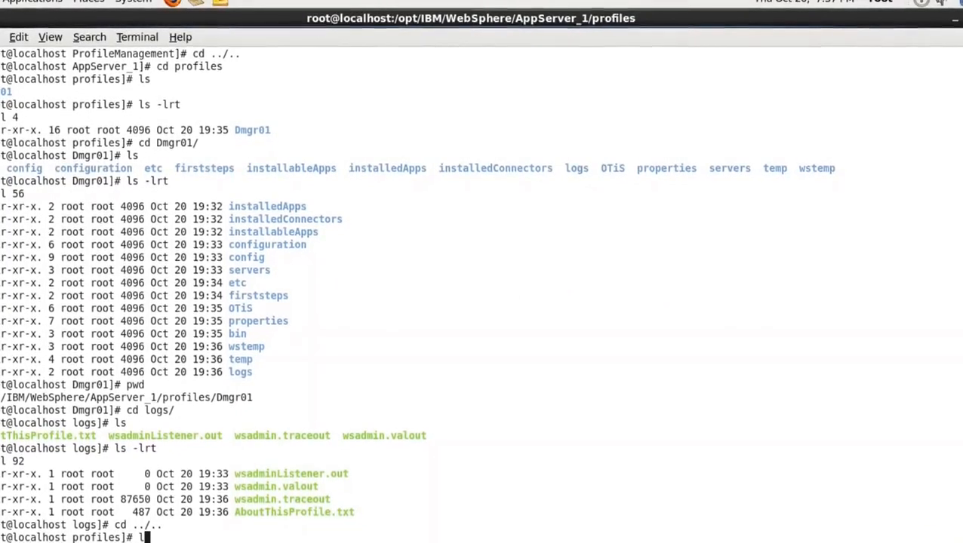
{"action": "type", "text": "cd bi"}
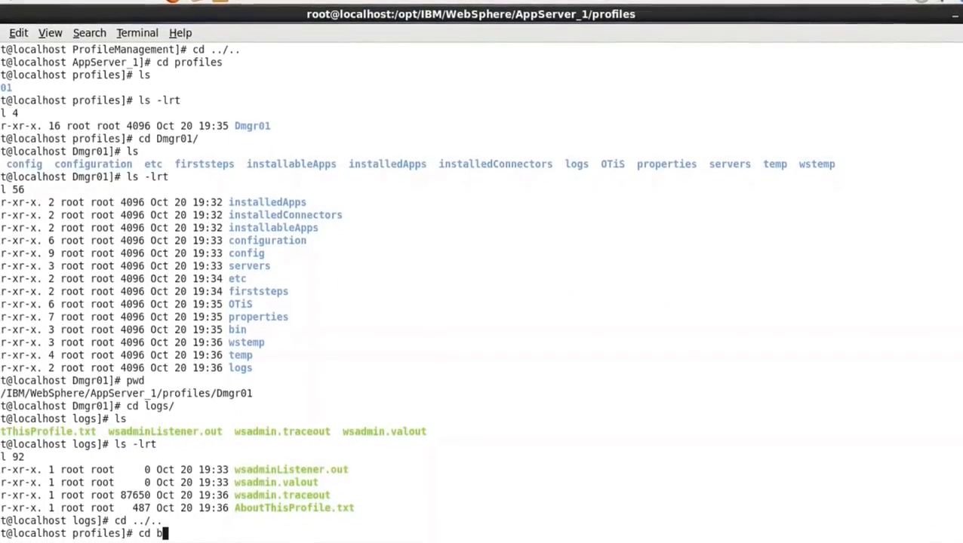
{"action": "key", "text": "BackSpace"}
{"action": "key", "text": "BackSpace"}
{"action": "key", "text": "BackSpace"}
{"action": "key", "text": "BackSpace"}
{"action": "key", "text": "BackSpace"}
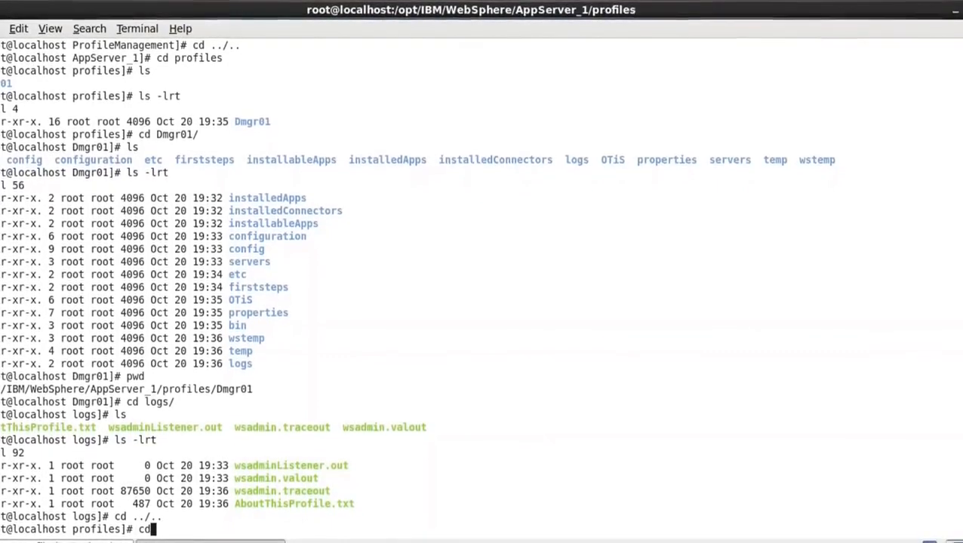
{"action": "type", "text": "cd .."}
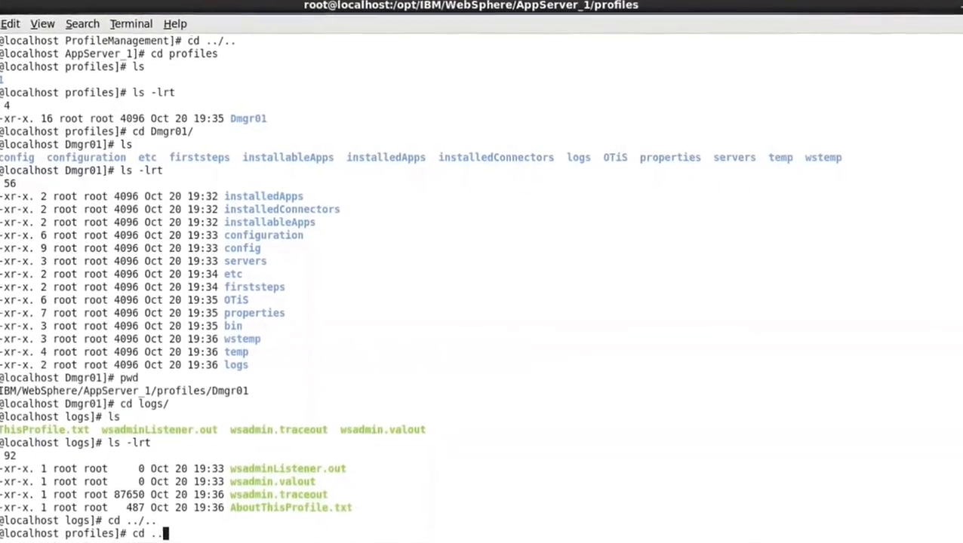
{"action": "type", "text": "cd bin"}
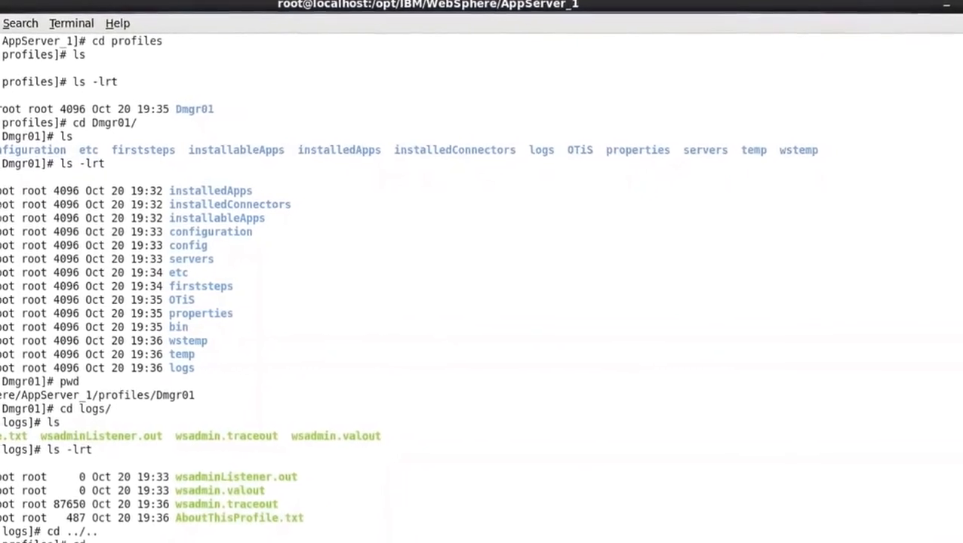
{"action": "key", "text": "Return"}
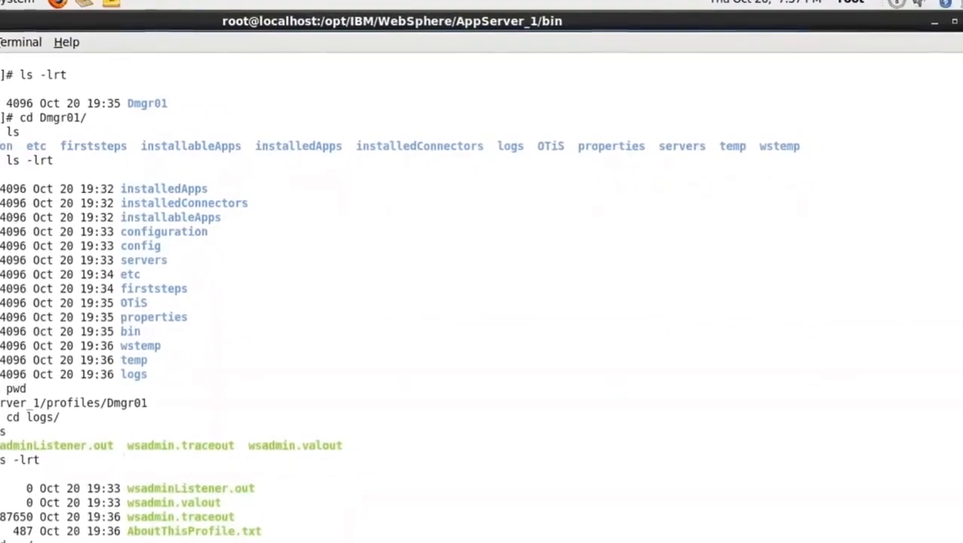
{"action": "type", "text": "ls"}
{"action": "key", "text": "Return"}
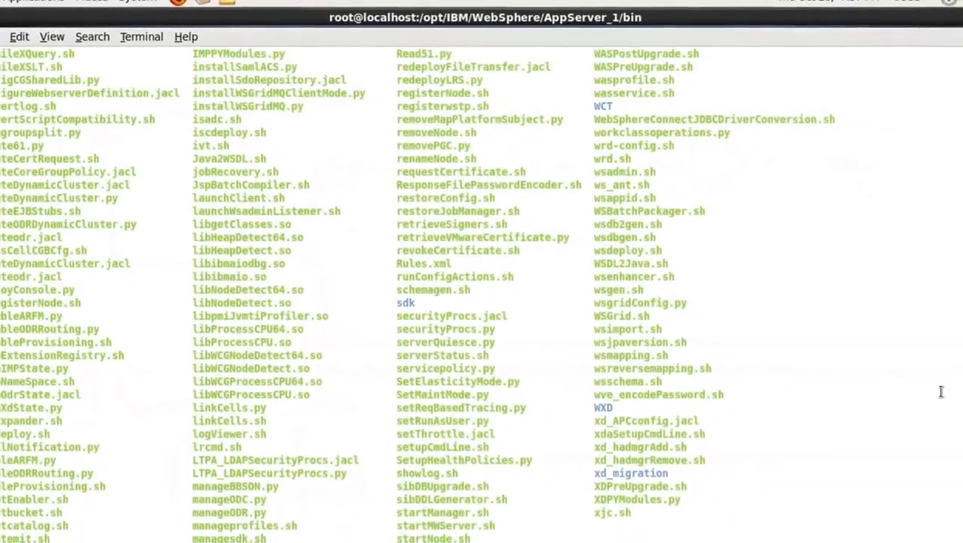
{"action": "scroll", "coordinate": [481, 287], "scroll_direction": "up", "scroll_amount": 9}
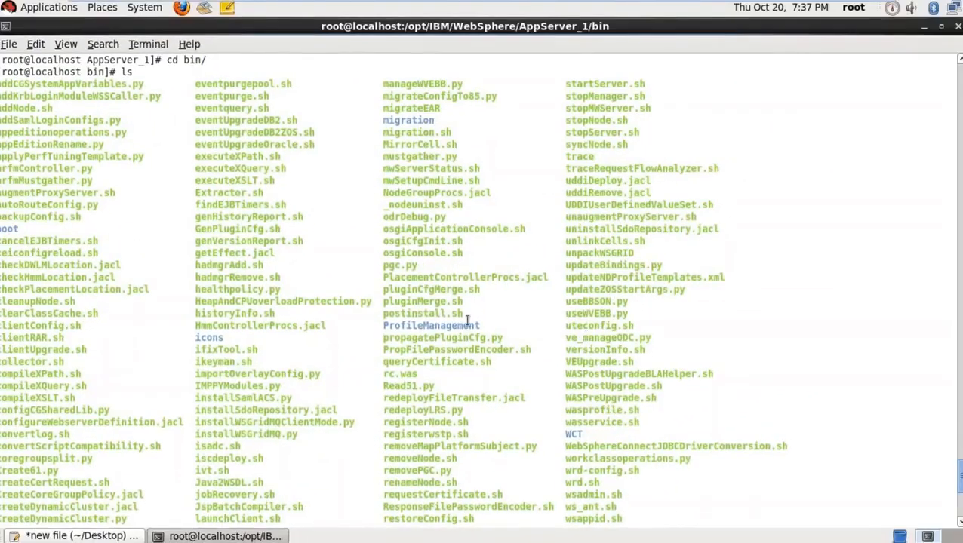
Copy the ProfileManagement name from the listing, cd into that directory, list its contents, and look back over the bin listing
{"action": "double_click", "coordinate": [466, 324]}
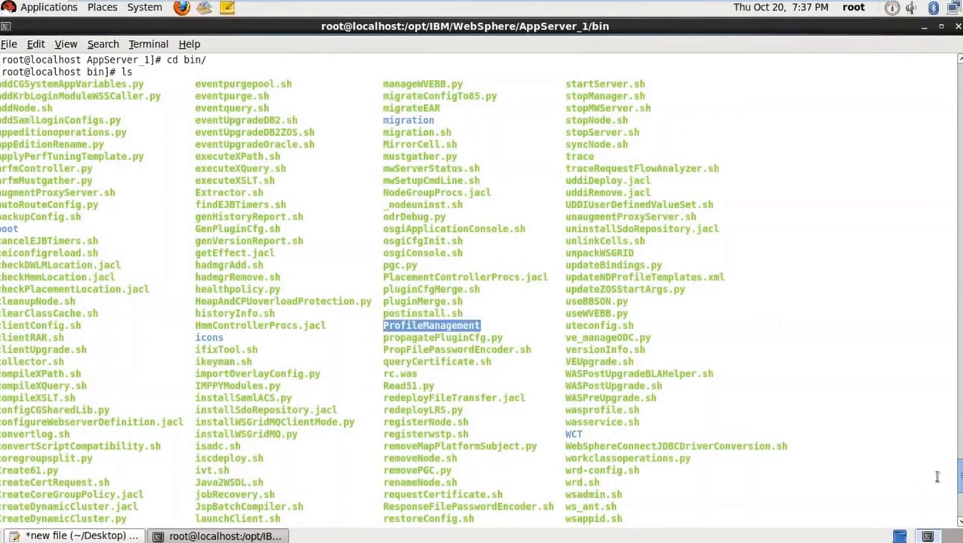
{"action": "right_click", "coordinate": [479, 327]}
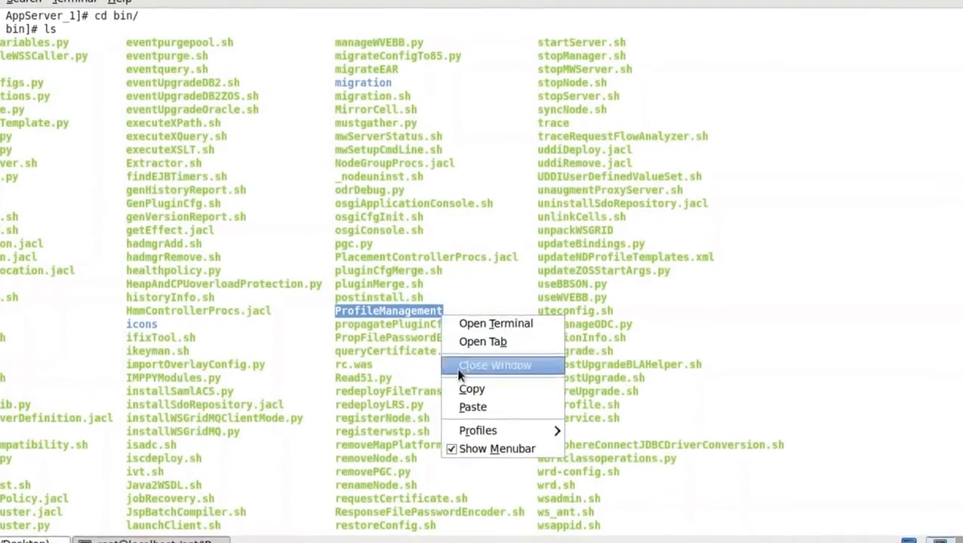
{"action": "left_click", "coordinate": [498, 394]}
{"action": "right_click", "coordinate": [666, 477]}
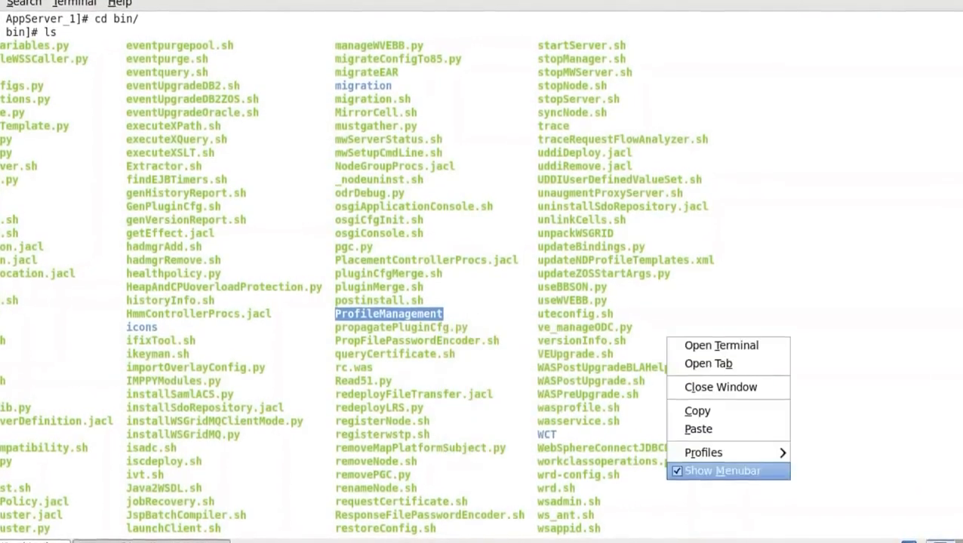
{"action": "left_click", "coordinate": [697, 431]}
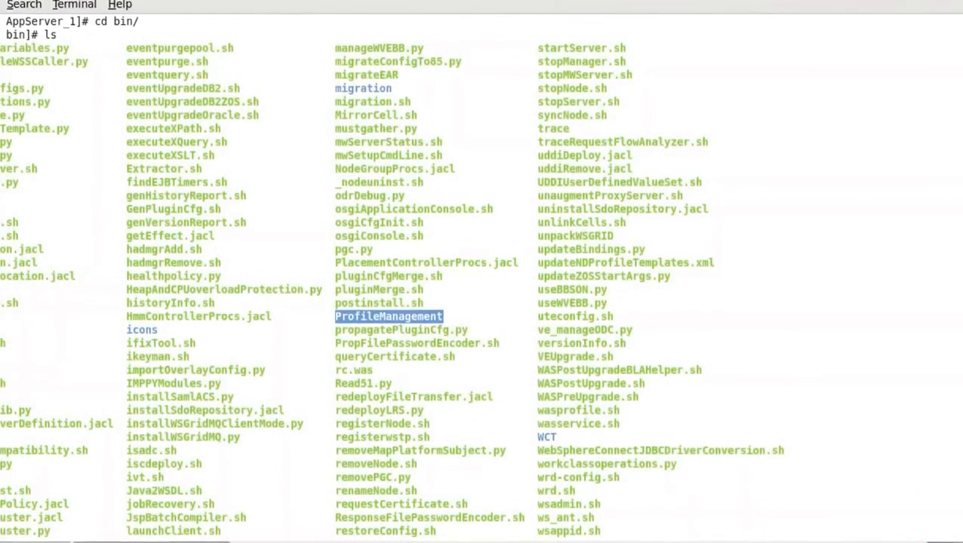
{"action": "key", "text": "Return"}
{"action": "type", "text": "ls"}
{"action": "key", "text": "Return"}
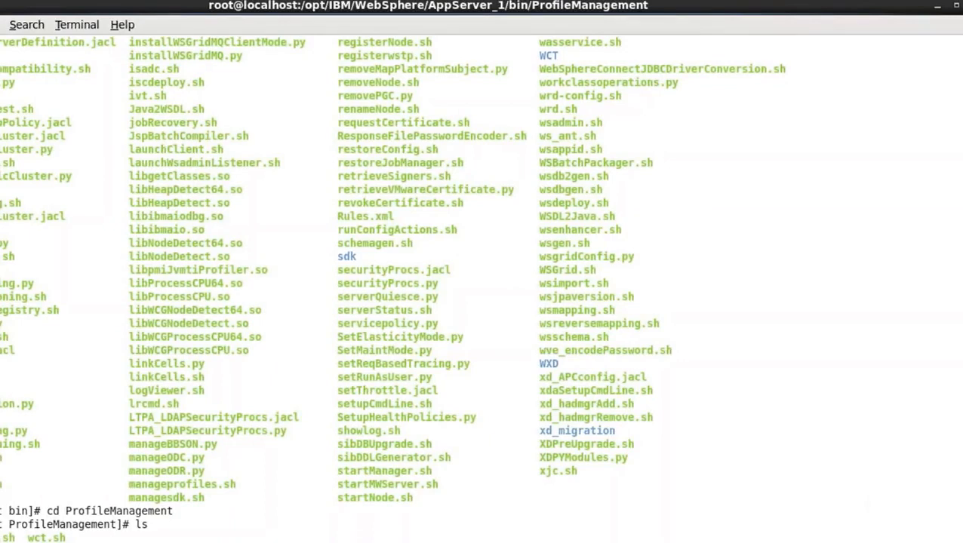
{"action": "scroll", "coordinate": [481, 271], "scroll_direction": "up", "scroll_amount": 10}
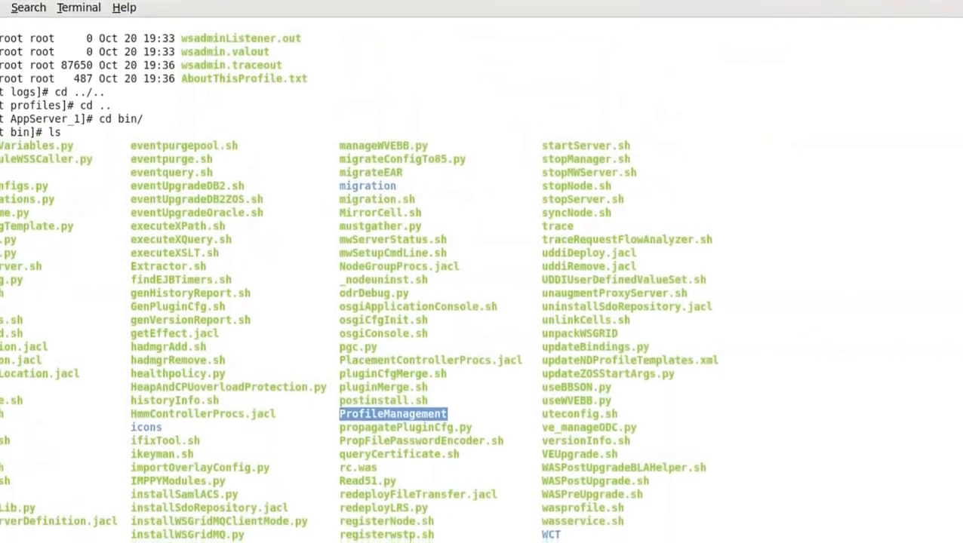
{"action": "scroll", "coordinate": [481, 281], "scroll_direction": "down", "scroll_amount": 2}
{"action": "scroll", "coordinate": [481, 281], "scroll_direction": "down", "scroll_amount": 2}
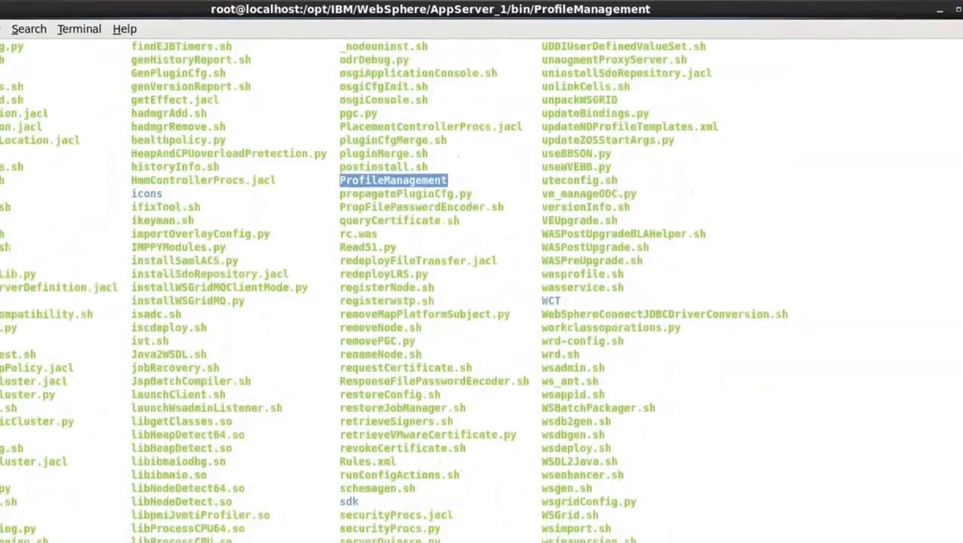
{"action": "scroll", "coordinate": [481, 281], "scroll_direction": "down", "scroll_amount": 7}
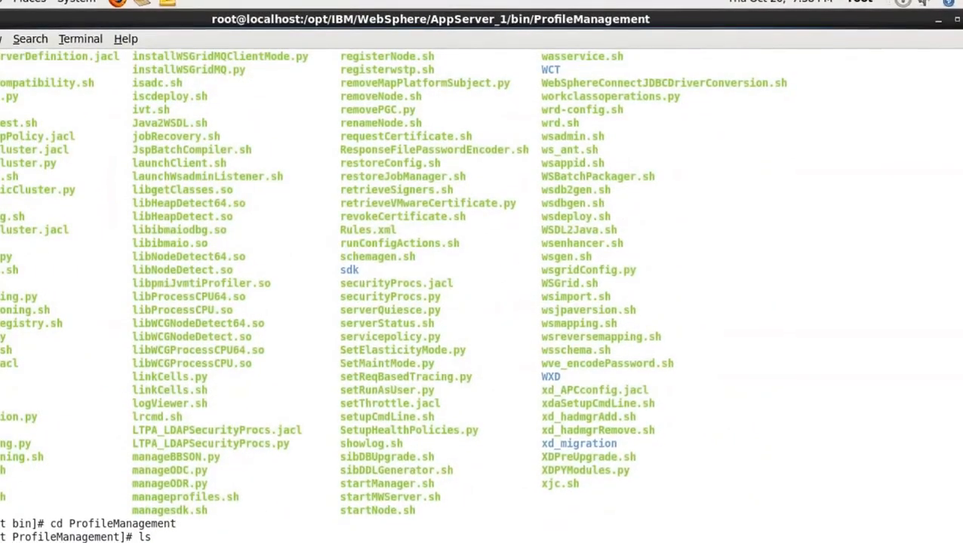
Go up two levels from ProfileManagement to the AppServer_1 directory with cd ../.. and list its contents with ls -lrt
{"action": "scroll", "coordinate": [482, 281], "scroll_direction": "up", "scroll_amount": 4}
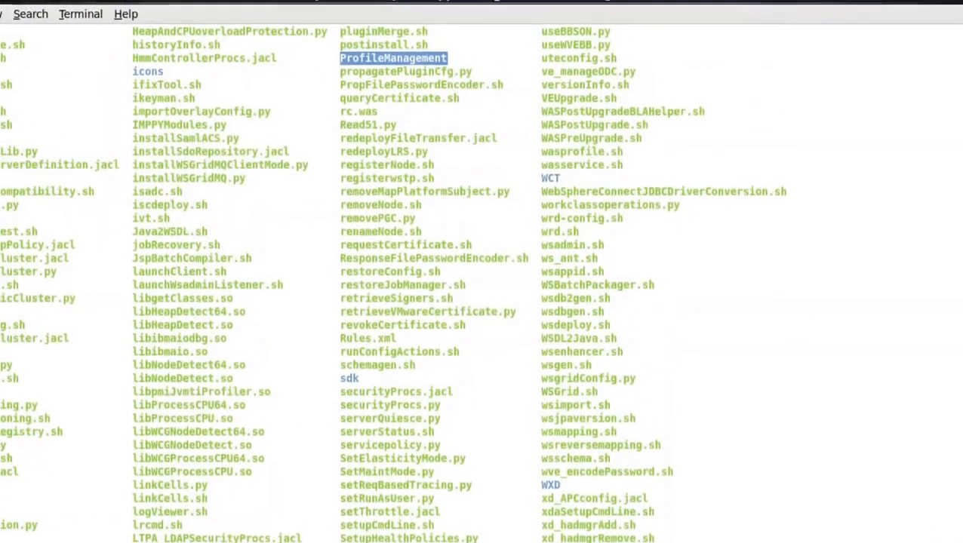
{"action": "scroll", "coordinate": [482, 280], "scroll_direction": "up", "scroll_amount": 1}
{"action": "scroll", "coordinate": [481, 281], "scroll_direction": "down", "scroll_amount": 4}
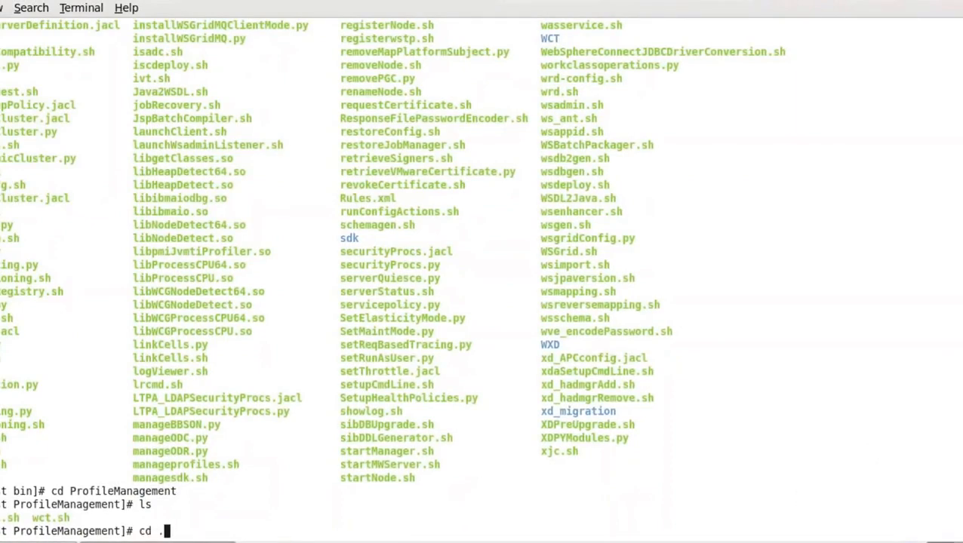
{"action": "key", "text": "Return"}
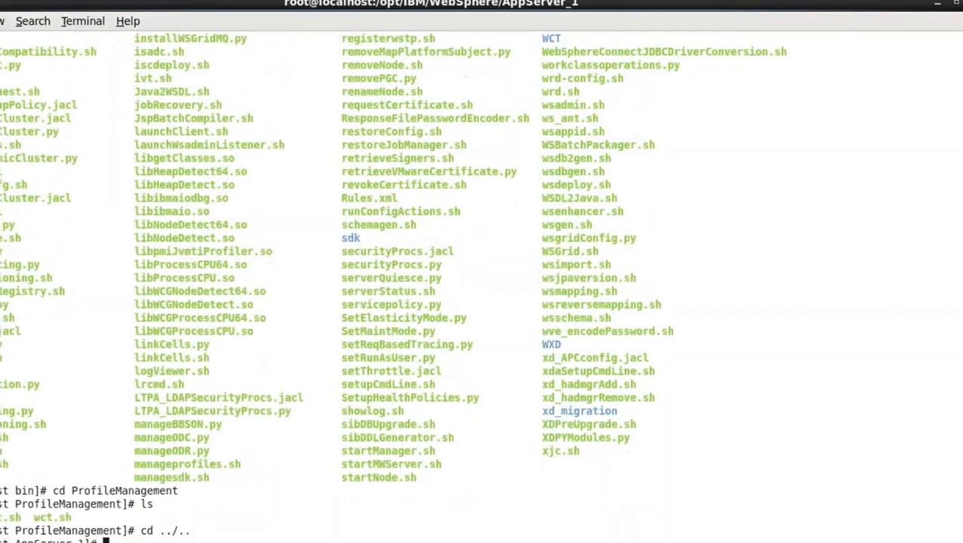
{"action": "type", "text": "ls -lrt"}
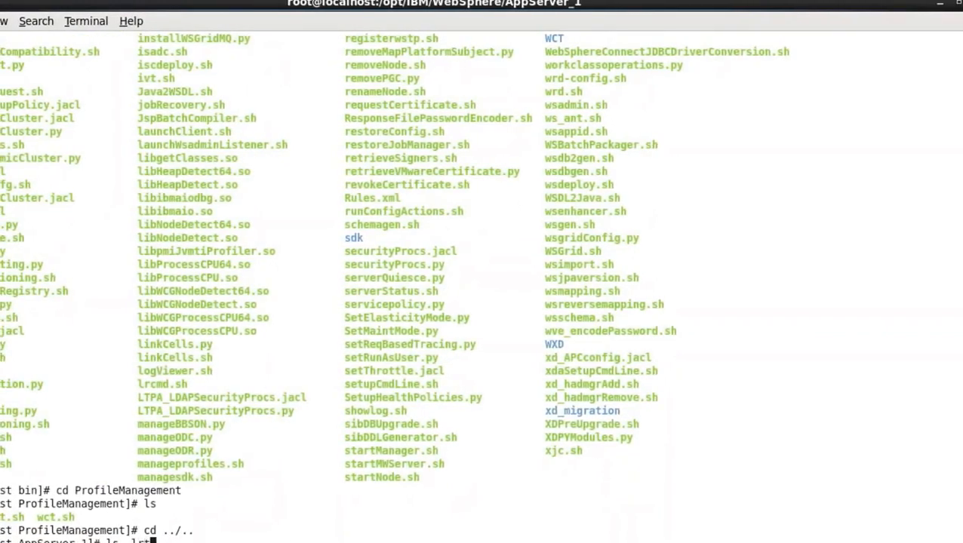
{"action": "key", "text": "Return"}
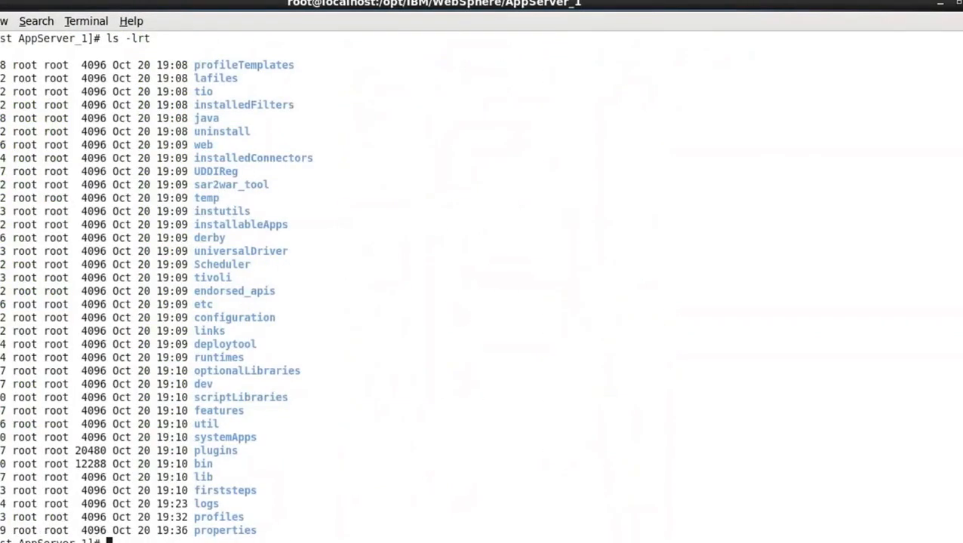
Change into AppServer_1's properties directory and list its files with ls and ls -lrt
{"action": "type", "text": "cd "}
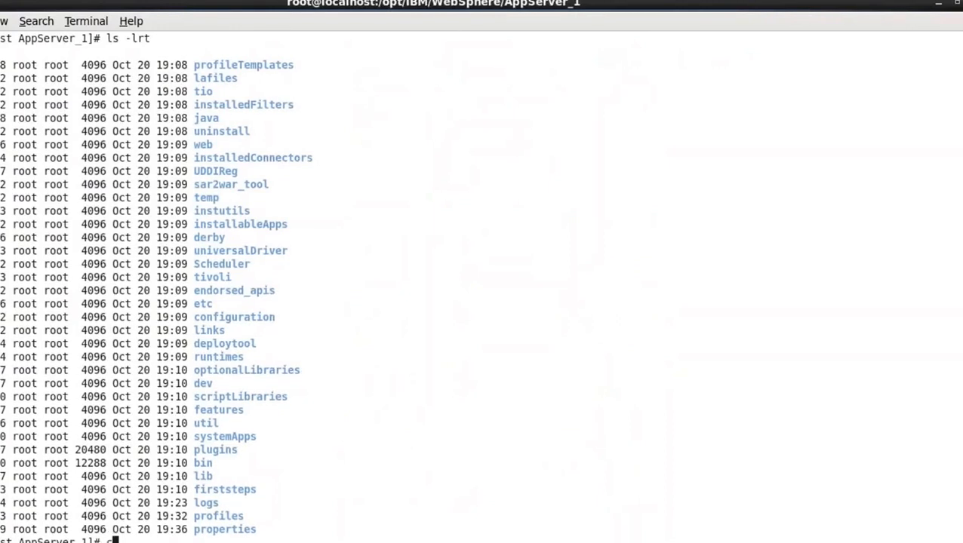
{"action": "type", "text": "properties/"}
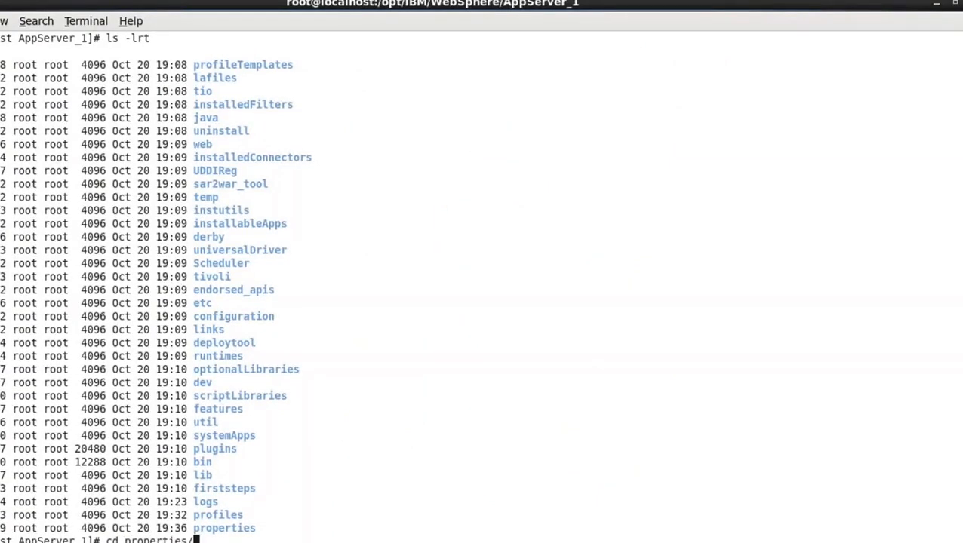
{"action": "key", "text": "Return"}
{"action": "type", "text": "ls"}
{"action": "key", "text": "Return"}
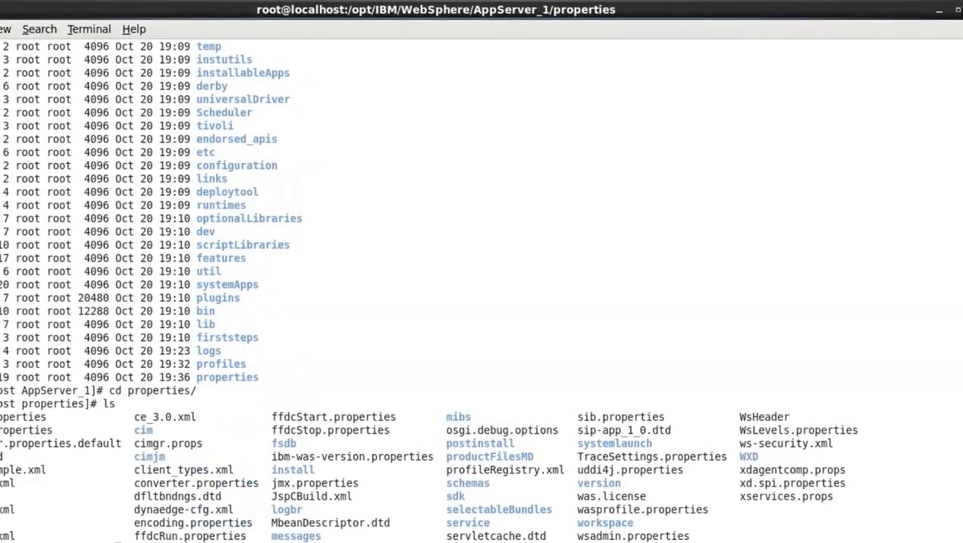
{"action": "key", "text": "Return"}
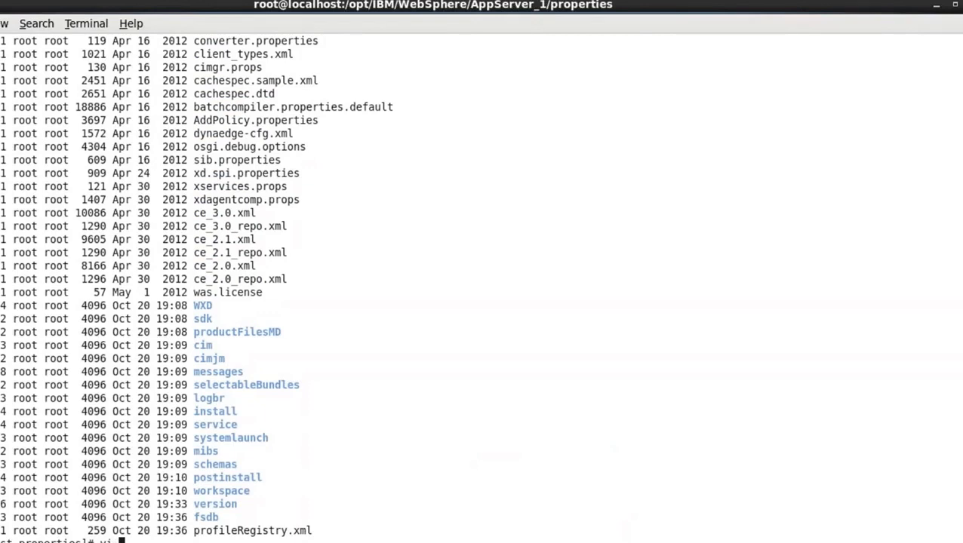
Copy the profileRegistry.xml name from the listing and open that file in vi
{"action": "double_click", "coordinate": [274, 530]}
{"action": "right_click", "coordinate": [422, 440]}
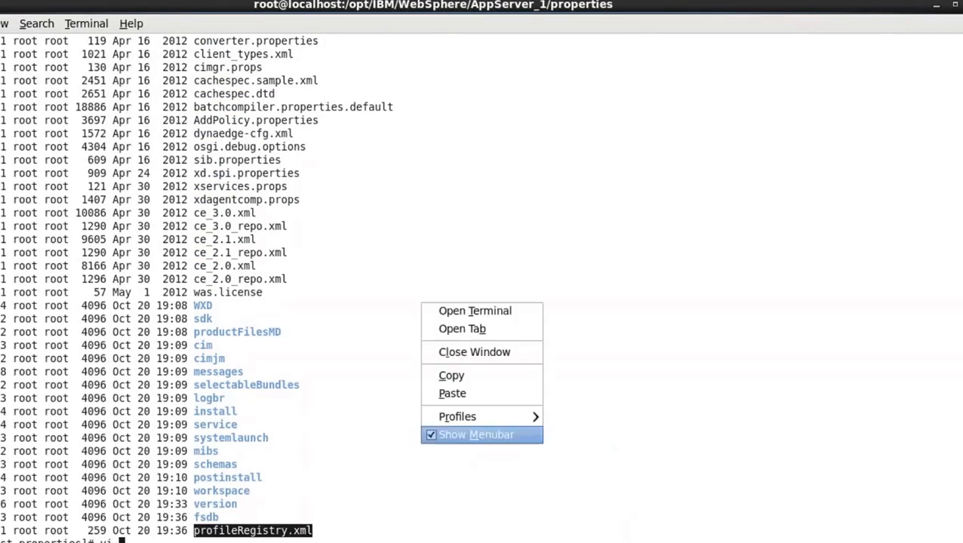
{"action": "left_click", "coordinate": [449, 375]}
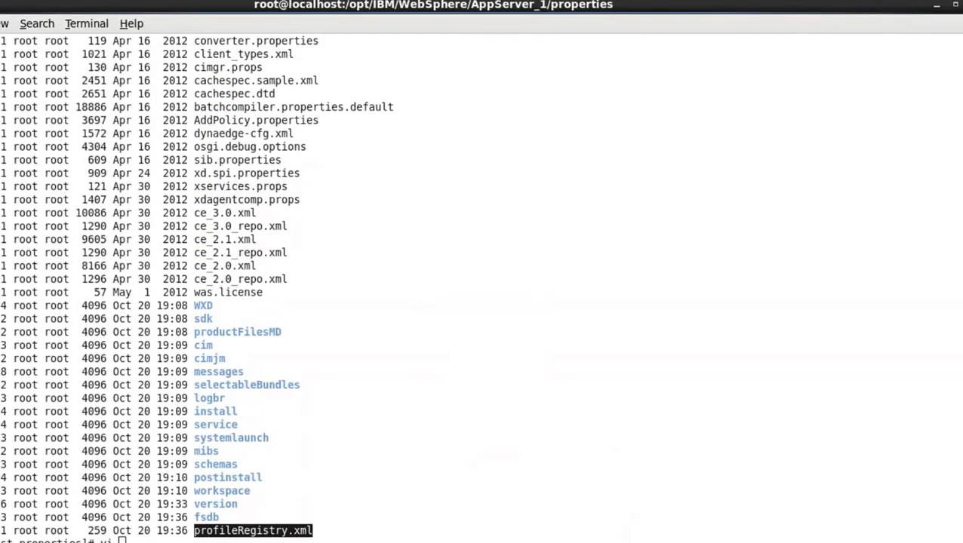
{"action": "right_click", "coordinate": [452, 462]}
{"action": "left_click", "coordinate": [478, 410]}
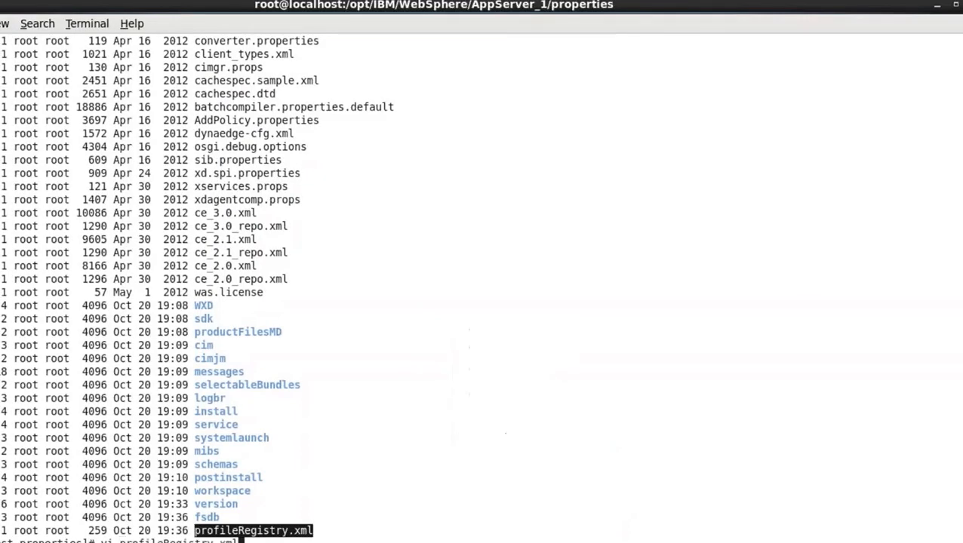
{"action": "key", "text": "Return"}
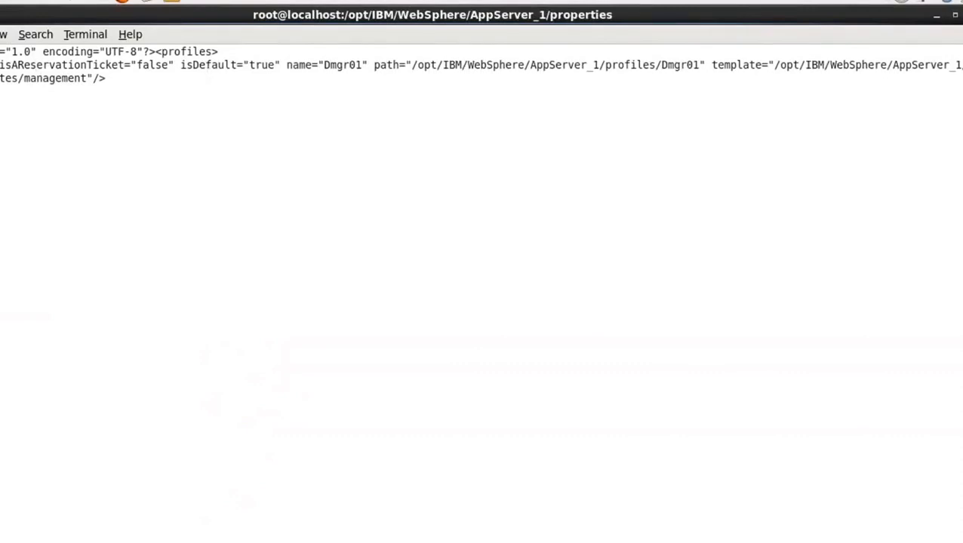
Examine the profile entry's name, path and template attributes in profileRegistry.xml, and quit vi with :q
{"action": "left_click_drag", "start_coordinate": [1, 53], "coordinate": [70, 58]}
{"action": "left_click", "coordinate": [255, 119]}
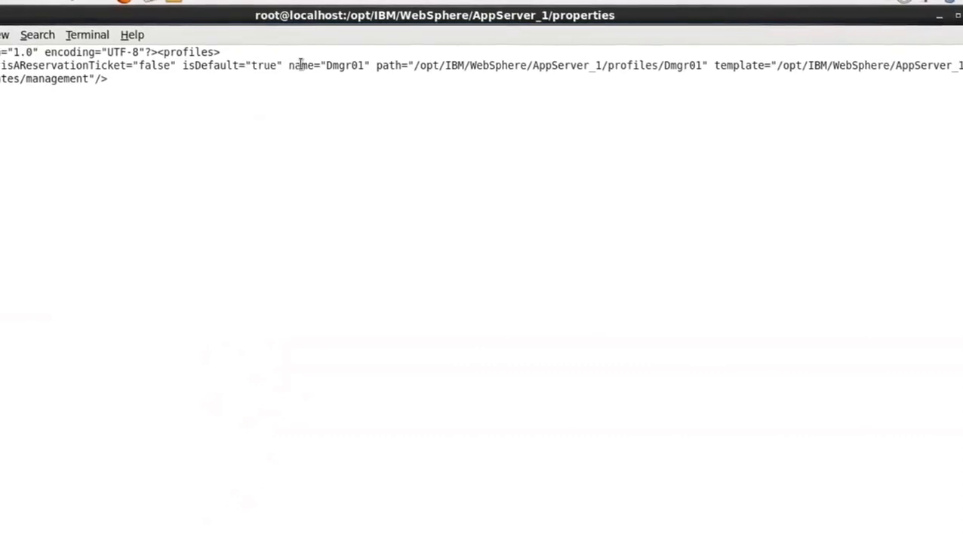
{"action": "left_click_drag", "start_coordinate": [289, 65], "coordinate": [962, 72]}
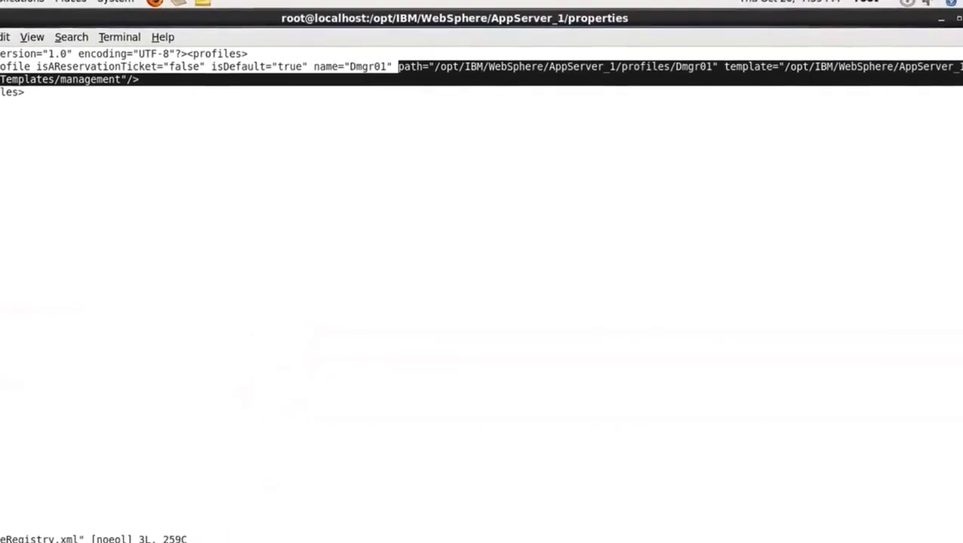
{"action": "left_click", "coordinate": [875, 151]}
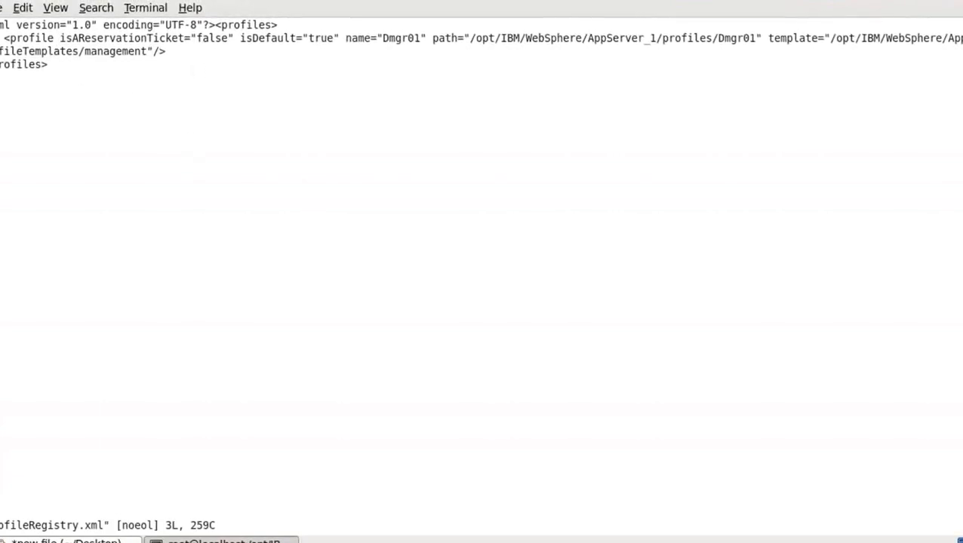
{"action": "type", "text": ":"}
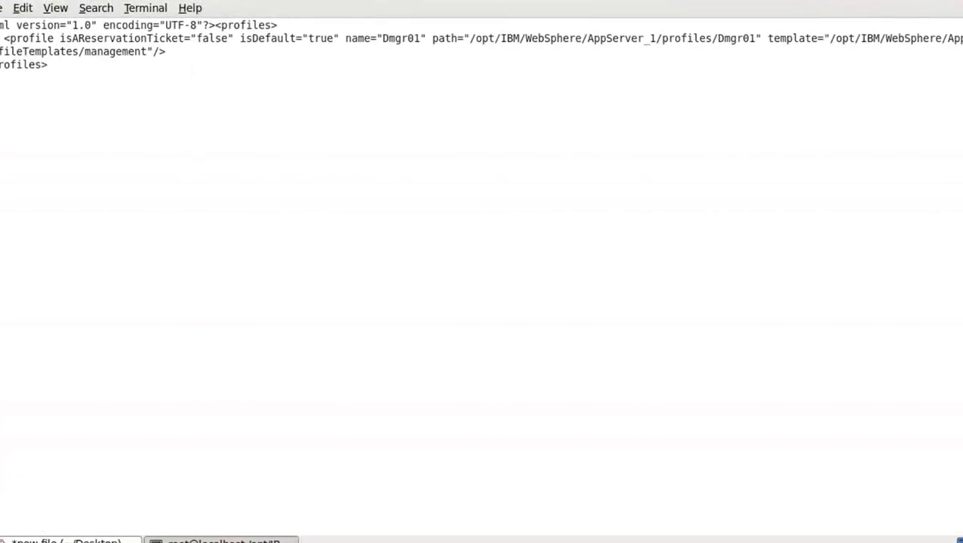
{"action": "type", "text": "q"}
{"action": "key", "text": "Return"}
Print the properties directory's full path with pwd and highlight profileRegistry.xml in the listing
{"action": "type", "text": "pw"}
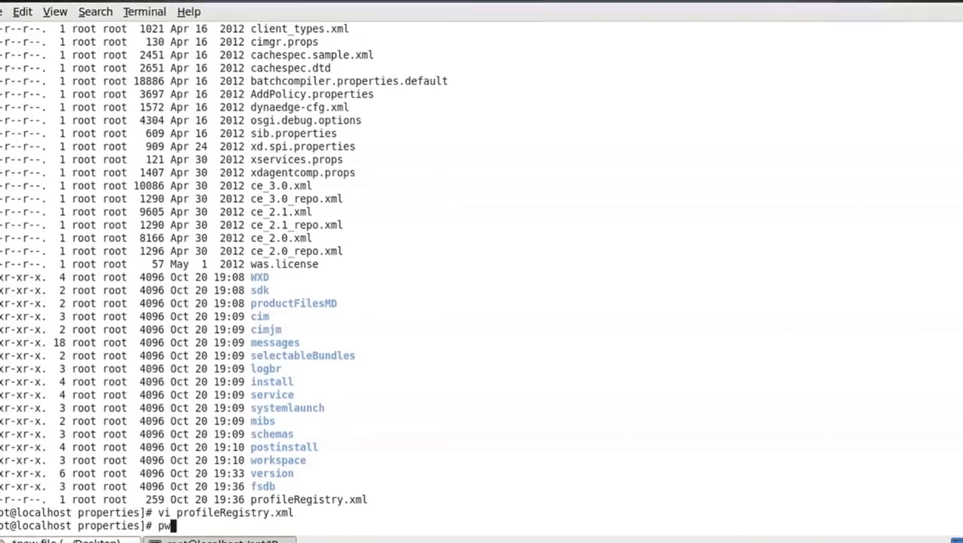
{"action": "type", "text": "d"}
{"action": "key", "text": "Return"}
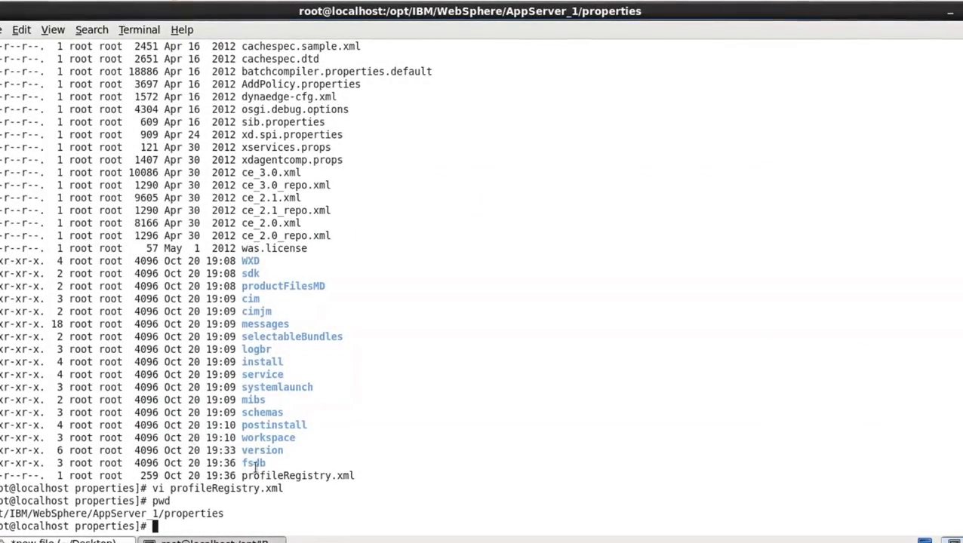
{"action": "left_click_drag", "start_coordinate": [255, 465], "coordinate": [281, 473]}
{"action": "double_click", "coordinate": [294, 476]}
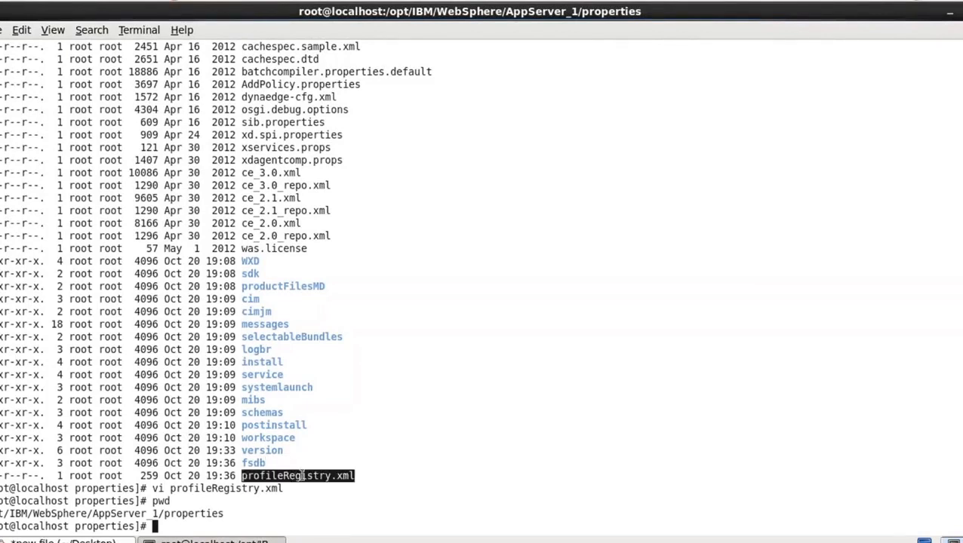
{"action": "left_click", "coordinate": [372, 460]}
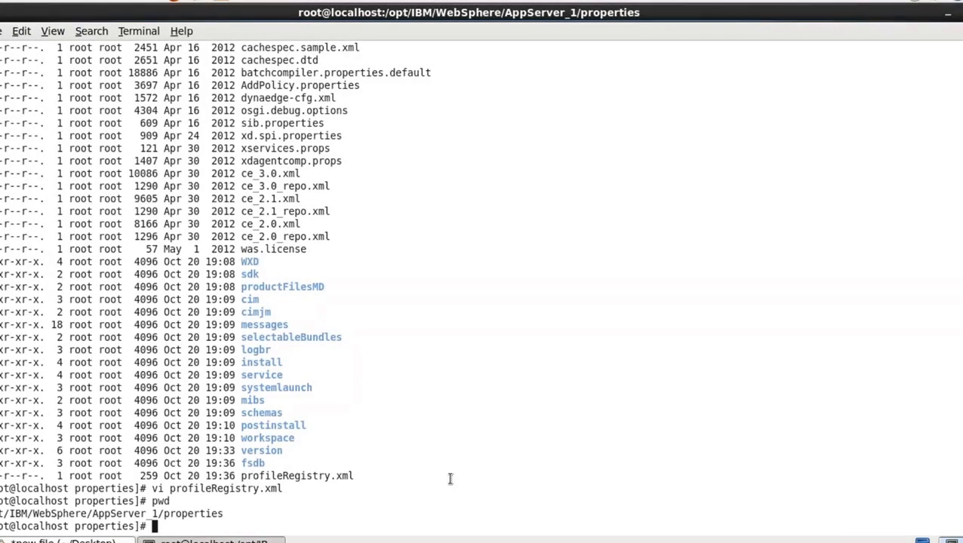
Go up from properties to AppServer_1 and change into its profiles directory
{"action": "type", "text": "cd .."}
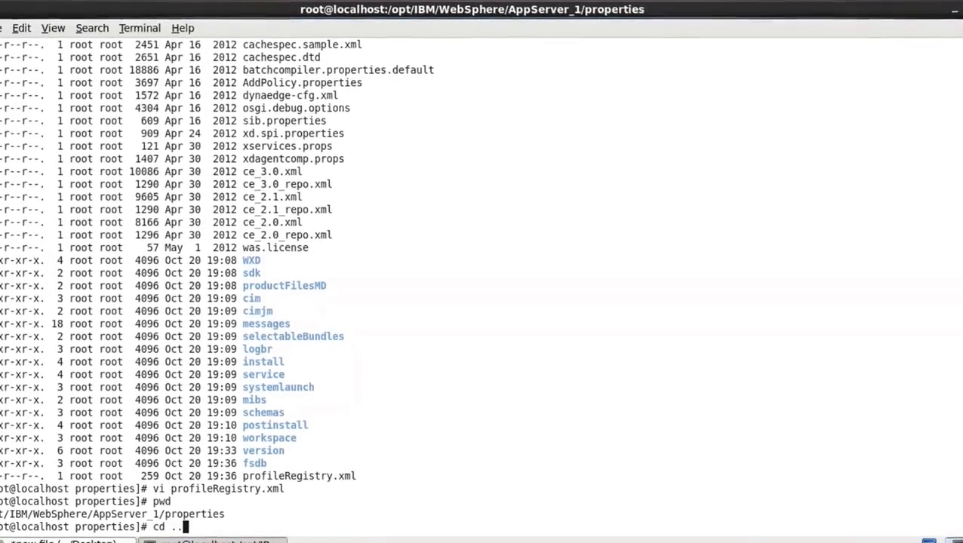
{"action": "key", "text": "Return"}
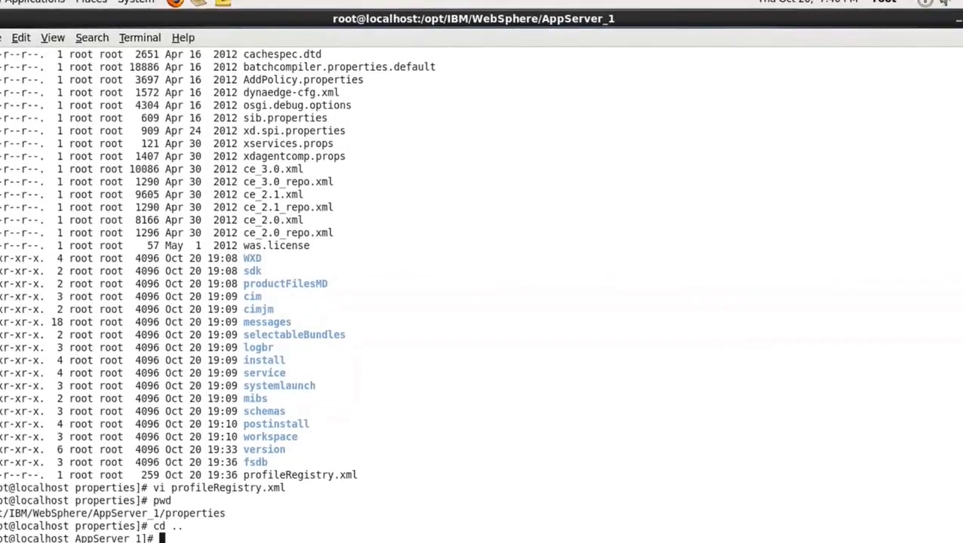
{"action": "type", "text": "cd "}
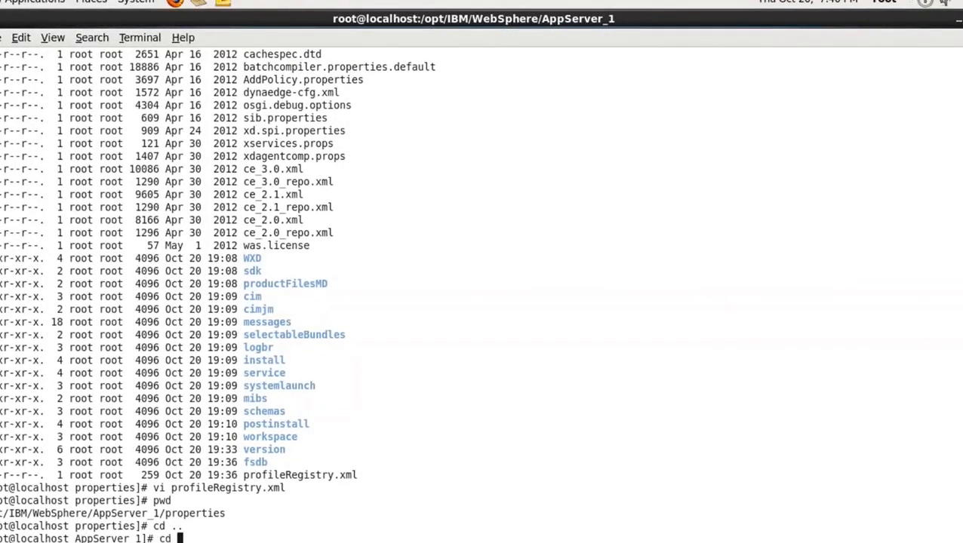
{"action": "type", "text": "pr"}
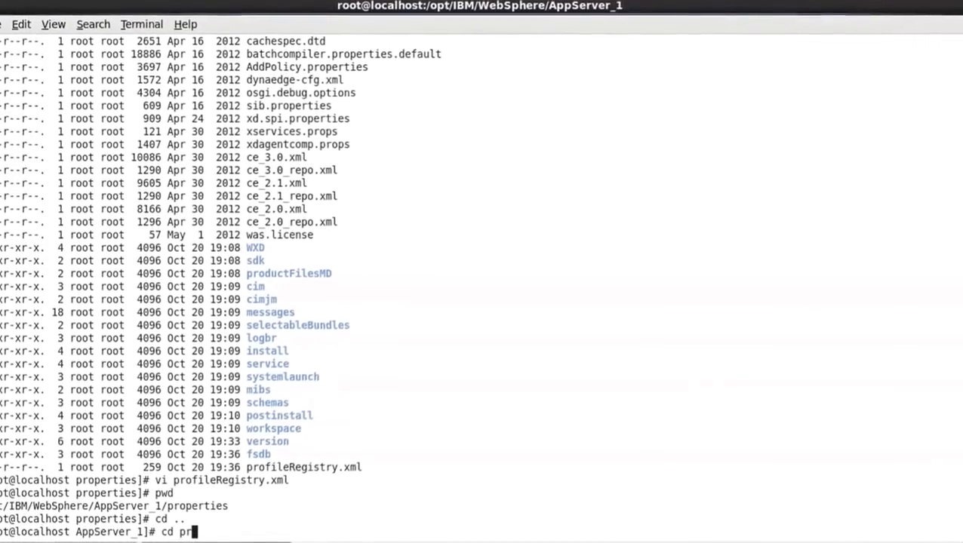
{"action": "type", "text": "ofile"}
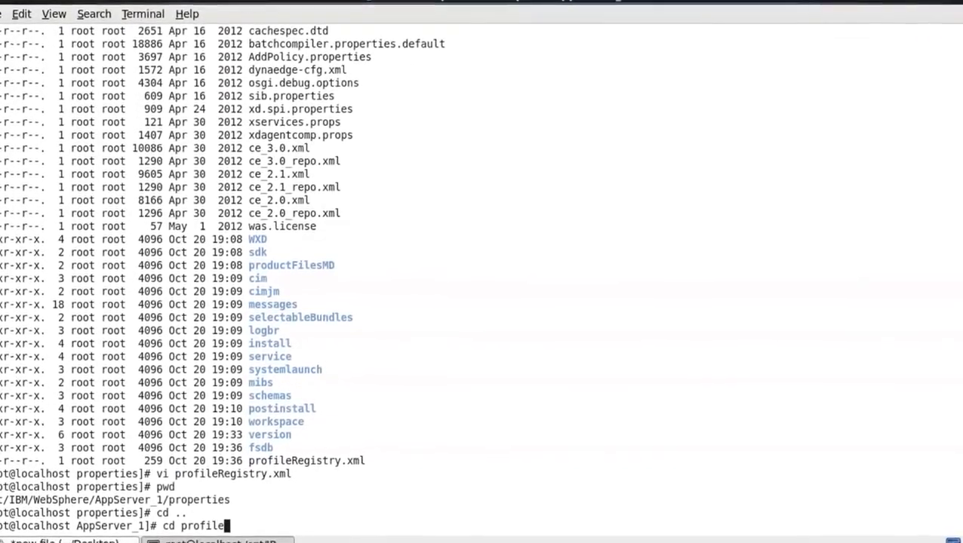
{"action": "key", "text": "Return"}
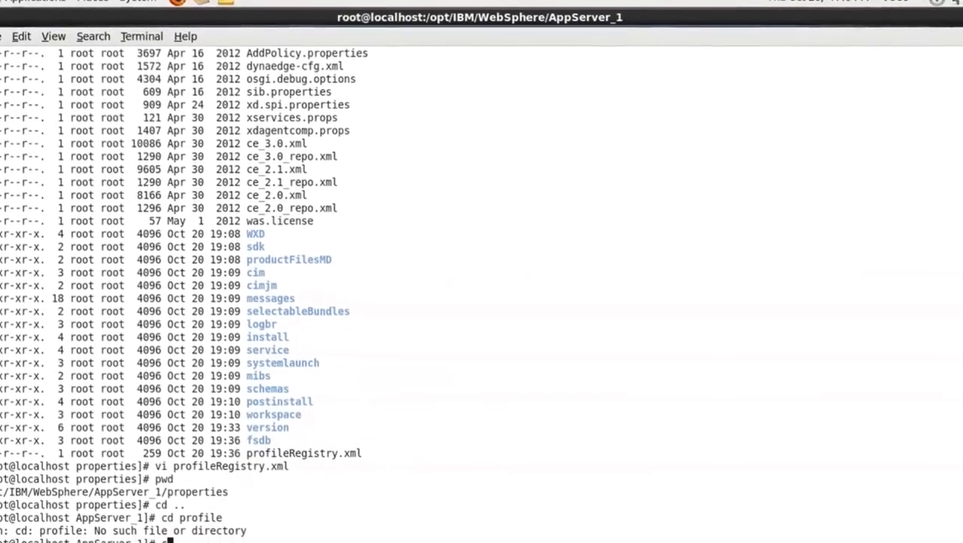
{"action": "type", "text": "cd profiles"}
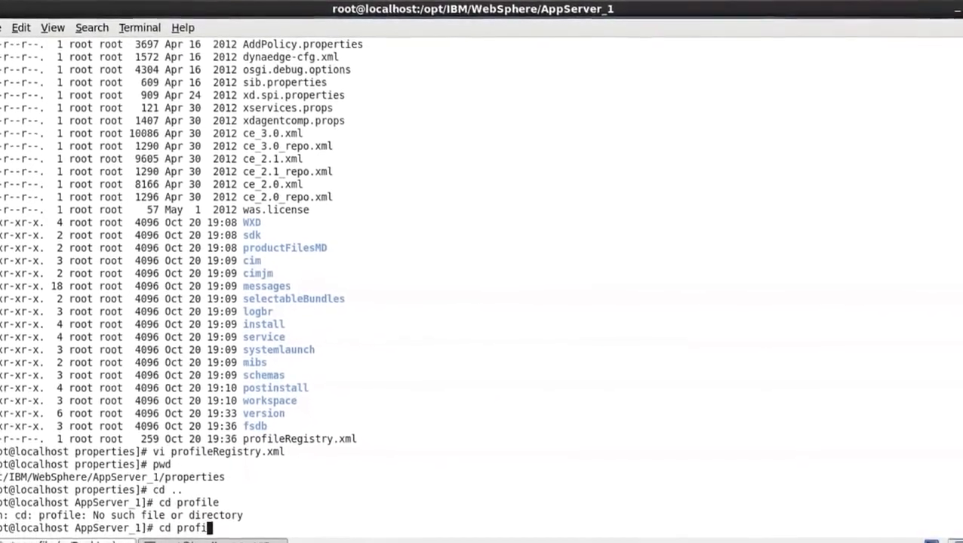
{"action": "key", "text": "Return"}
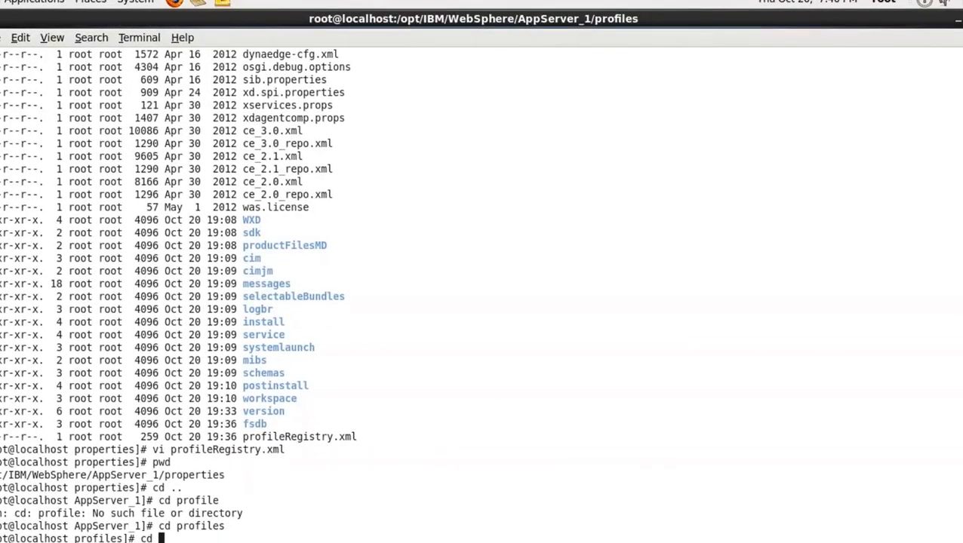
Change into the Dmgr01 profile directory and on into its bin directory
{"action": "type", "text": "cd "}
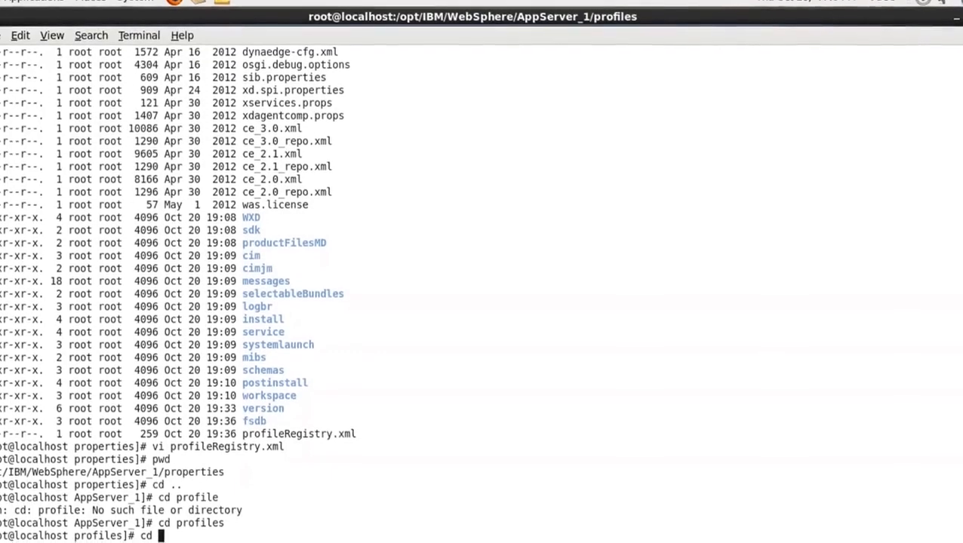
{"action": "type", "text": "D"}
{"action": "key", "text": "Tab"}
{"action": "key", "text": "Return"}
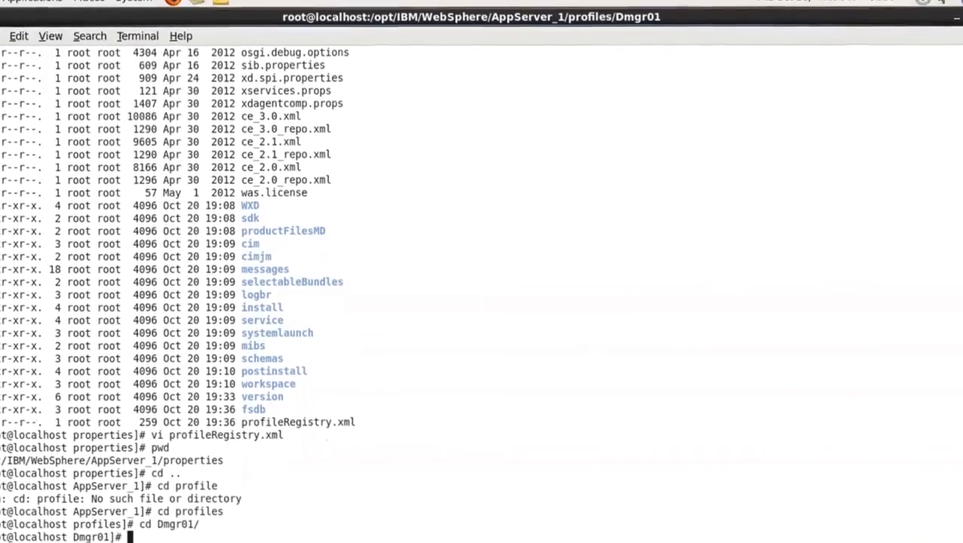
{"action": "type", "text": "cd "}
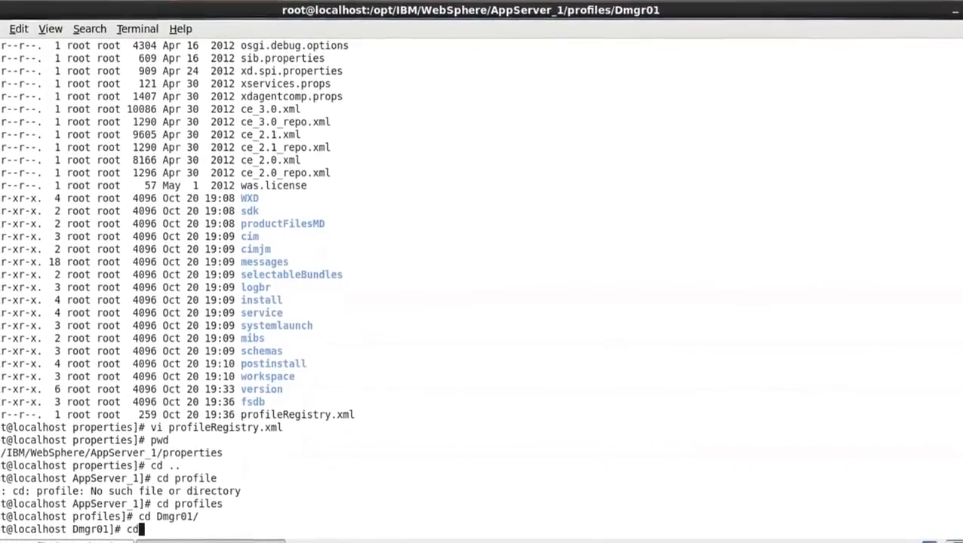
{"action": "type", "text": "bin/"}
{"action": "key", "text": "Return"}
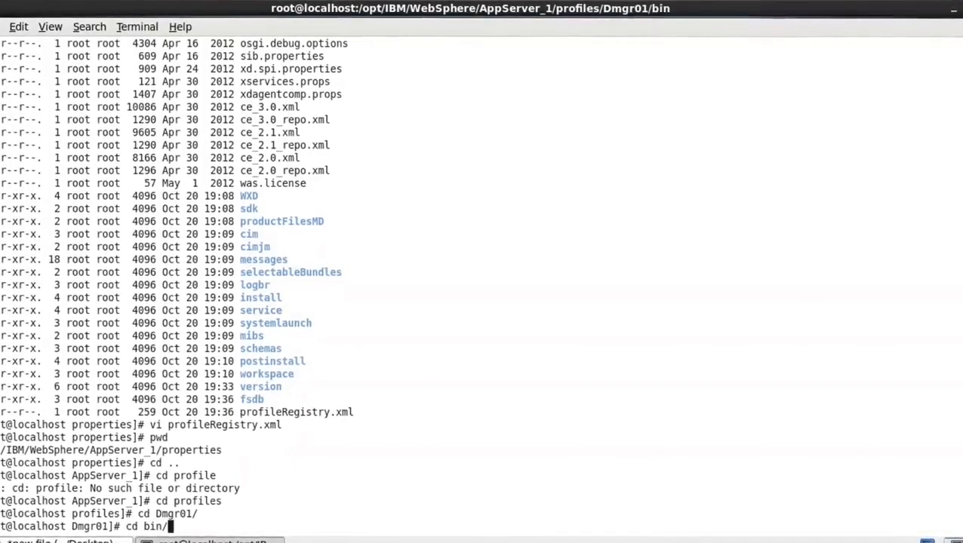
List the scripts in Dmgr01's bin directory with ls -lrt and print its full path with pwd
{"action": "type", "text": "ls -"}
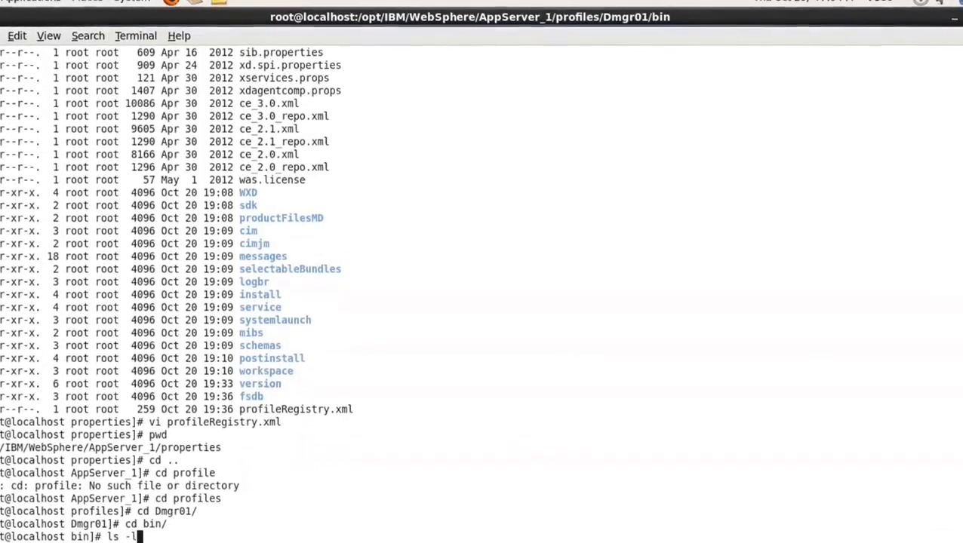
{"action": "type", "text": "lrt"}
{"action": "key", "text": "Return"}
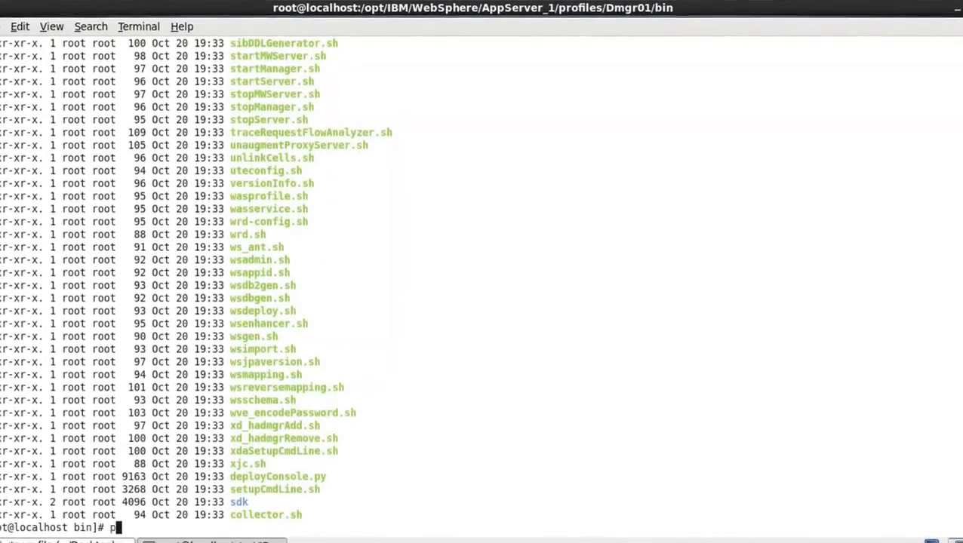
{"action": "type", "text": "pwd"}
{"action": "key", "text": "Return"}
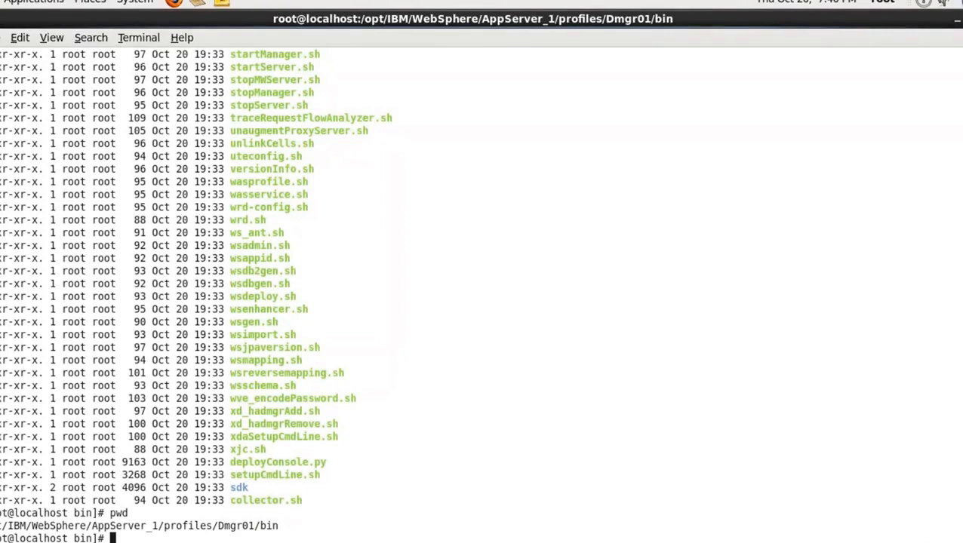
{"action": "type", "text": "./st"}
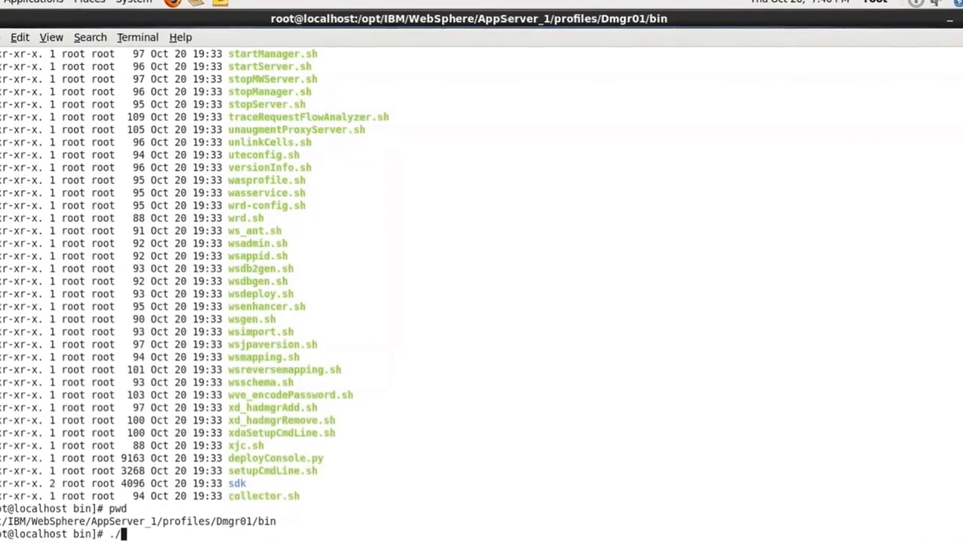
{"action": "type", "text": "art"}
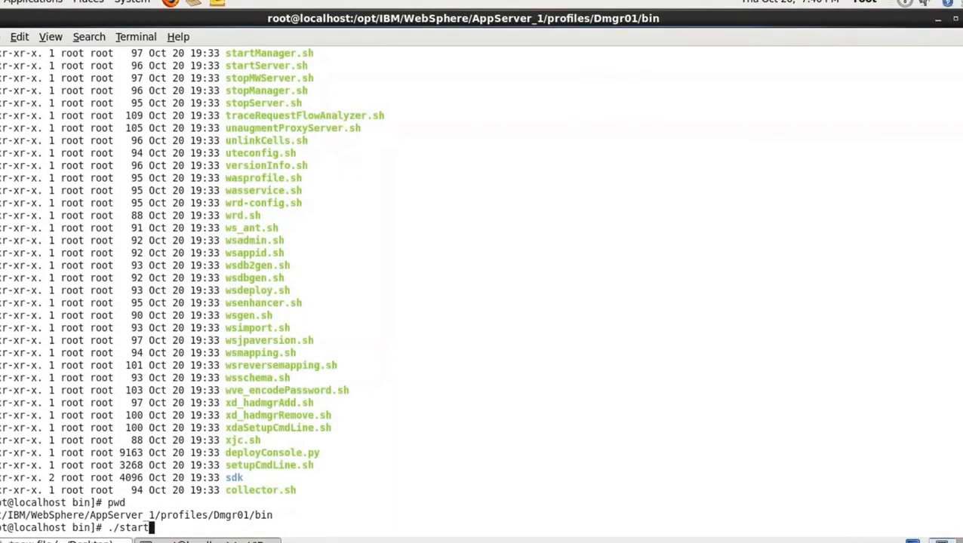
{"action": "type", "text": "Sr"}
{"action": "key", "text": "BackSpace"}
{"action": "type", "text": "er"}
{"action": "key", "text": "Tab"}
{"action": "type", "text": "dmgr"}
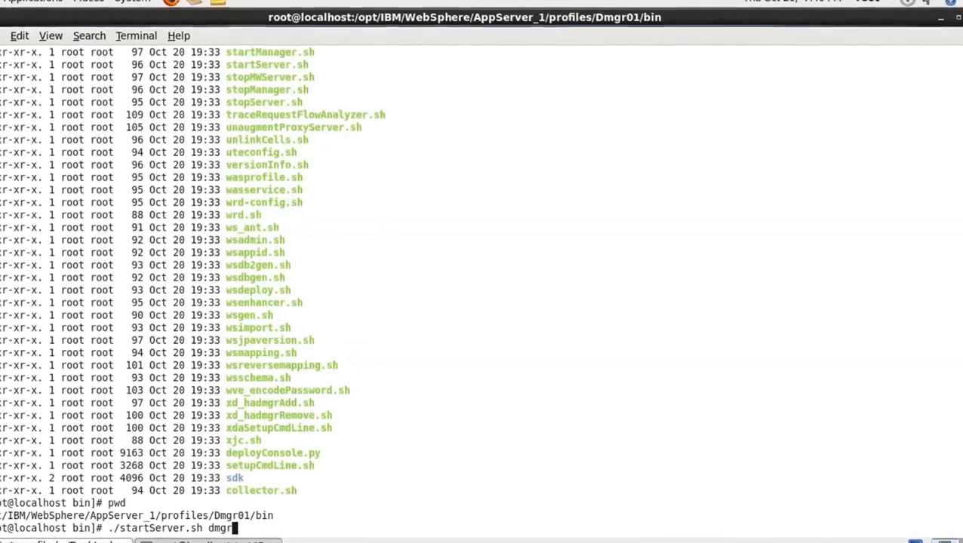
{"action": "key", "text": "ctrl+c"}
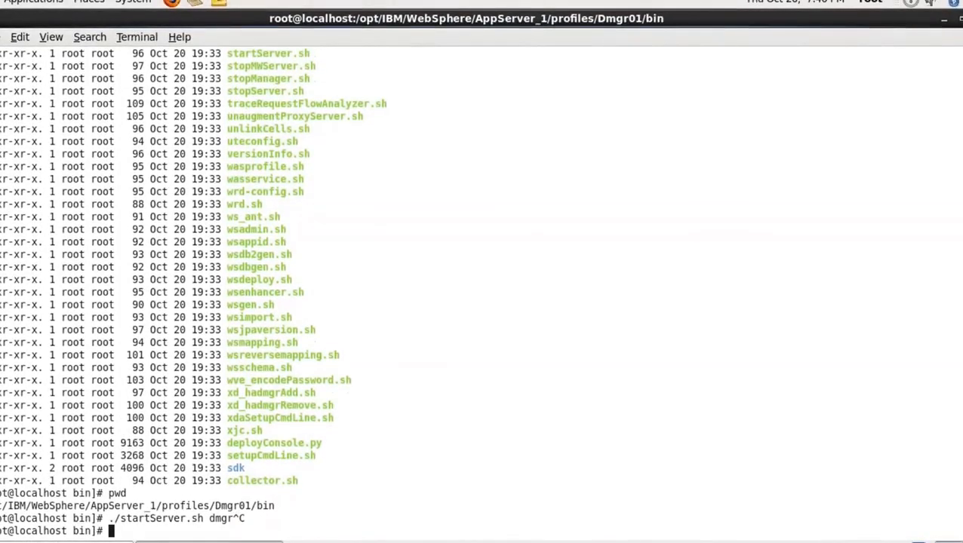
Start the deployment manager by running ./startManager.sh from Dmgr01's bin directory, and highlight the process id in its output
{"action": "type", "text": "./star"}
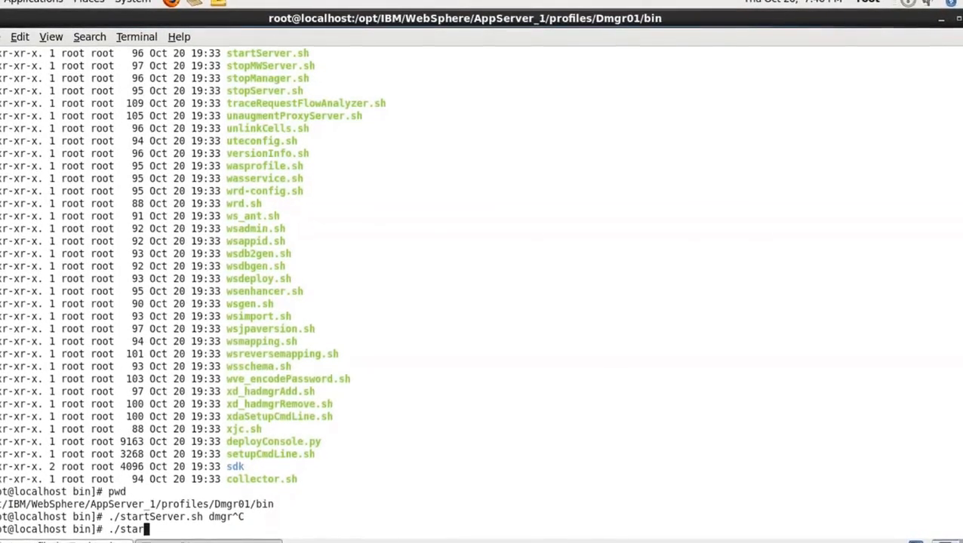
{"action": "type", "text": "tM"}
{"action": "key", "text": "BackSpace"}
{"action": "key", "text": "BackSpace"}
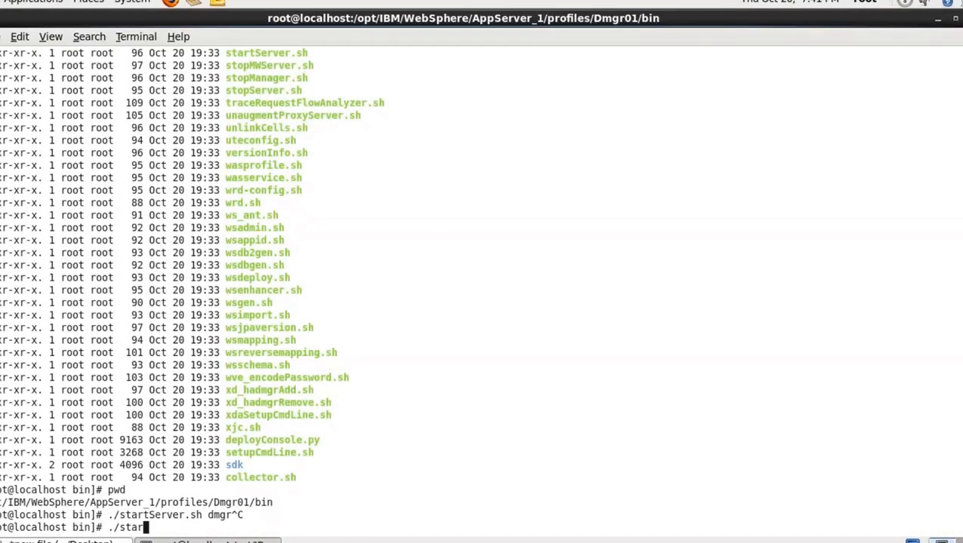
{"action": "type", "text": "tMa"}
{"action": "key", "text": "Tab"}
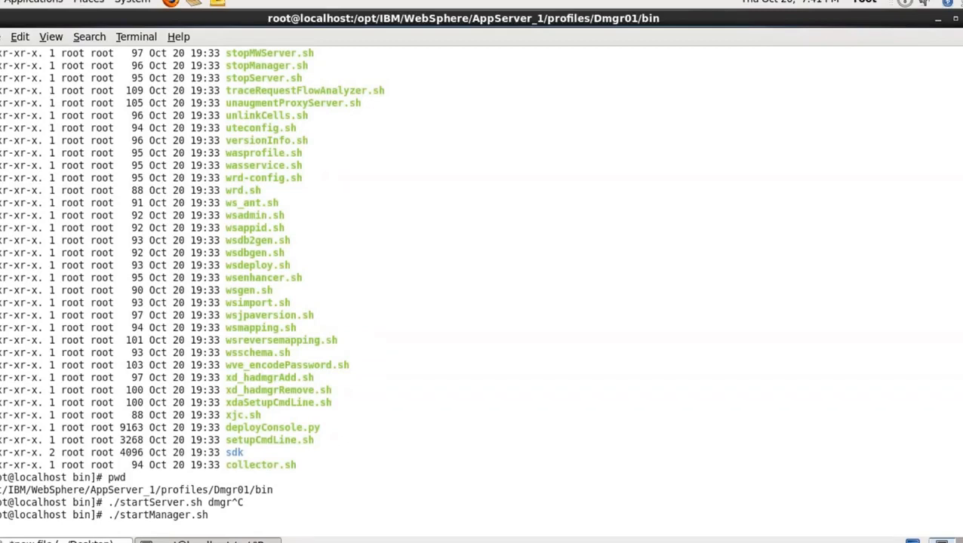
{"action": "key", "text": "Return"}
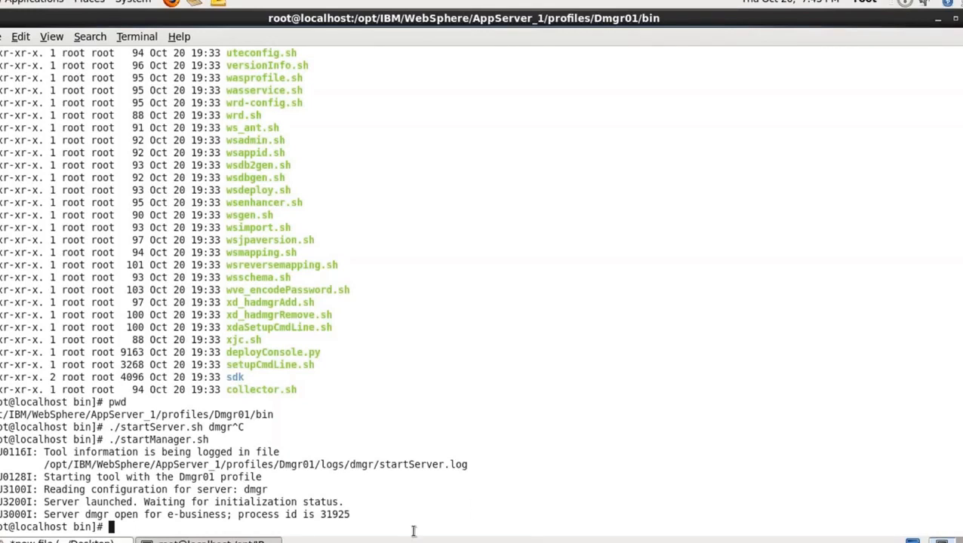
{"action": "double_click", "coordinate": [345, 514]}
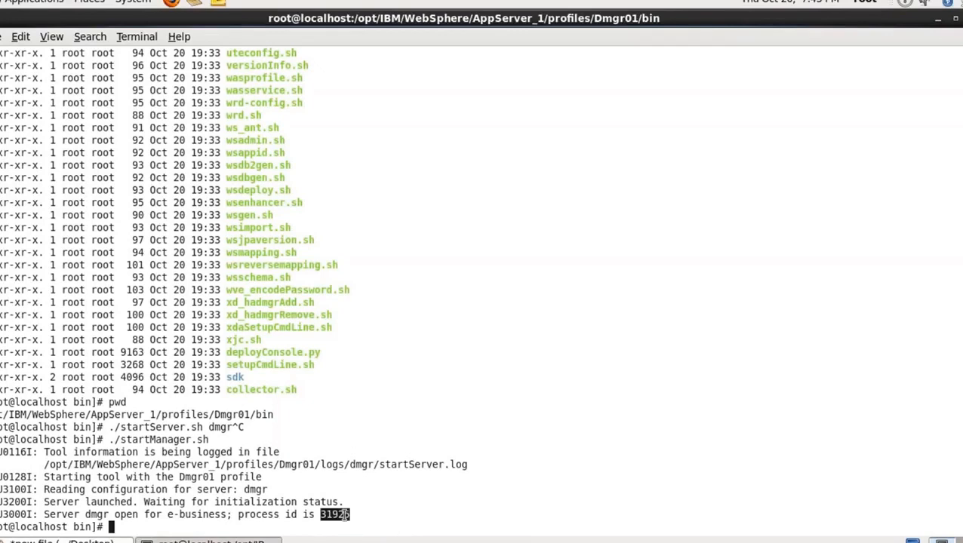
{"action": "left_click", "coordinate": [376, 512]}
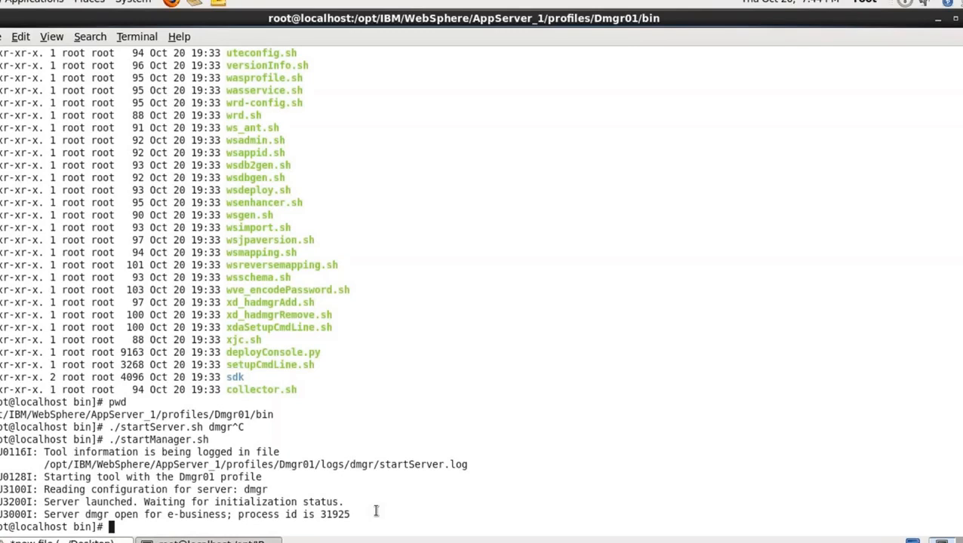
Stop the deployment manager by running ./stopManager.sh in Dmgr01's bin directory, and minimize the virtual machine window to the host desktop
{"action": "type", "text": "./stoppM"}
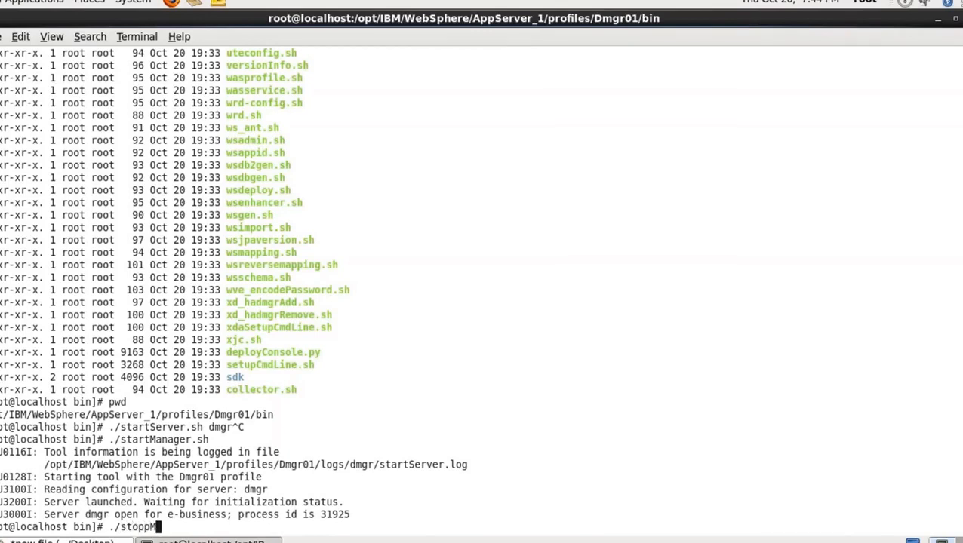
{"action": "type", "text": "a"}
{"action": "key", "text": "BackSpace"}
{"action": "key", "text": "BackSpace"}
{"action": "key", "text": "BackSpace"}
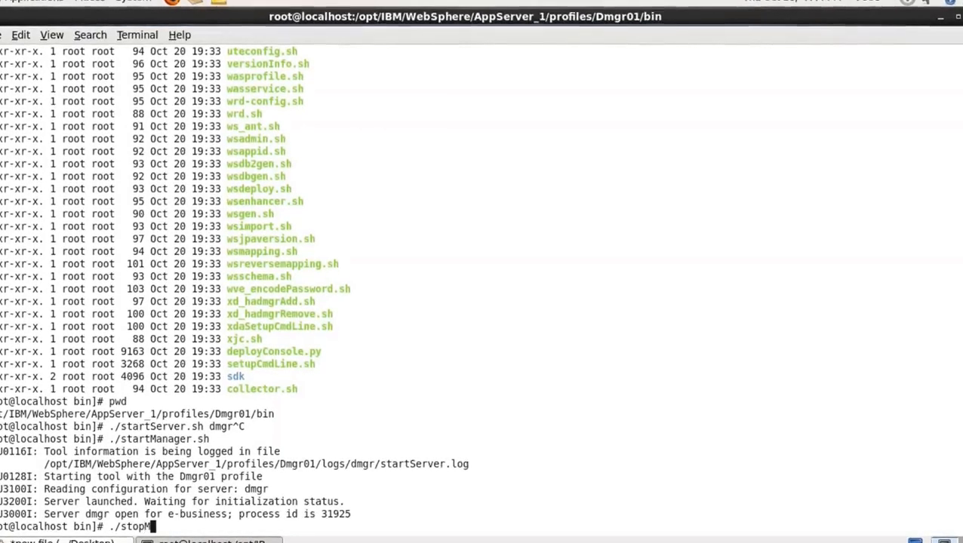
{"action": "type", "text": "M"}
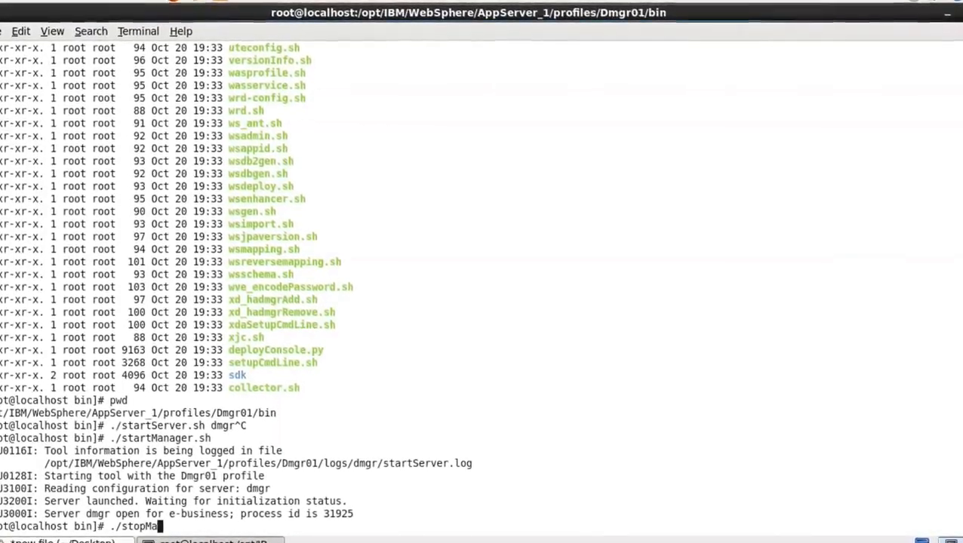
{"action": "key", "text": "Tab"}
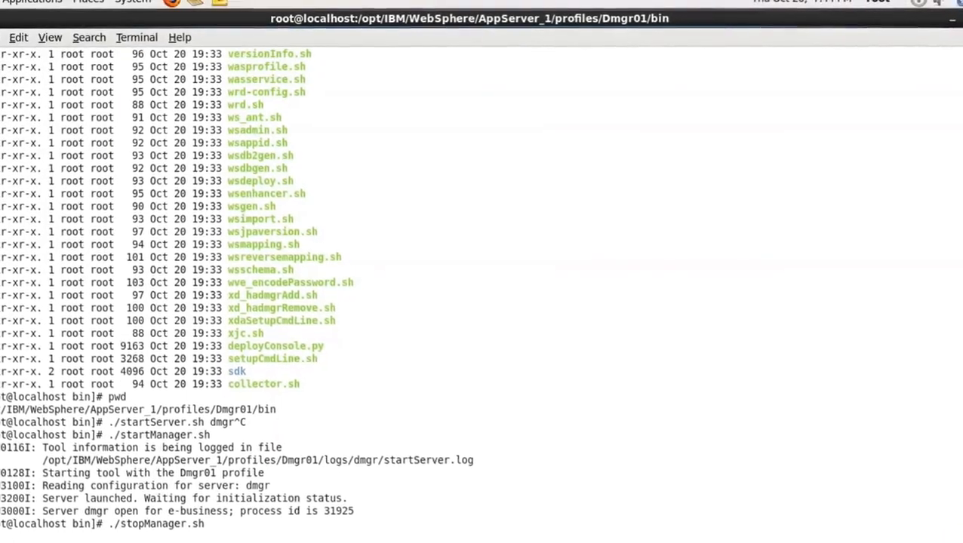
{"action": "mouse_move", "coordinate": [860, 9]}
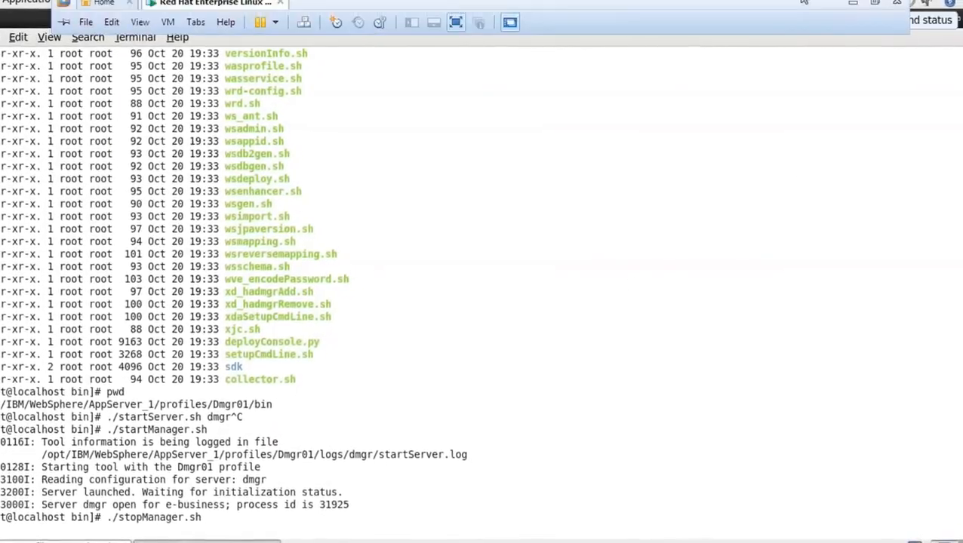
{"action": "left_click", "coordinate": [852, 5]}
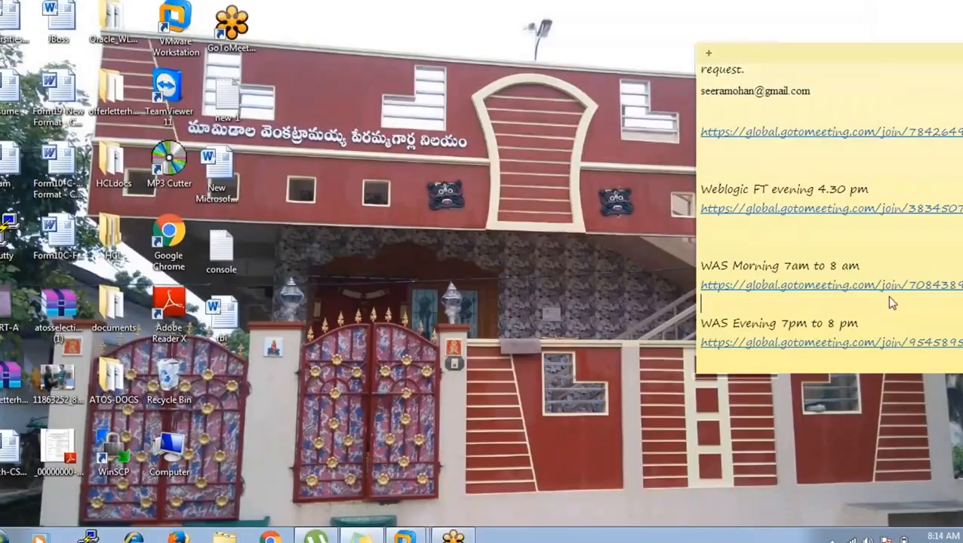